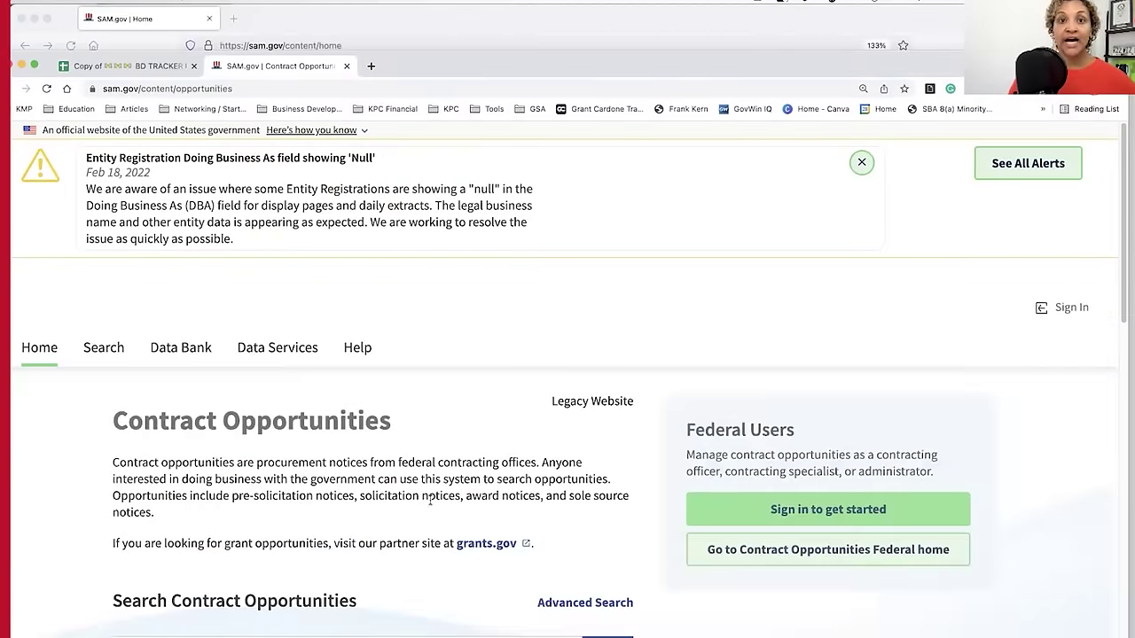
- Open the advanced search for contract opportunities
scroll(430, 499, "down", 4)
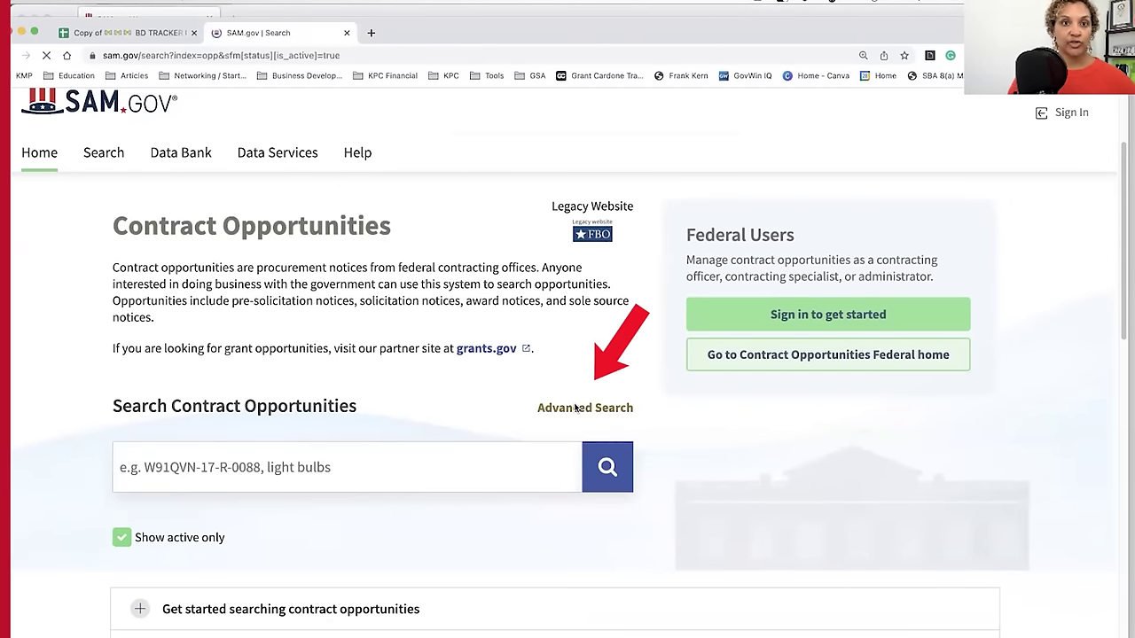
left_click(575, 407)
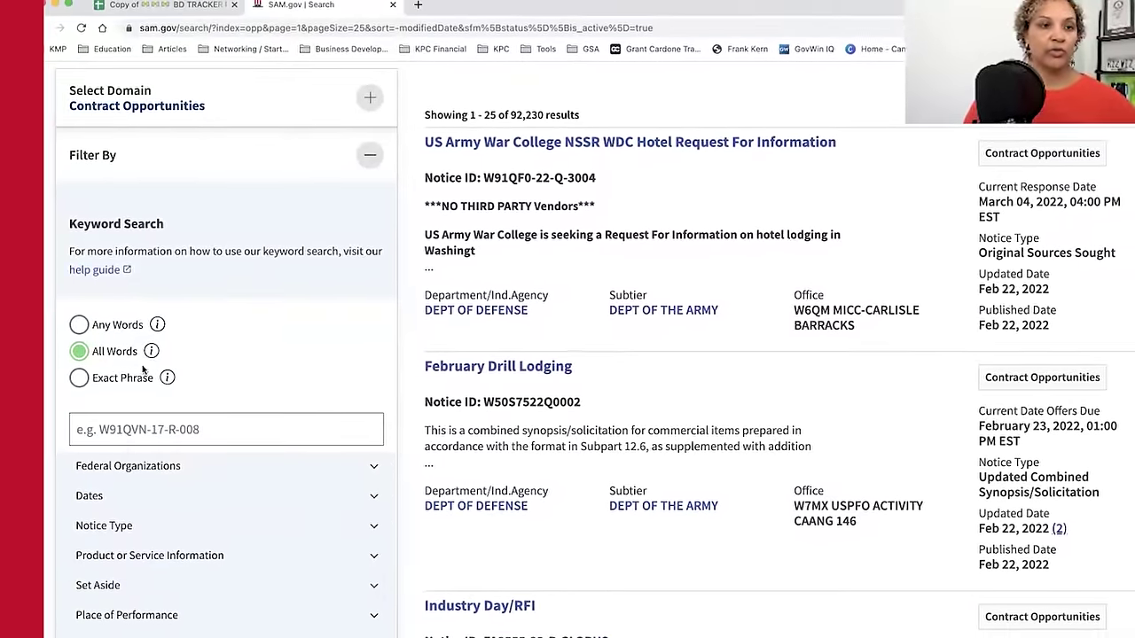
- Search the contract opportunities for the keywords "diversity training" with All Words matching, and view the available sort options
scroll(151, 363, "down", 2)
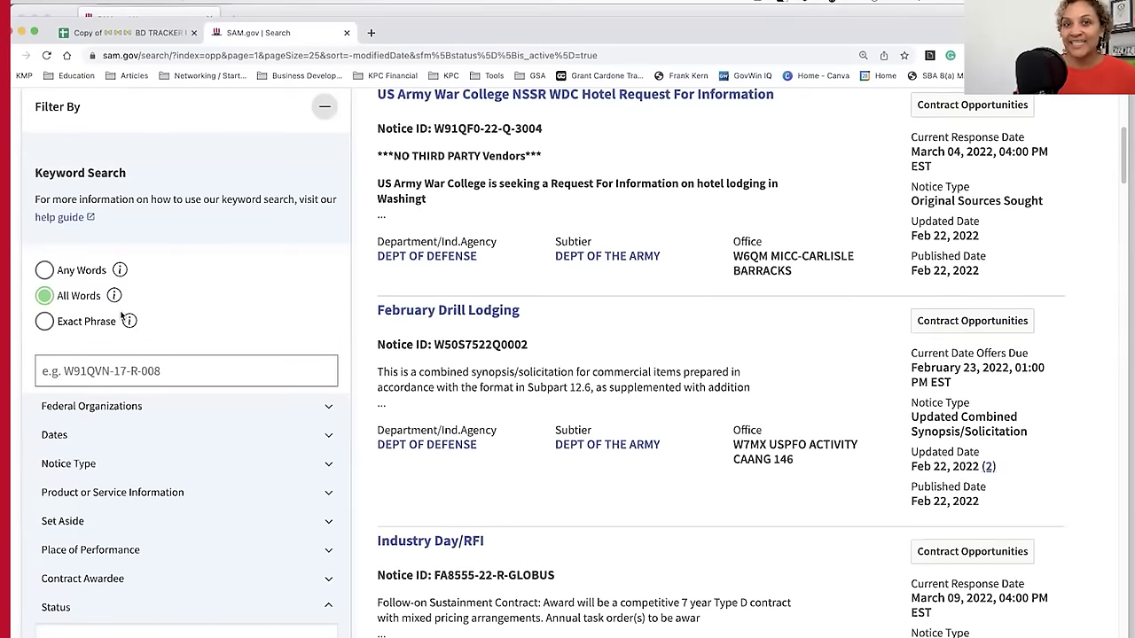
left_click(125, 371)
type("diversi")
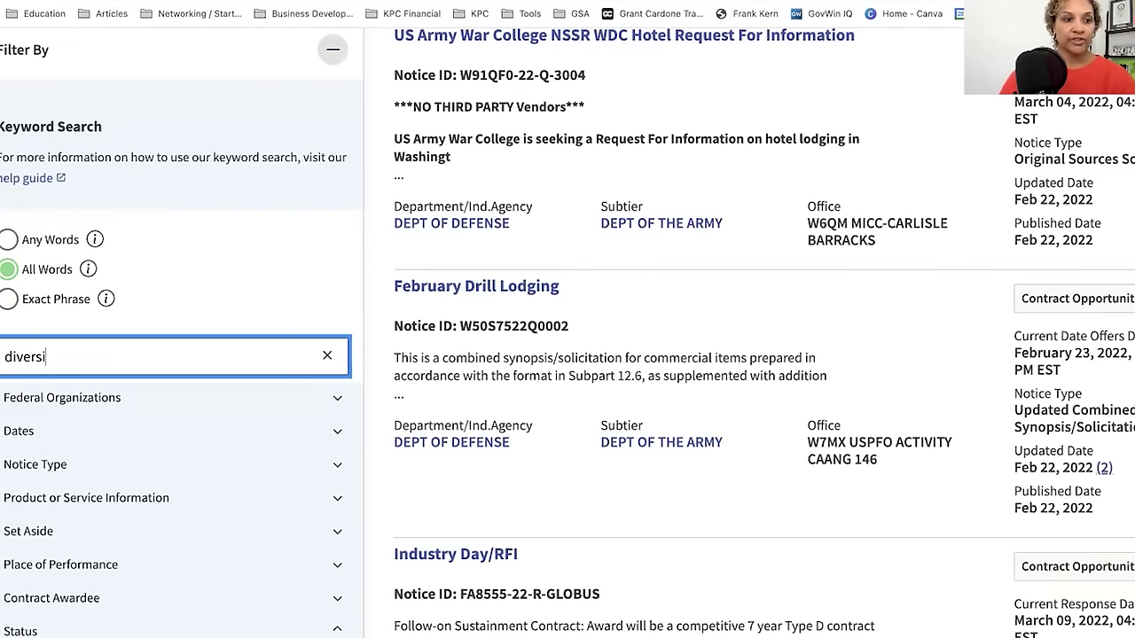
type("ty training")
key("Return")
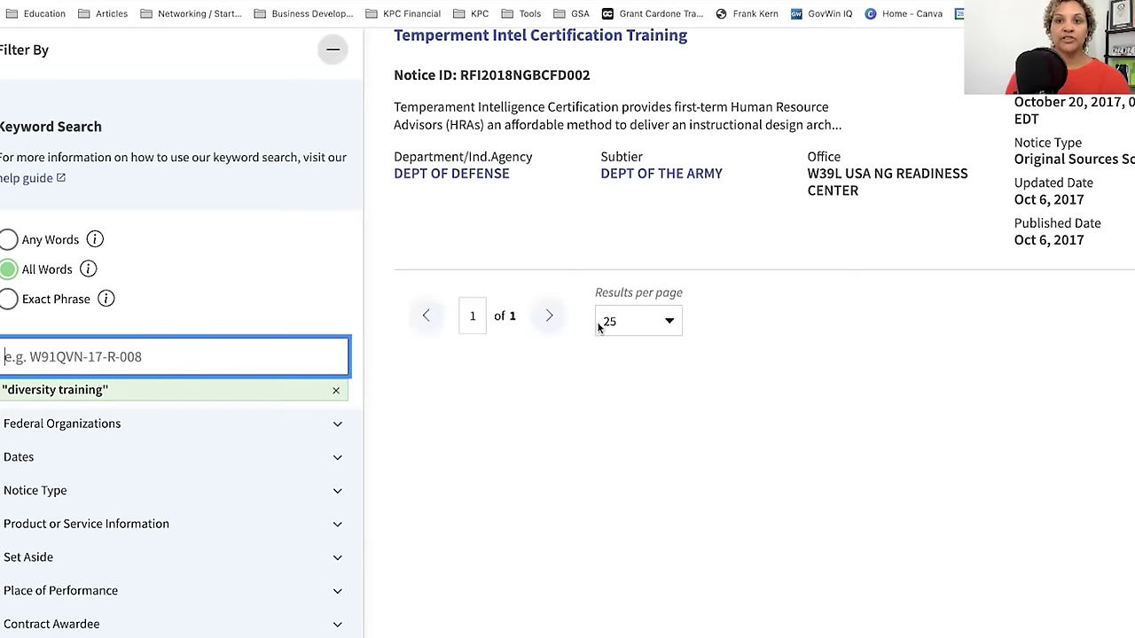
scroll(598, 328, "up", 5)
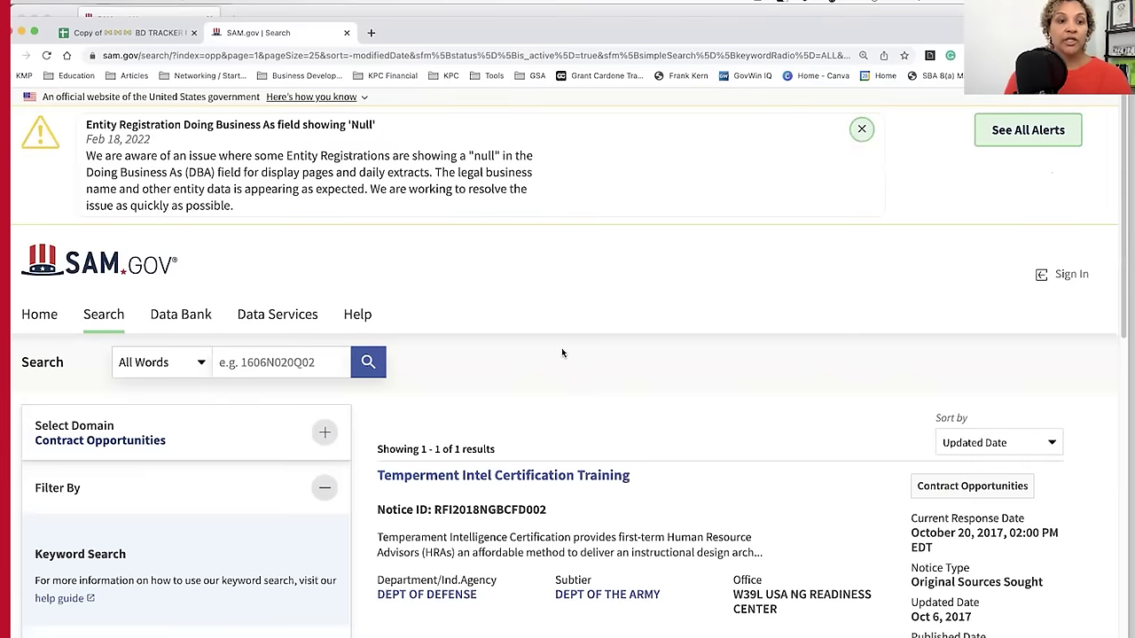
scroll(561, 353, "down", 3)
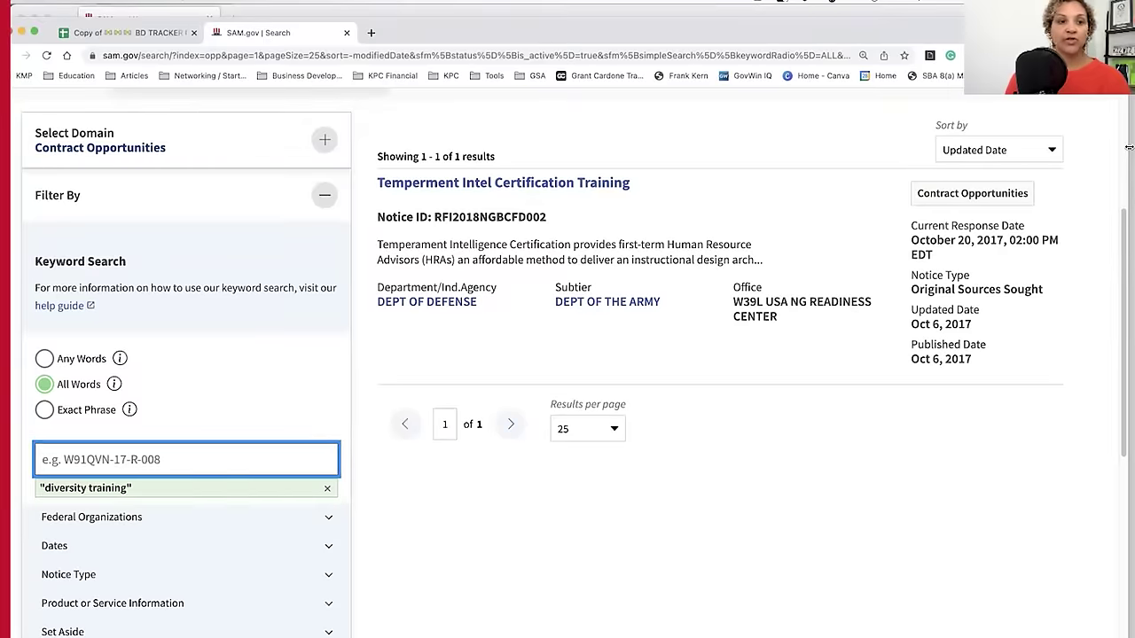
left_click(1042, 151)
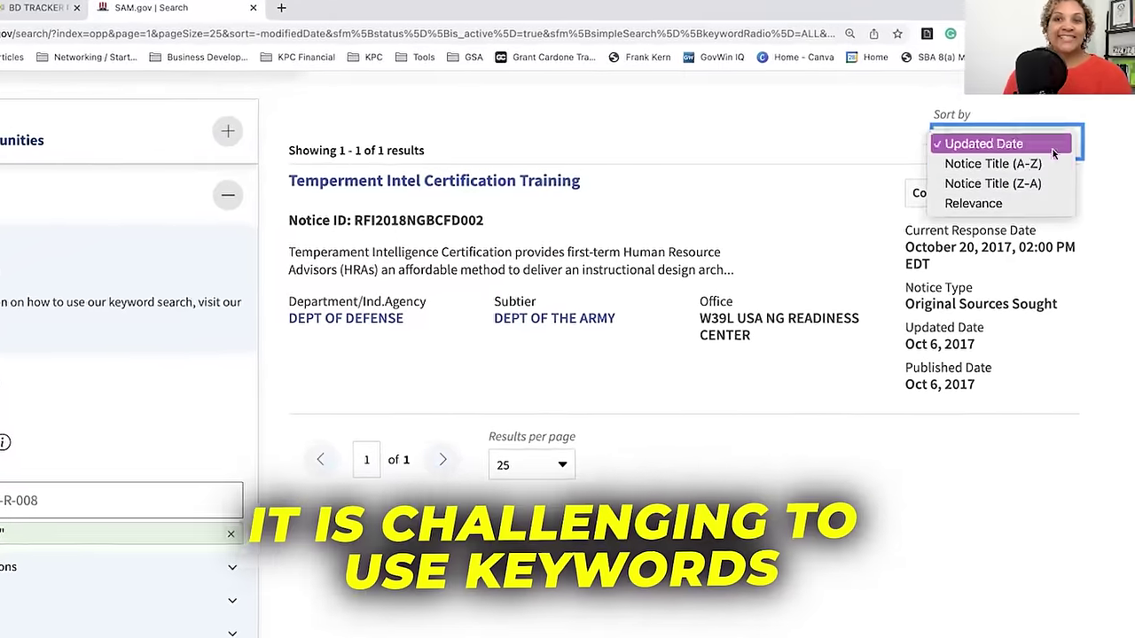
left_click(1061, 153)
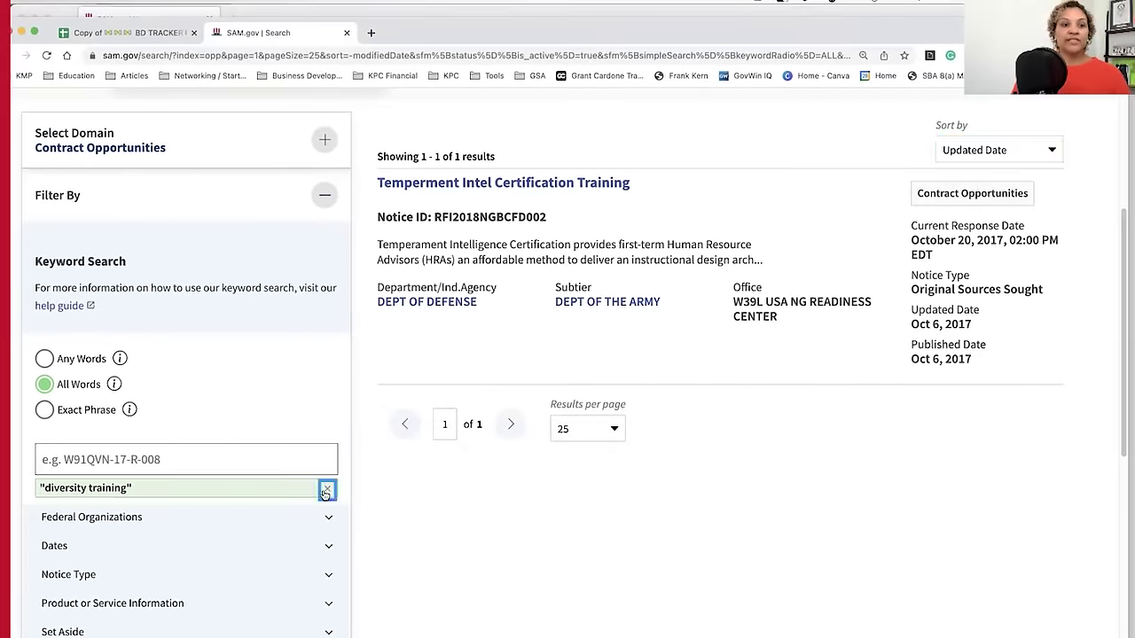
- Remove the "diversity training" keyword filter and expand the Product or Service Information filters
left_click(326, 491)
scroll(206, 322, "down", 5)
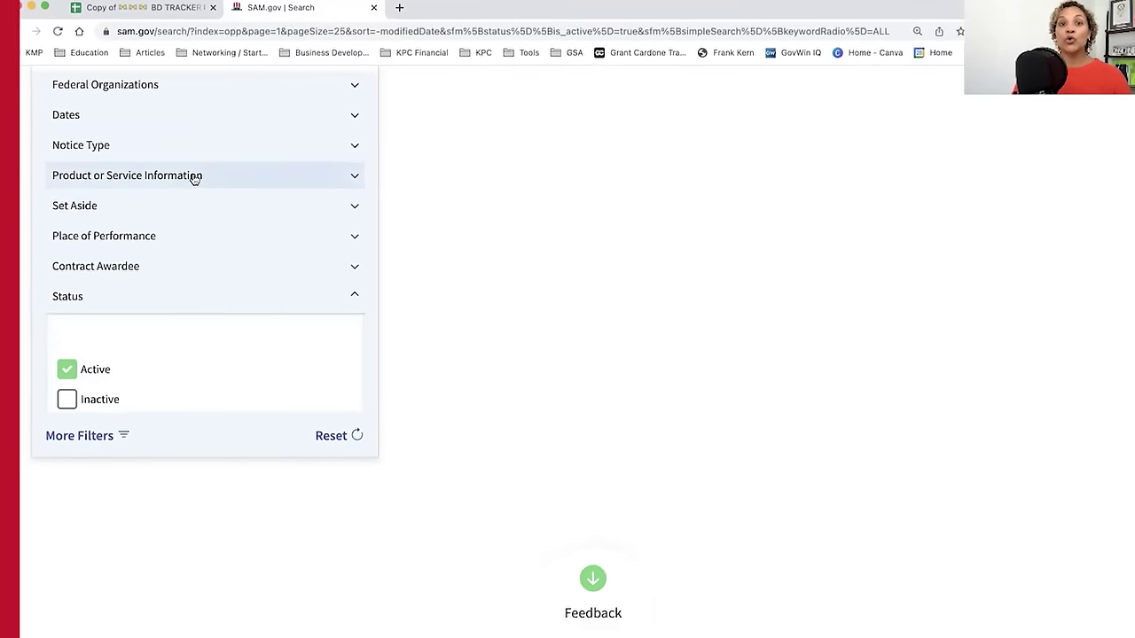
left_click(363, 172)
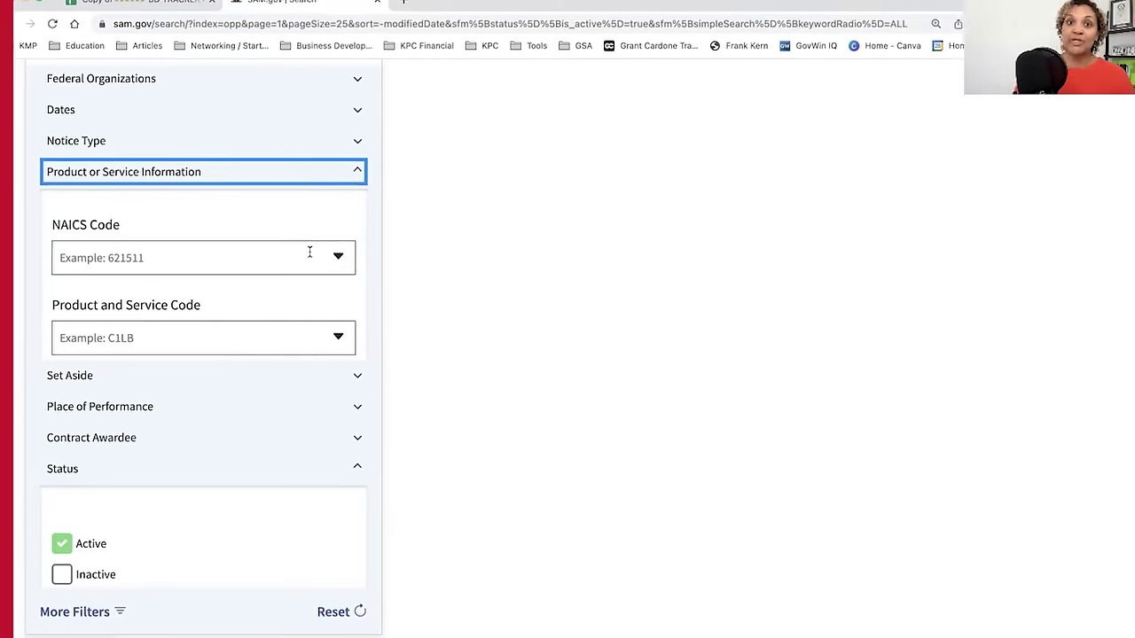
- Switch to the NAICS_FY2022 document in Word and review the table of NAICS codes and their descriptions
key("super+Tab")
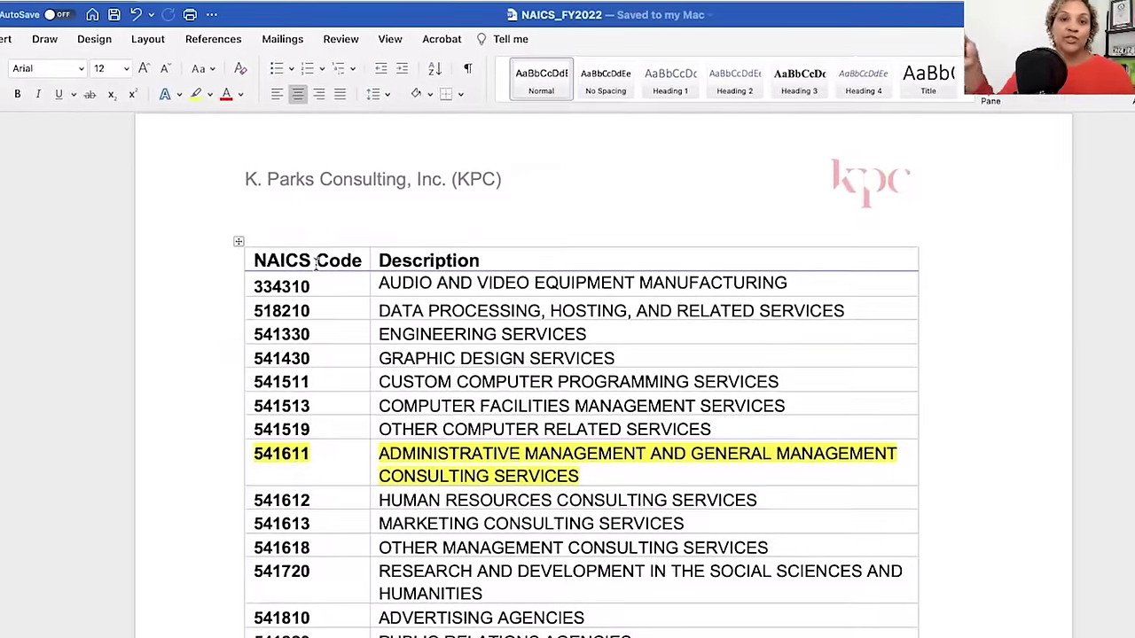
scroll(324, 327, "down", 5)
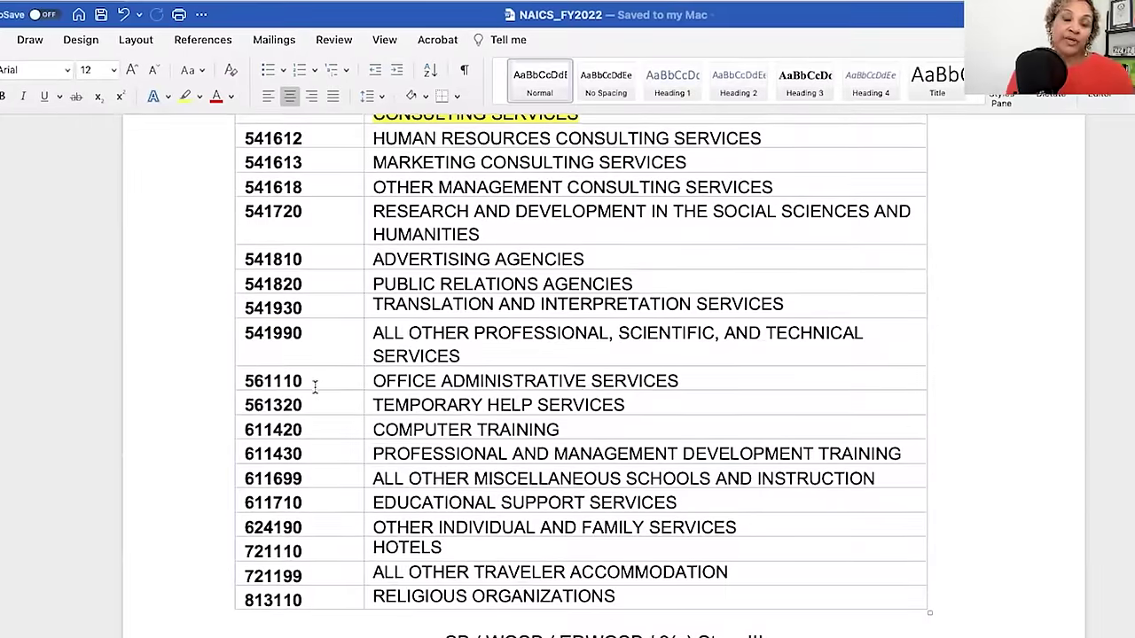
scroll(556, 454, "up", 4)
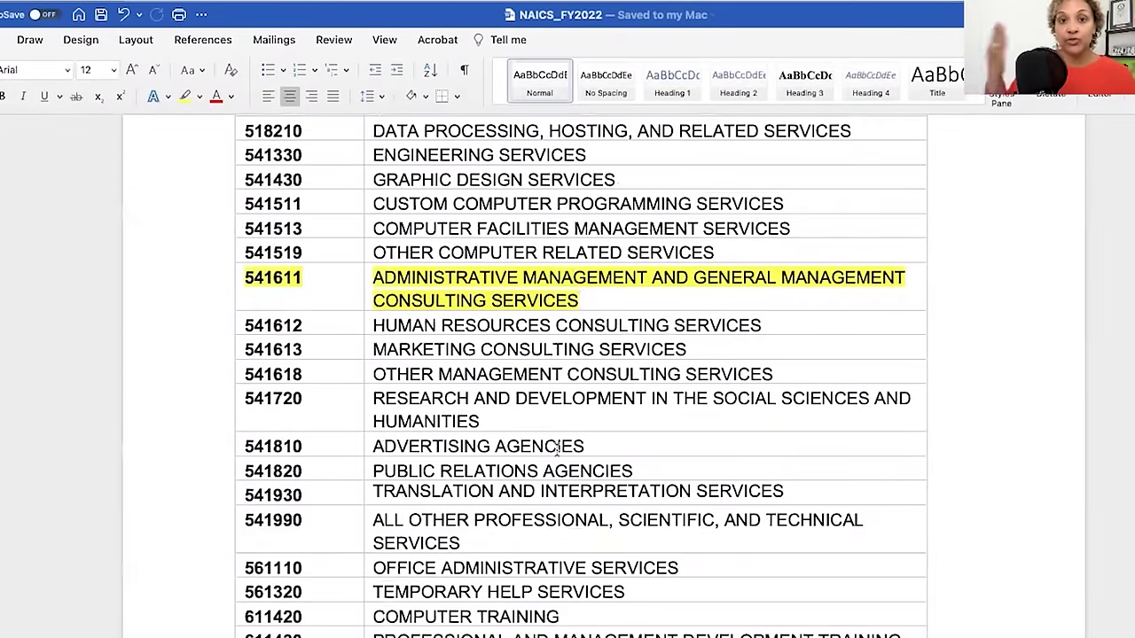
scroll(559, 448, "up", 2)
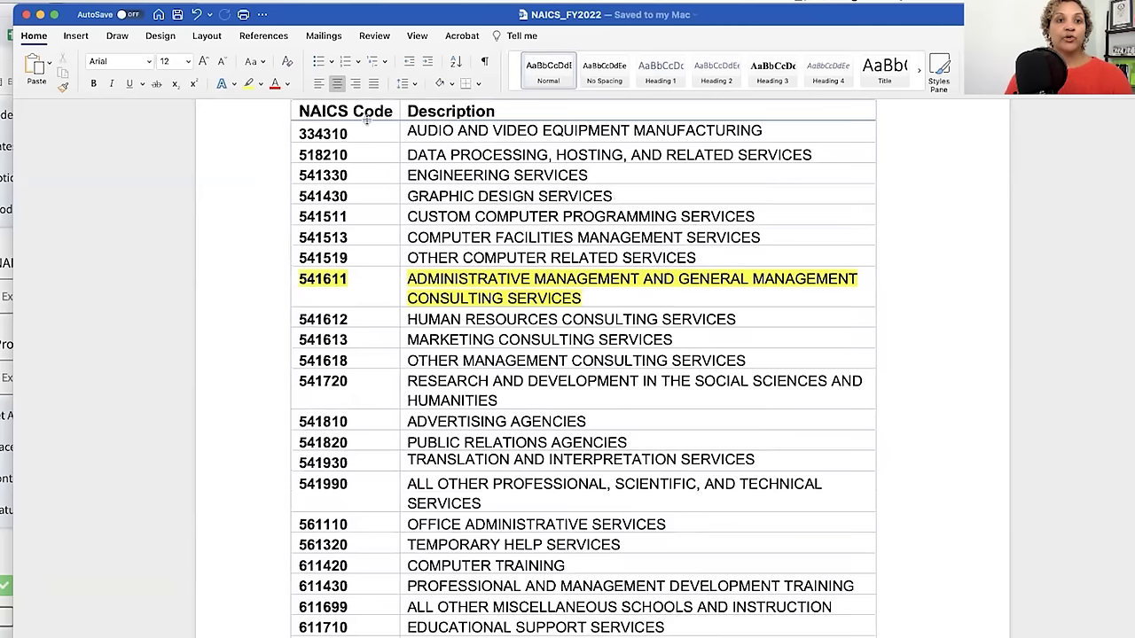
scroll(563, 206, "up", 2)
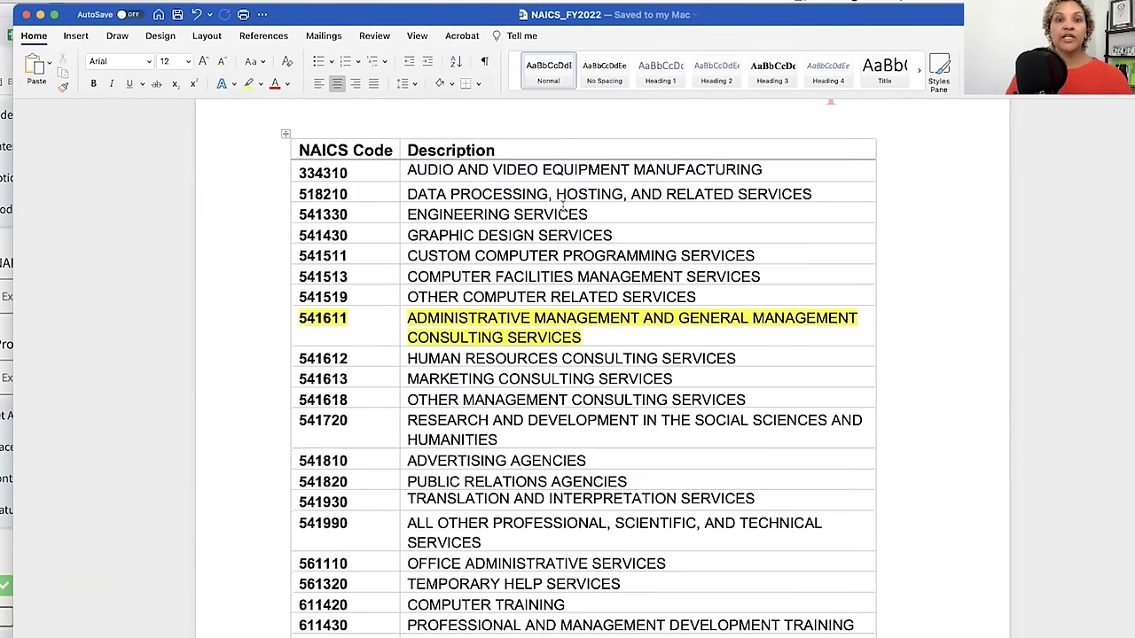
scroll(581, 523, "down", 3)
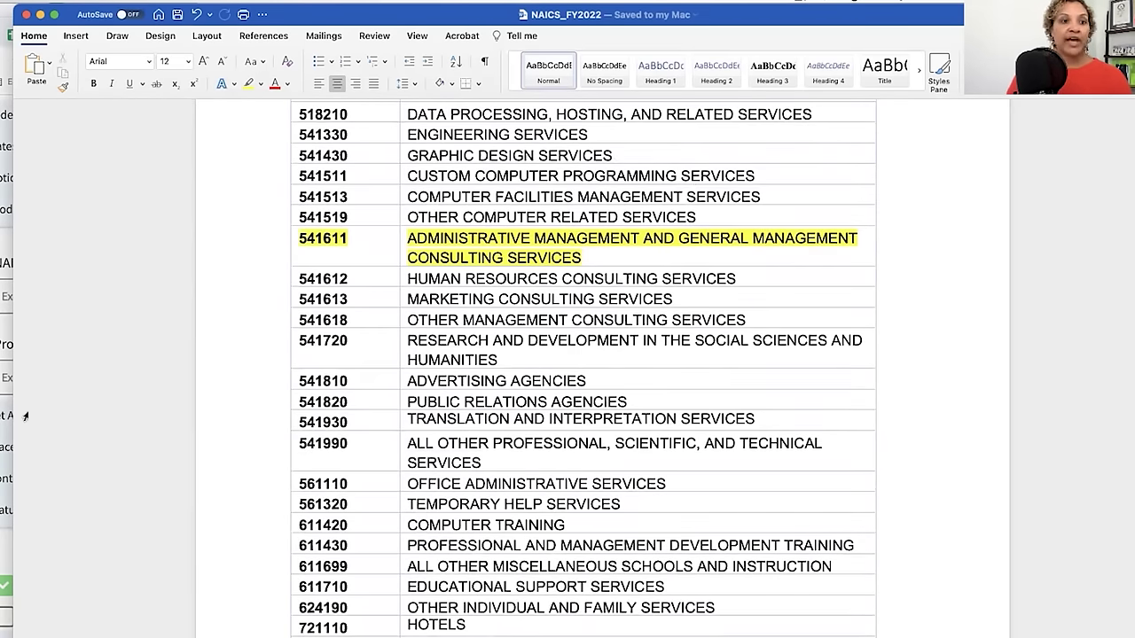
key("super+Tab")
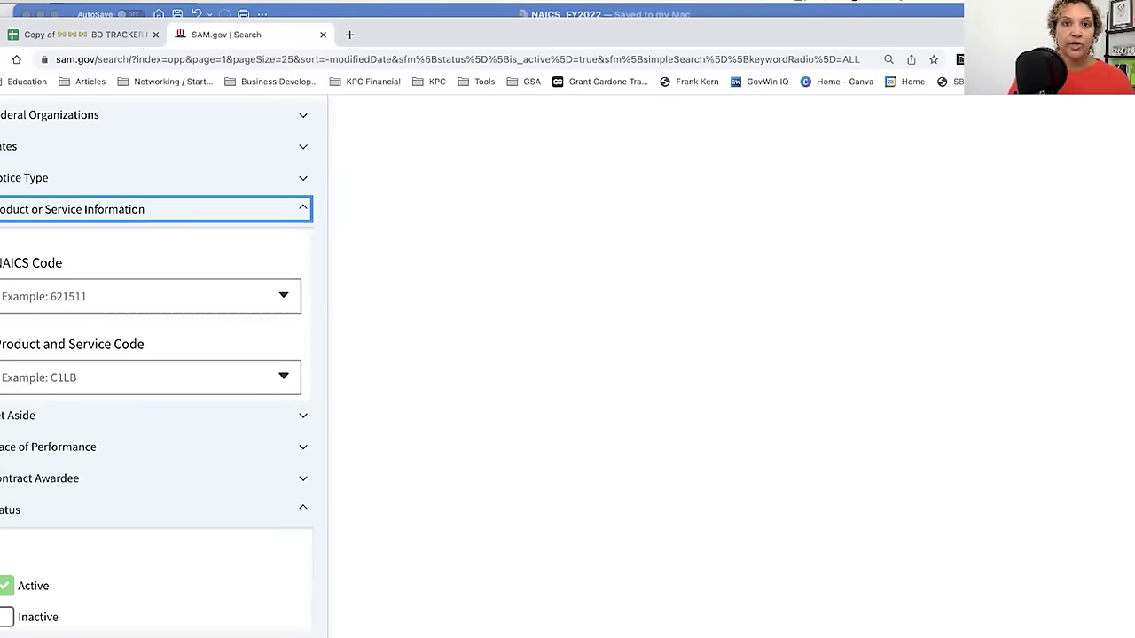
key("super+Tab")
scroll(414, 267, "up", 1)
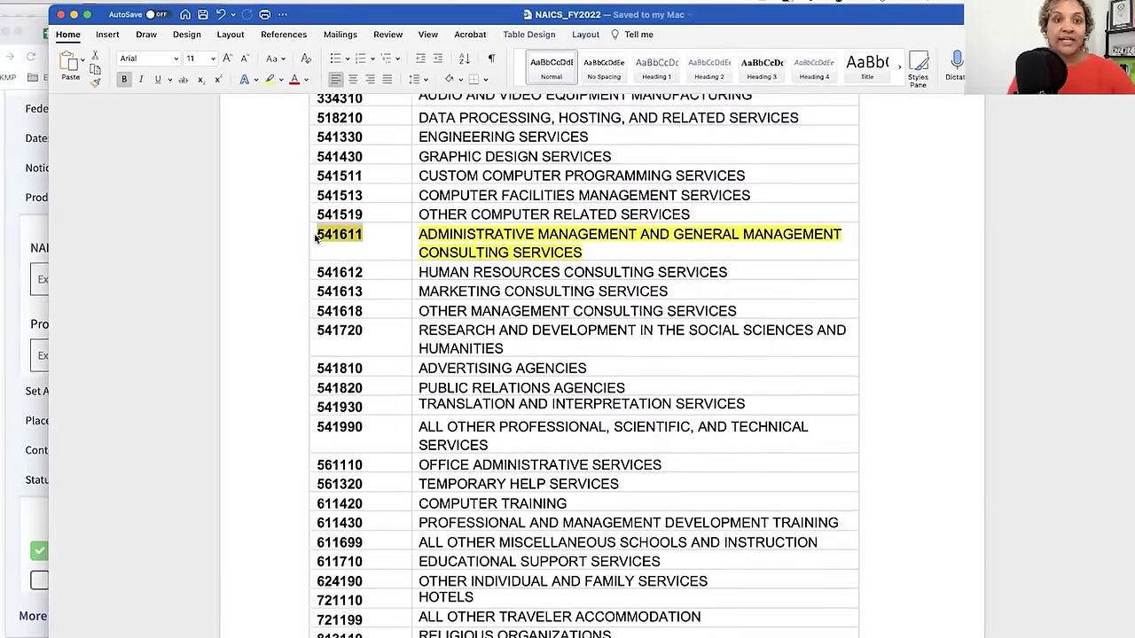
- Switch back to SAM.gov and filter the opportunities by NAICS code 541611 - Administrative Management and General Management Consulting Services
key("super+Tab")
left_click(102, 289)
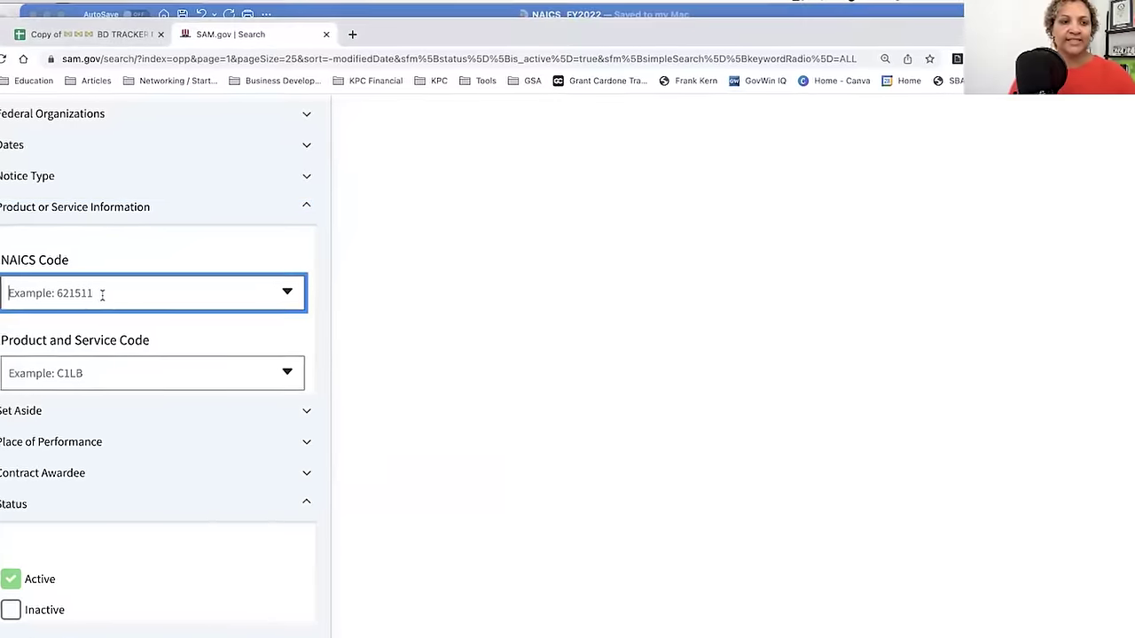
type("541611")
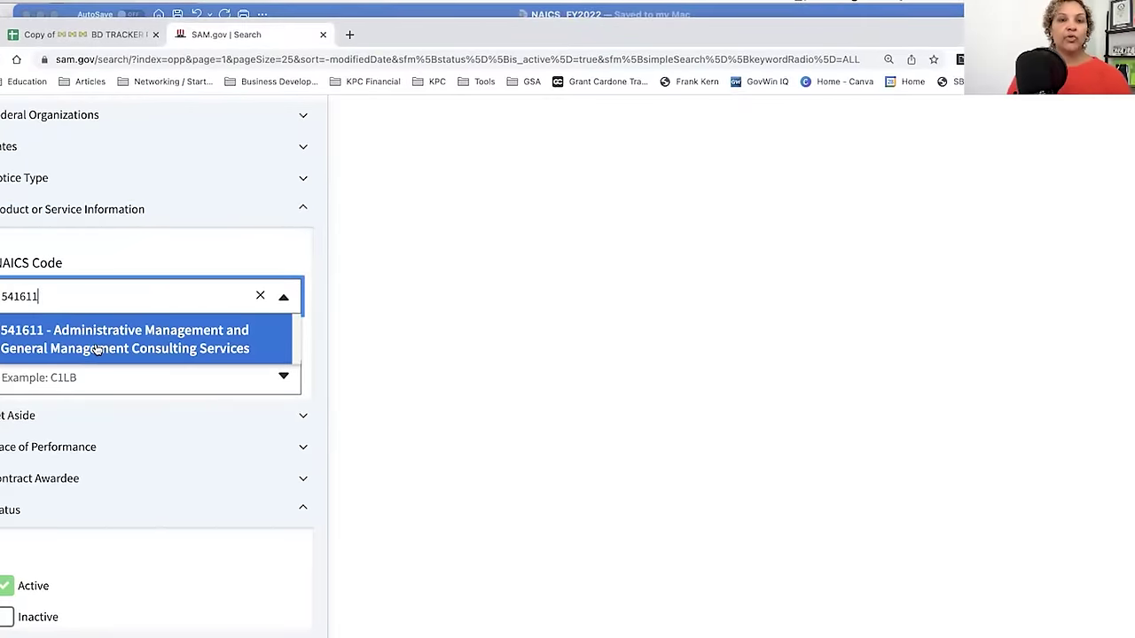
left_click(97, 350)
- Examine the opportunities listed for NAICS code 541611 and the total number of results
scroll(560, 464, "up", 3)
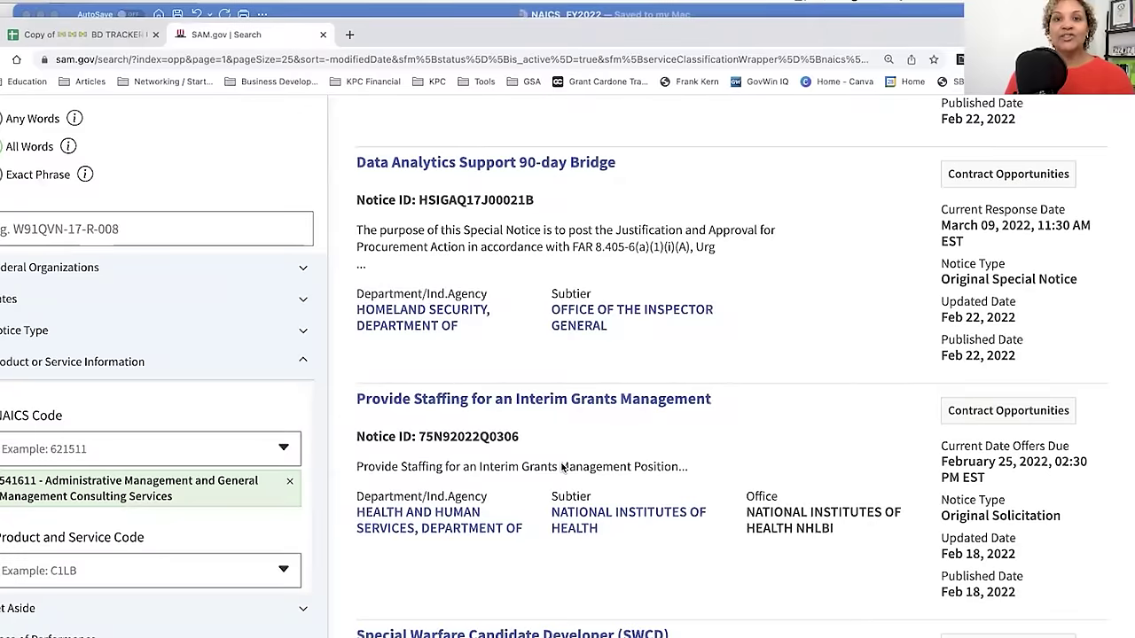
scroll(562, 467, "up", 1)
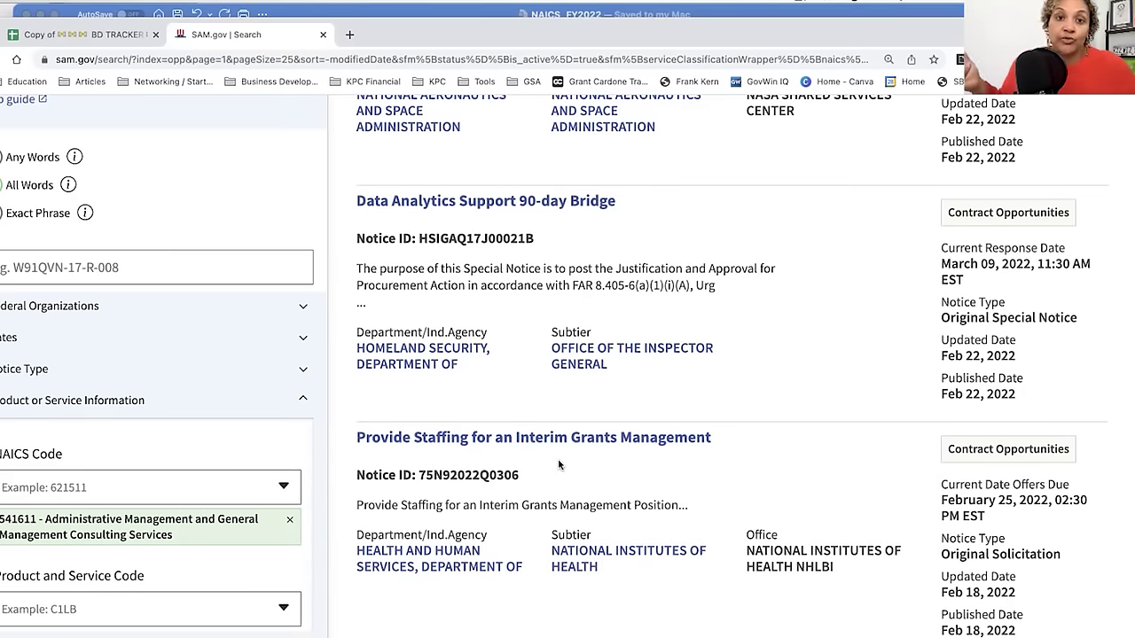
scroll(532, 488, "down", 4)
scroll(518, 450, "up", 1)
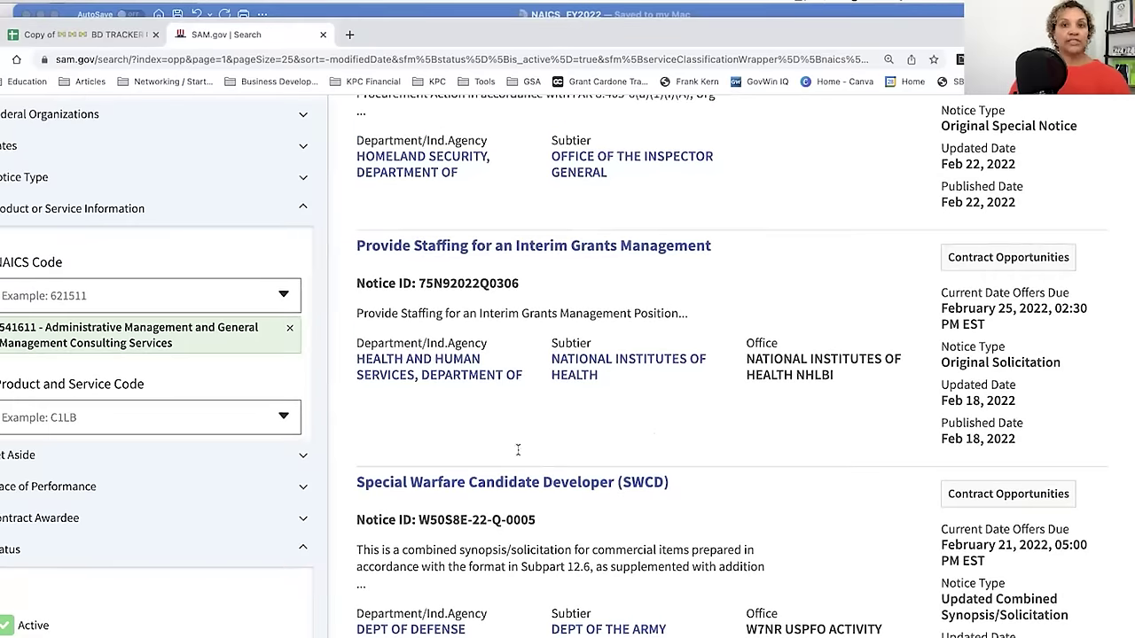
scroll(782, 356, "up", 4)
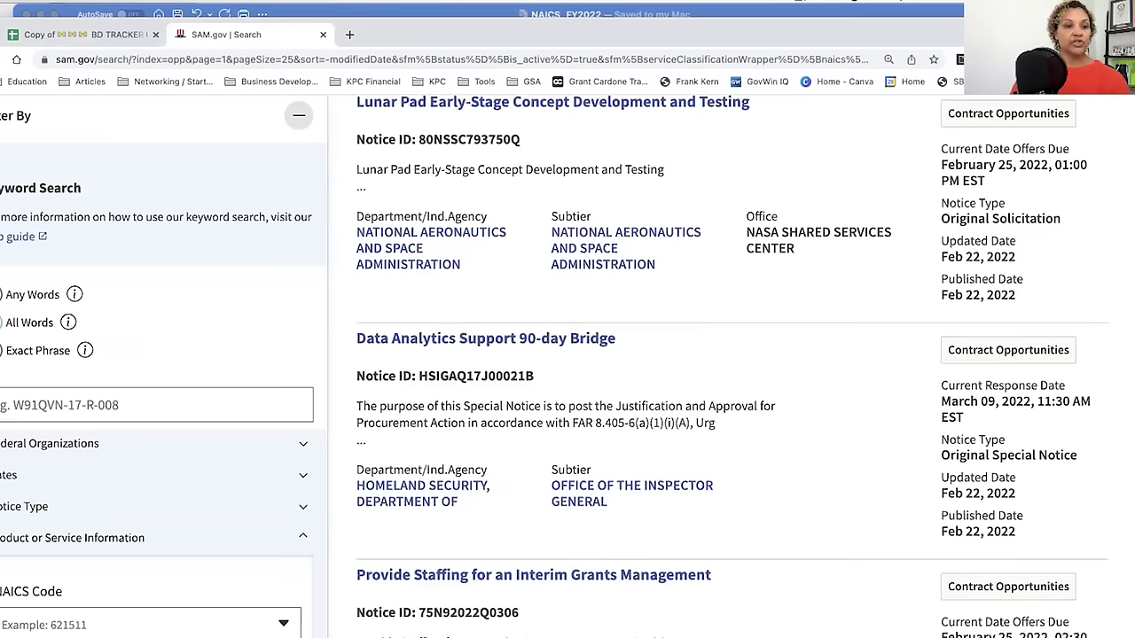
scroll(815, 382, "up", 5)
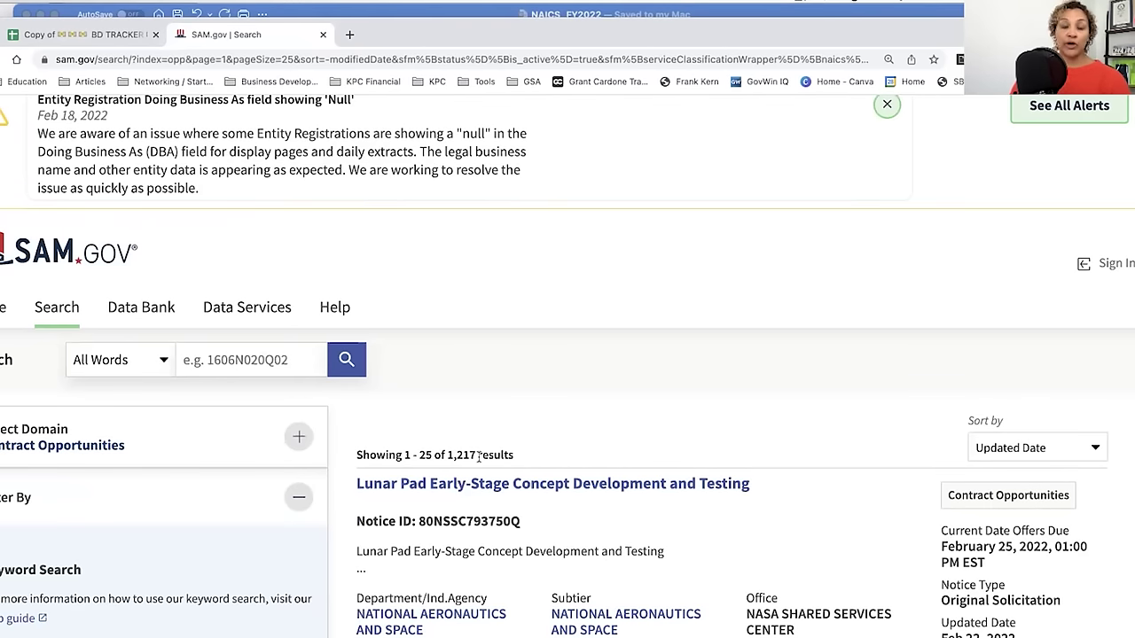
scroll(479, 455, "down", 1)
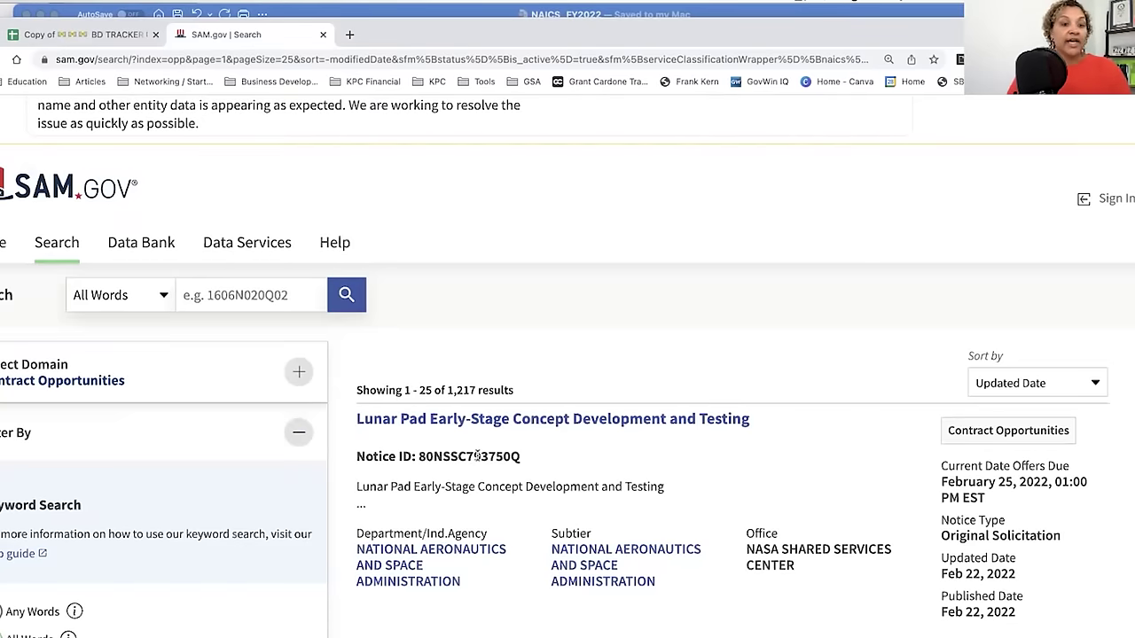
scroll(477, 456, "down", 1)
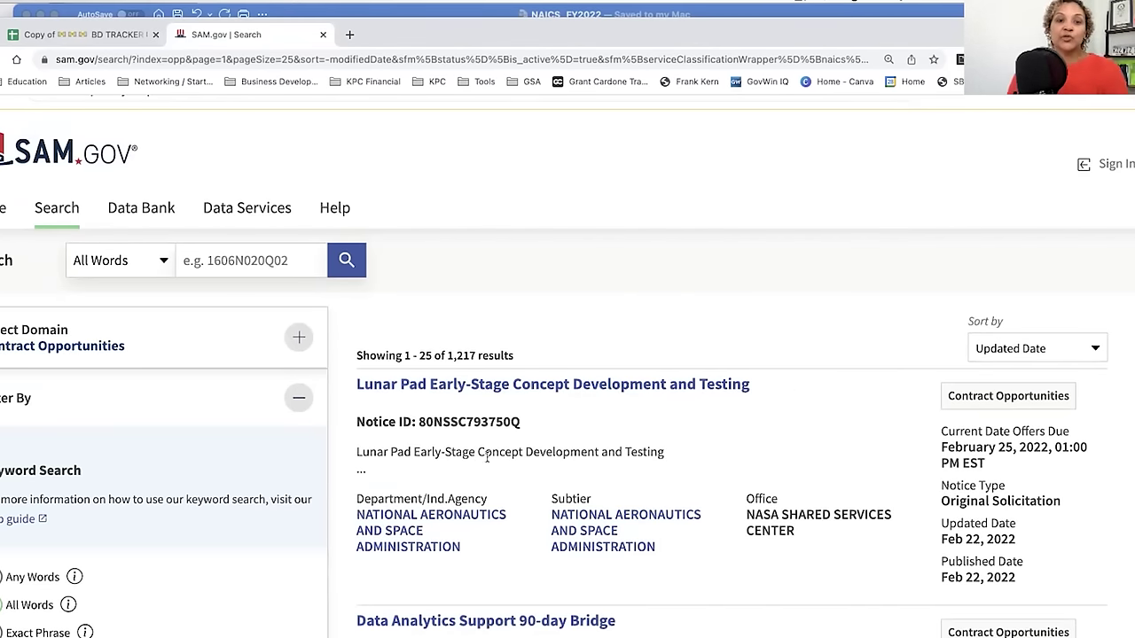
- Narrow the opportunities to the notice types Sources Sought and Presolicitation, and check the filtered results
scroll(598, 585, "down", 5)
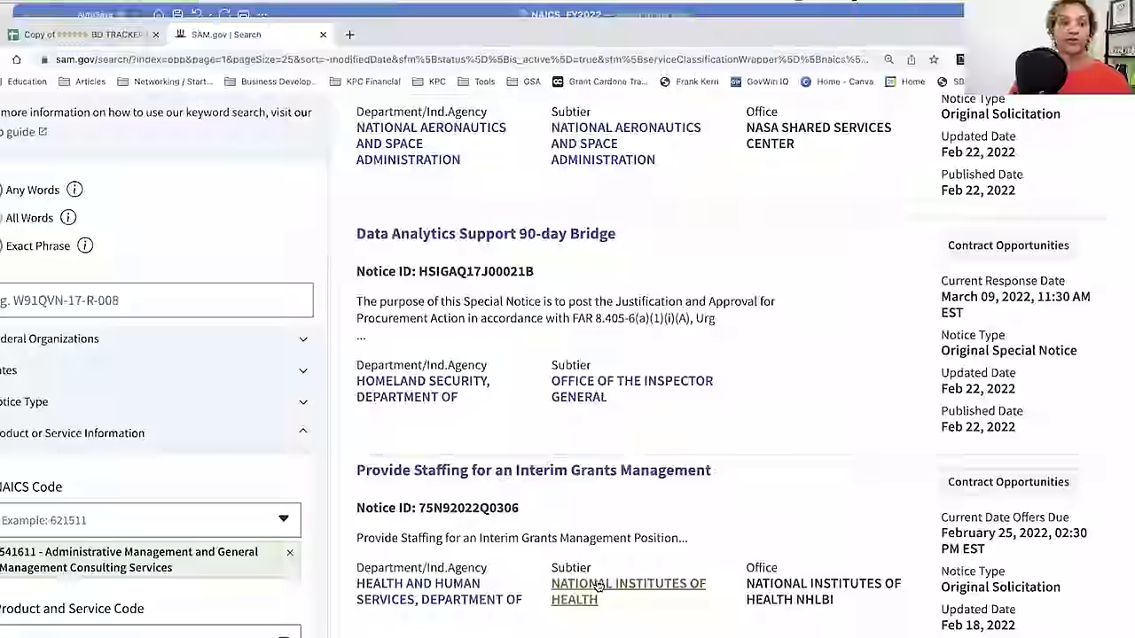
scroll(598, 585, "down", 2)
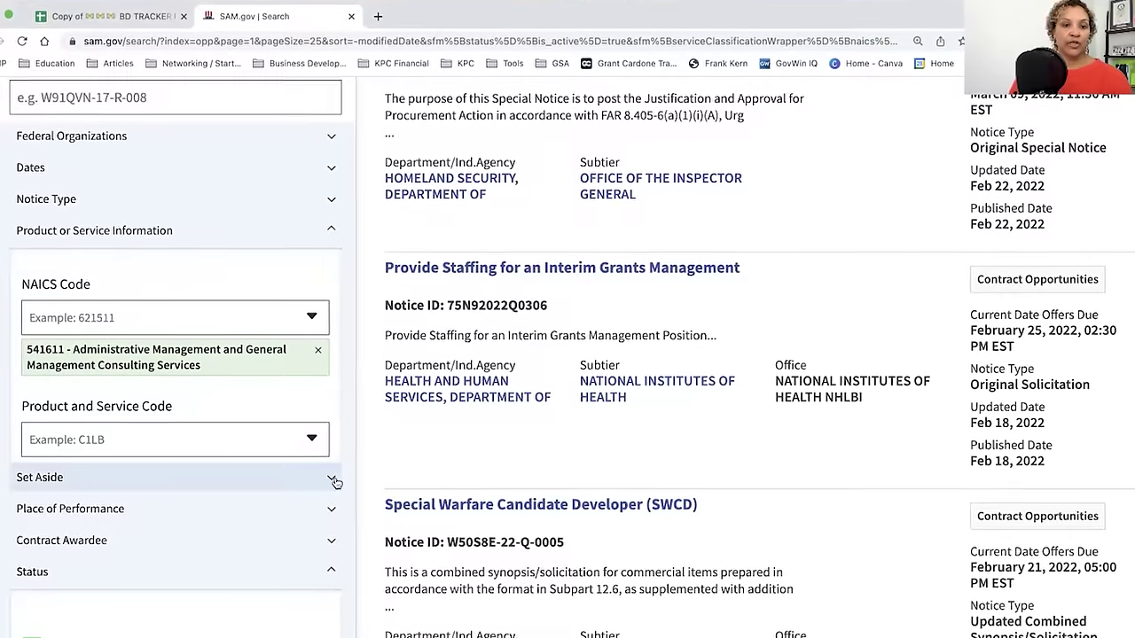
left_click(333, 480)
scroll(335, 461, "down", 1)
scroll(337, 496, "up", 5)
left_click(338, 517)
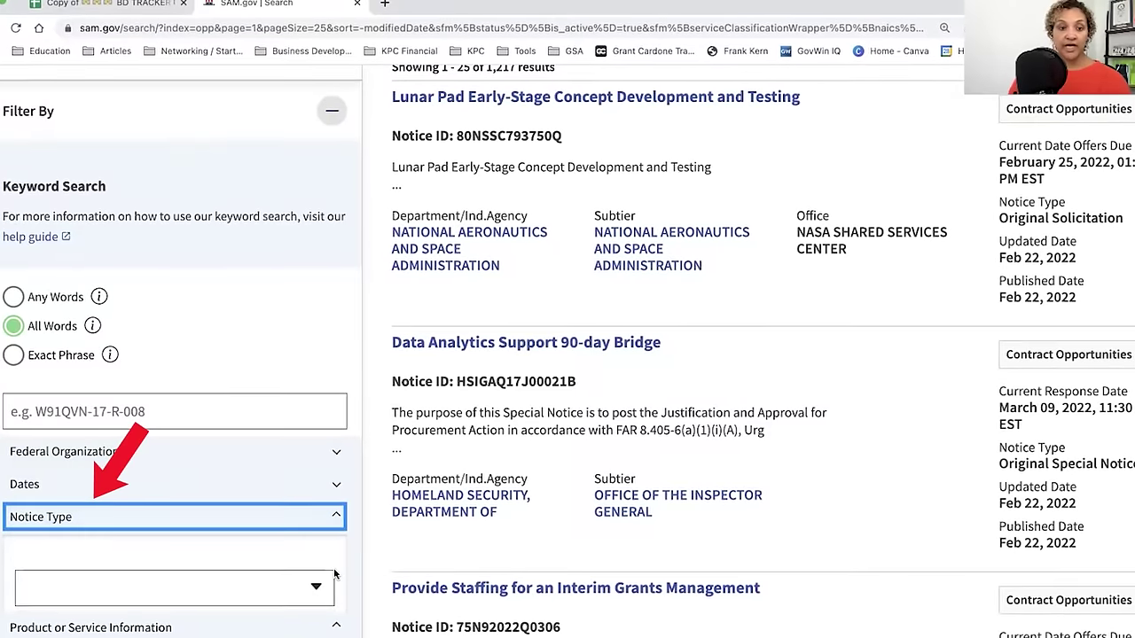
left_click(320, 588)
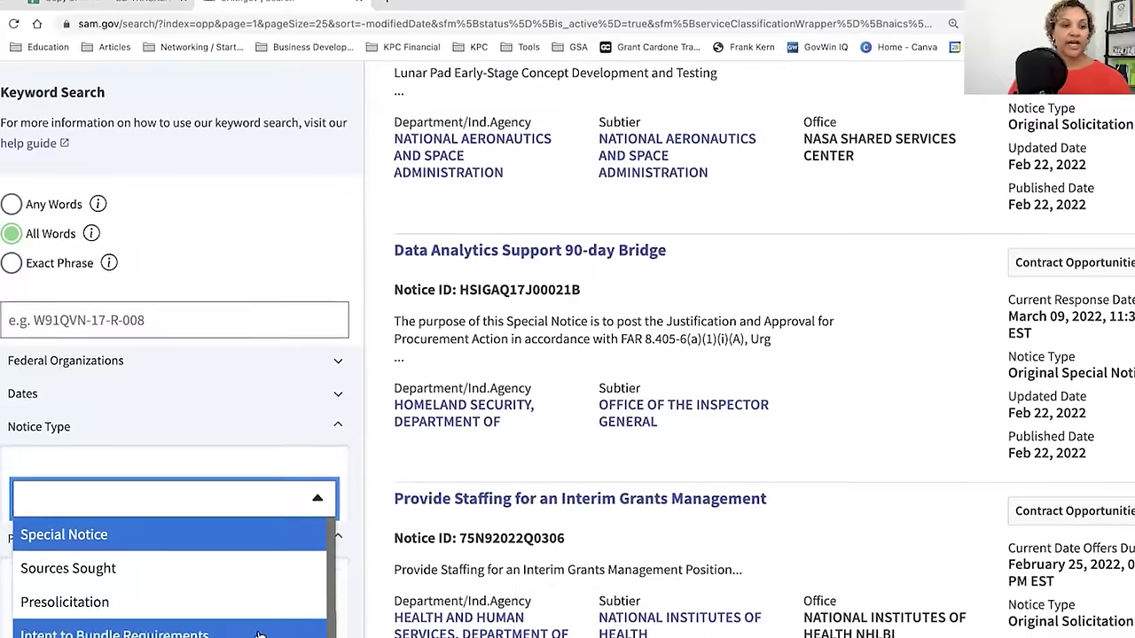
left_click(246, 572)
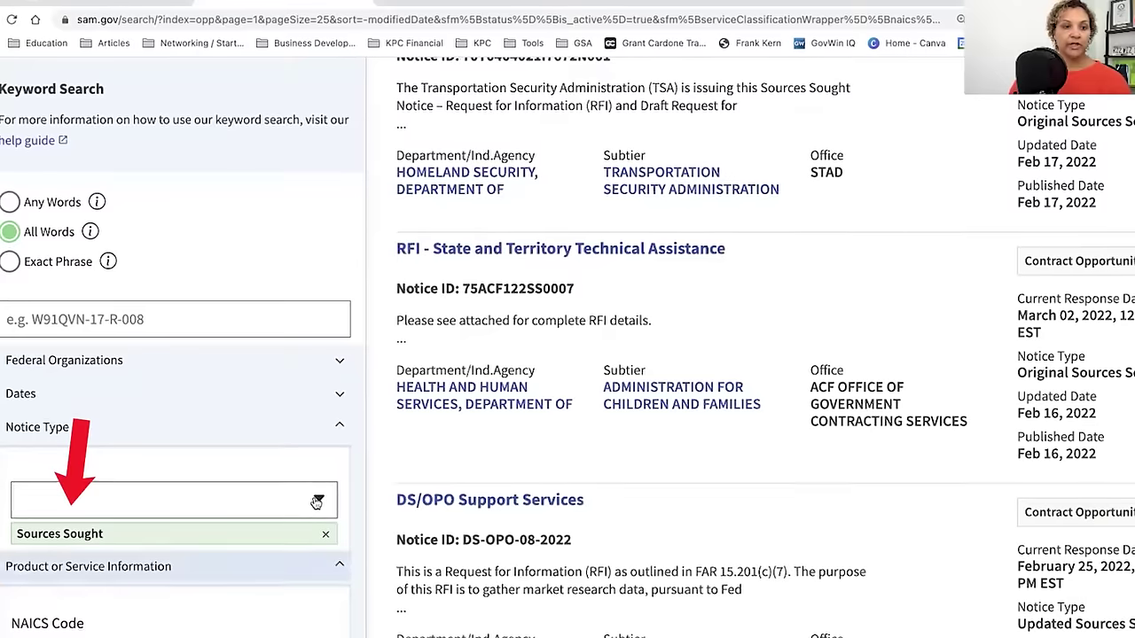
left_click(316, 503)
left_click(246, 603)
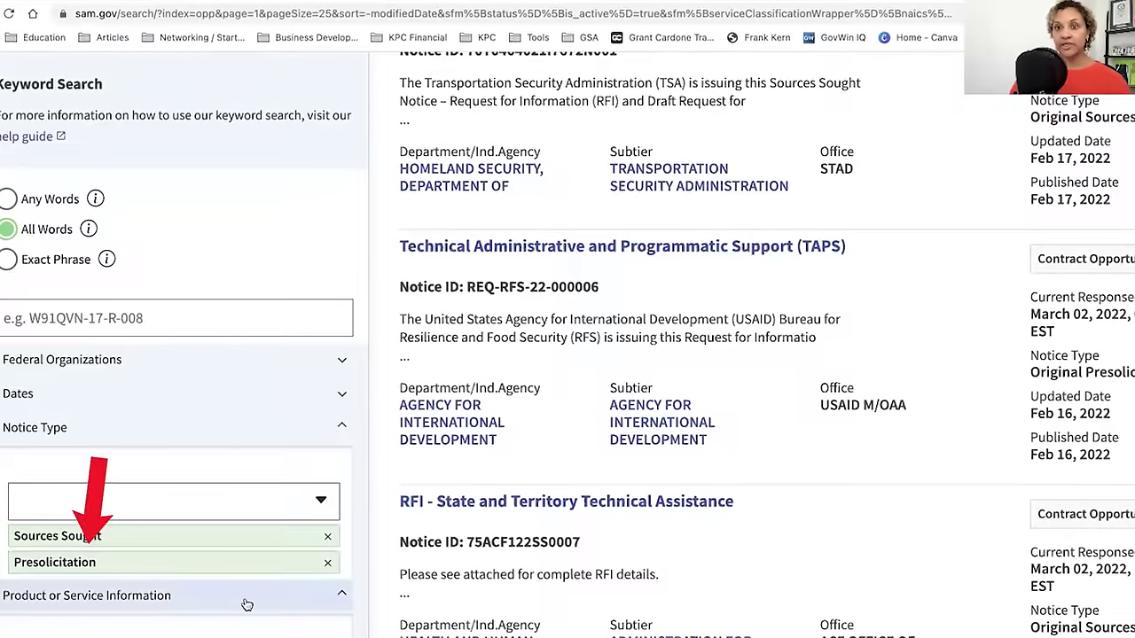
scroll(702, 402, "up", 5)
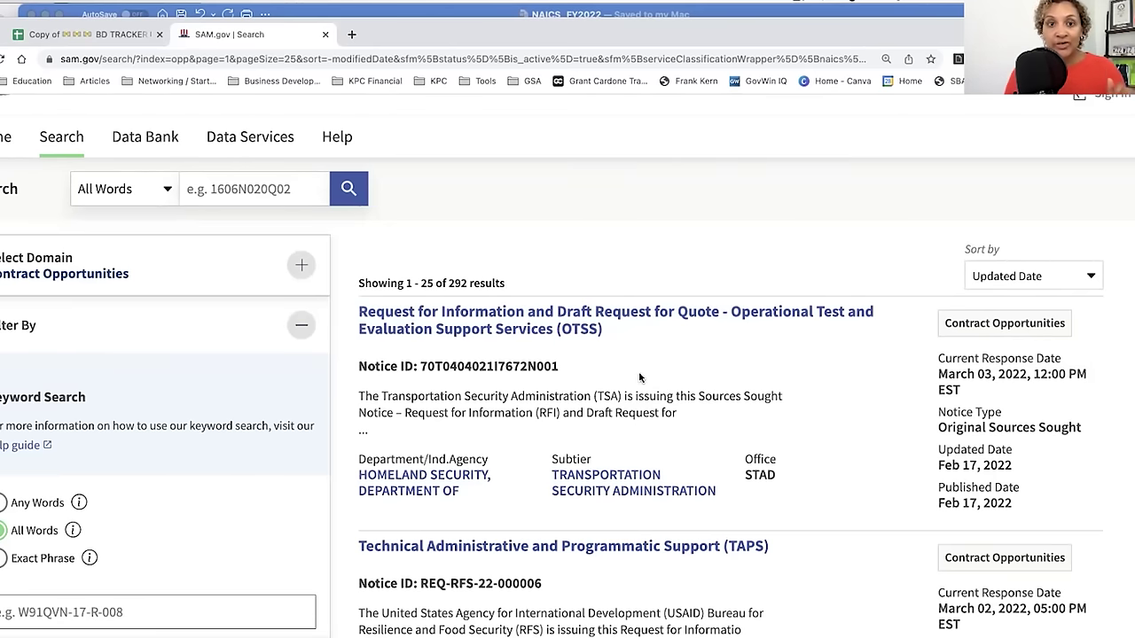
- Review the available notice types, the applied notice type and NAICS filters, and the matching opportunities
scroll(210, 565, "down", 5)
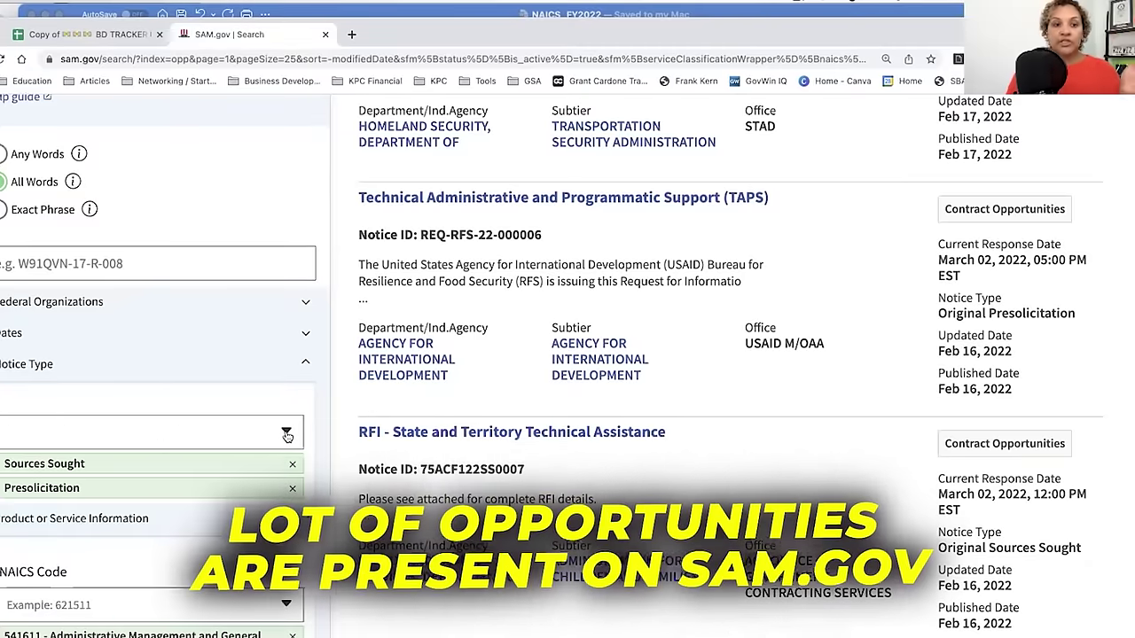
left_click(286, 433)
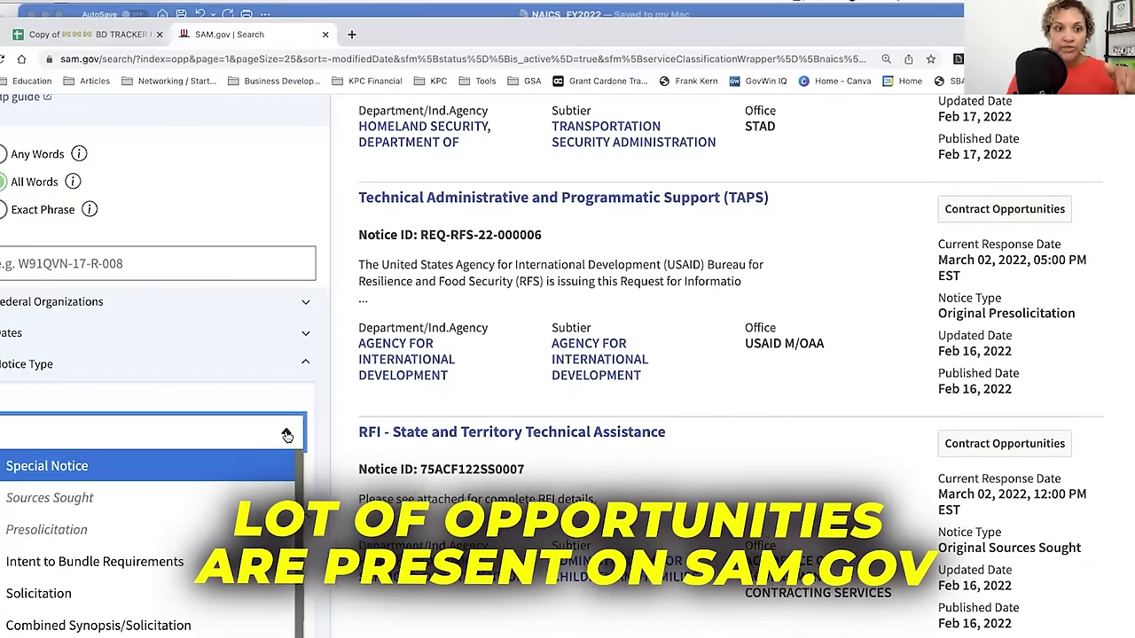
left_click(253, 521)
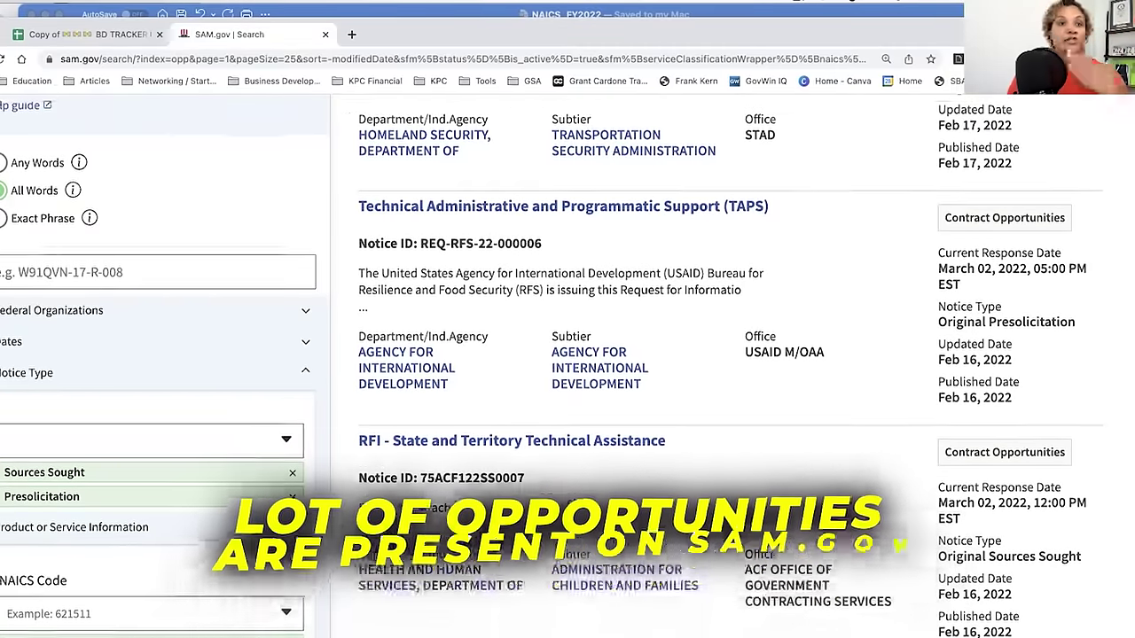
scroll(518, 535, "up", 2)
scroll(517, 533, "up", 2)
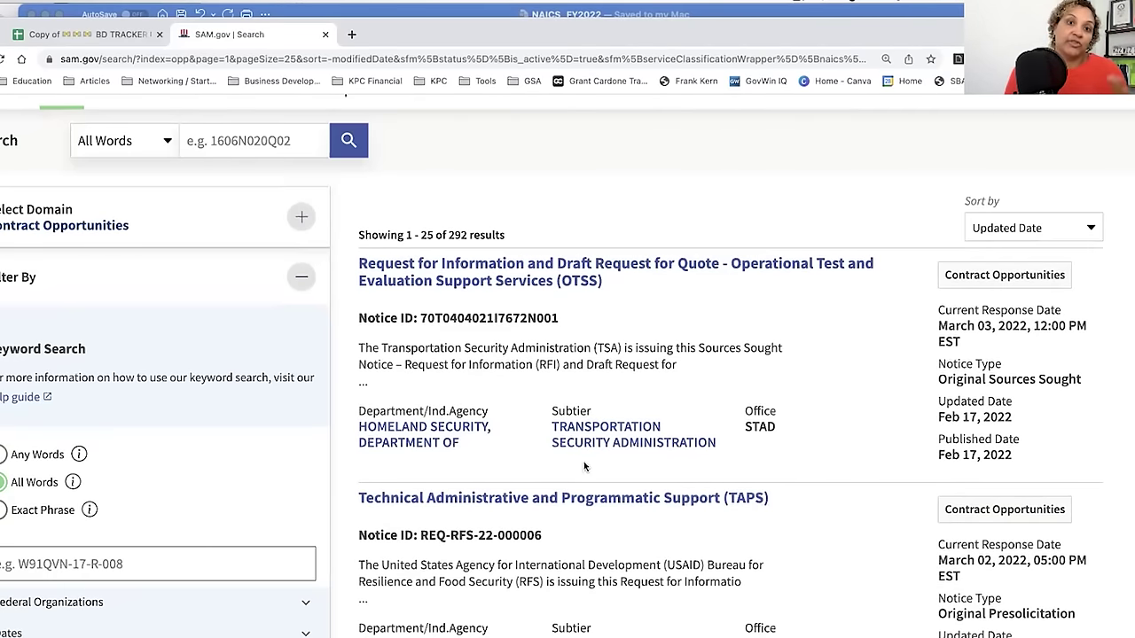
scroll(584, 461, "up", 3)
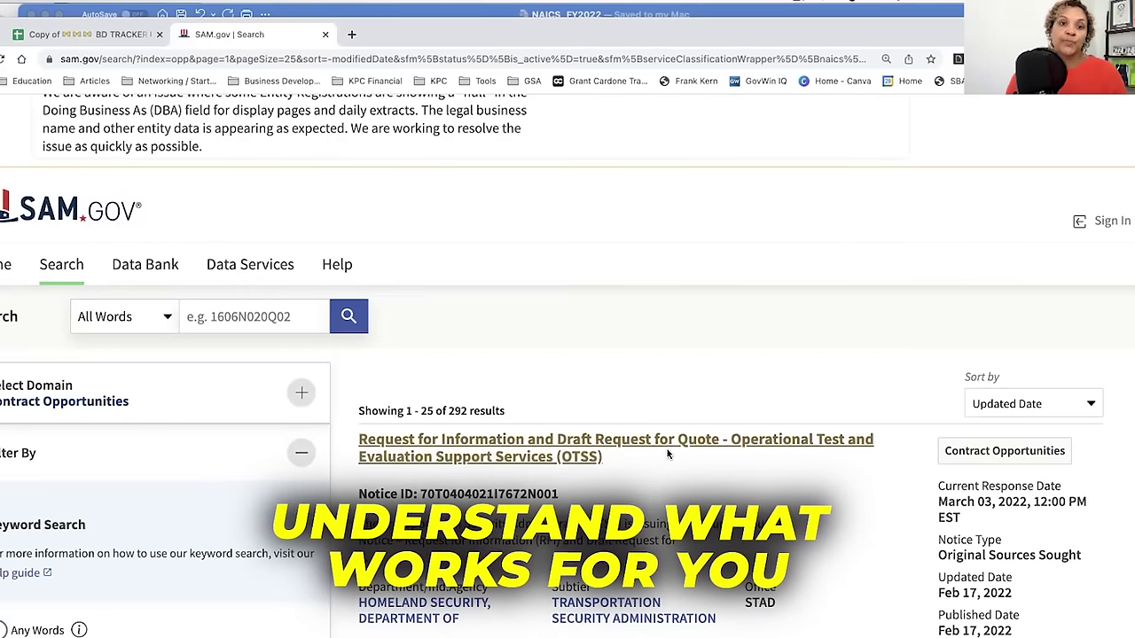
scroll(667, 456, "down", 5)
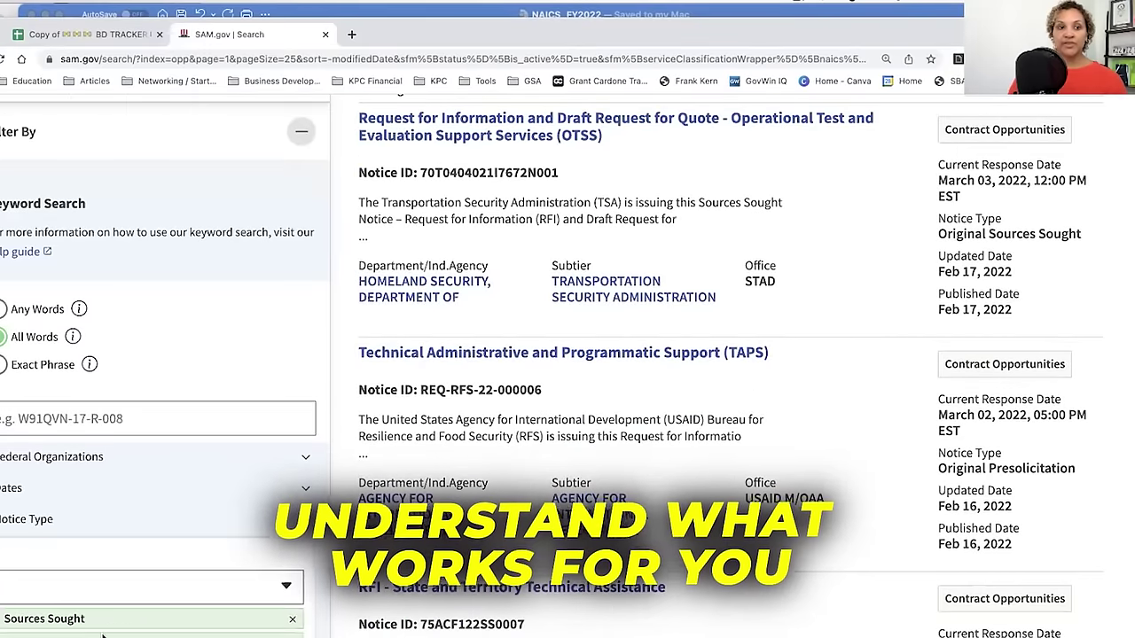
scroll(90, 573, "down", 3)
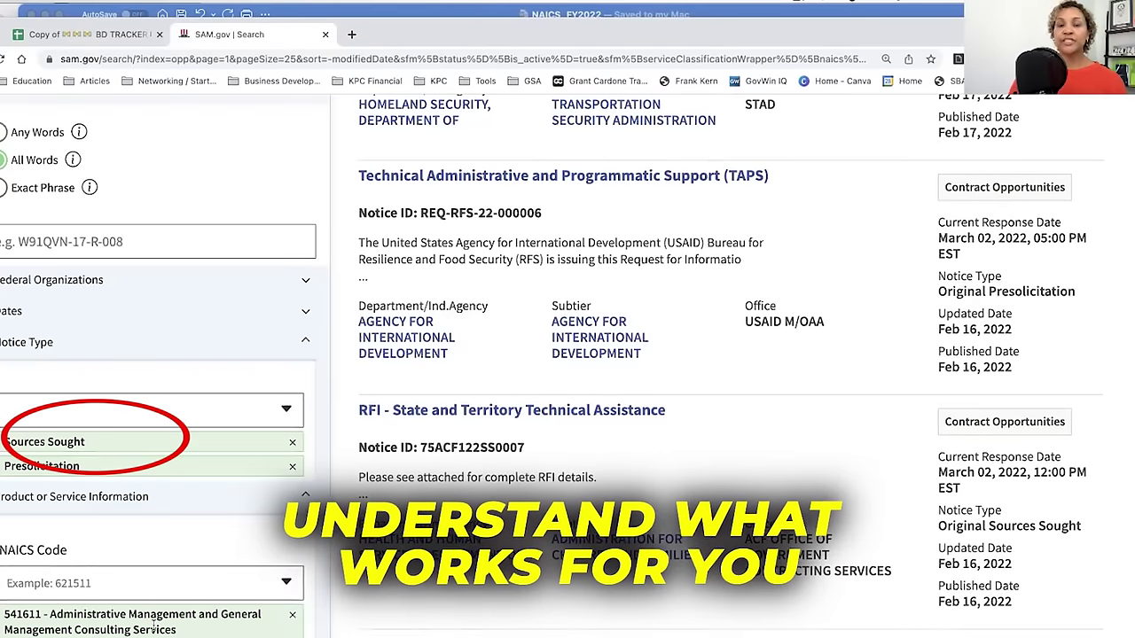
scroll(895, 310, "up", 3)
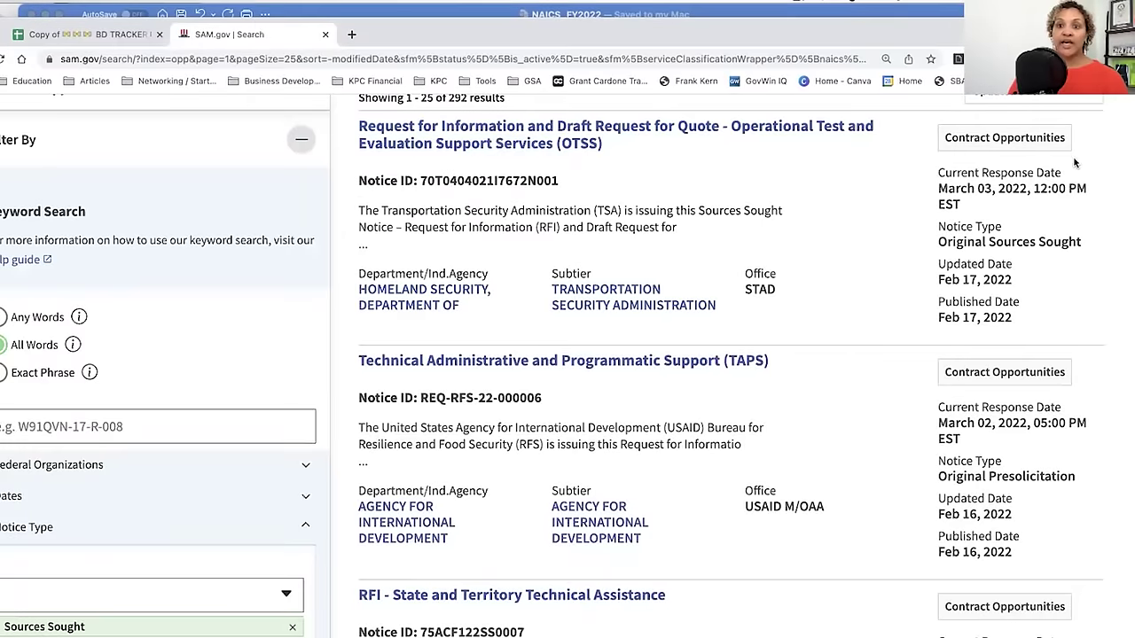
- Sort the filtered opportunities by Relevance and check the updated and published dates of the first listings
scroll(1083, 147, "up", 1)
left_click(1089, 140)
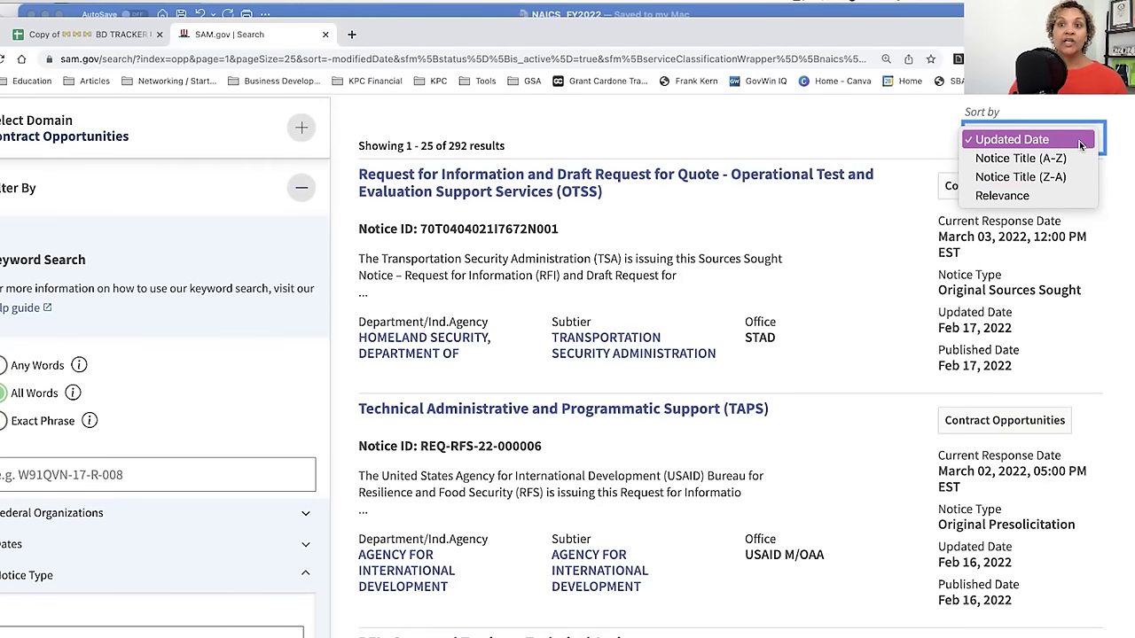
left_click(1002, 195)
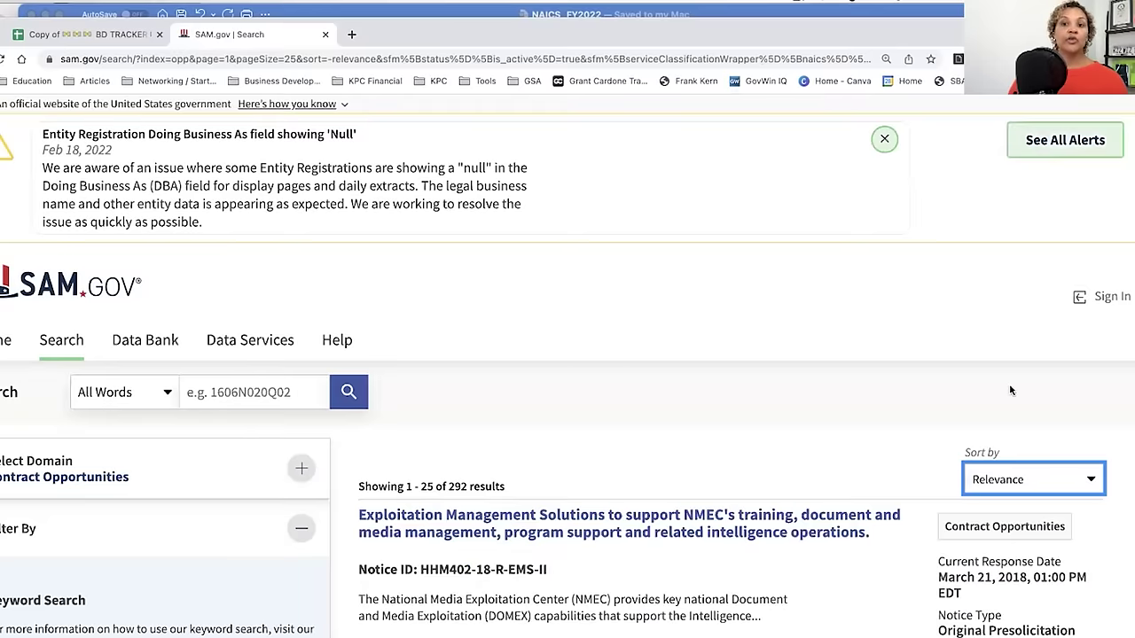
scroll(1009, 388, "down", 2)
scroll(973, 578, "down", 2)
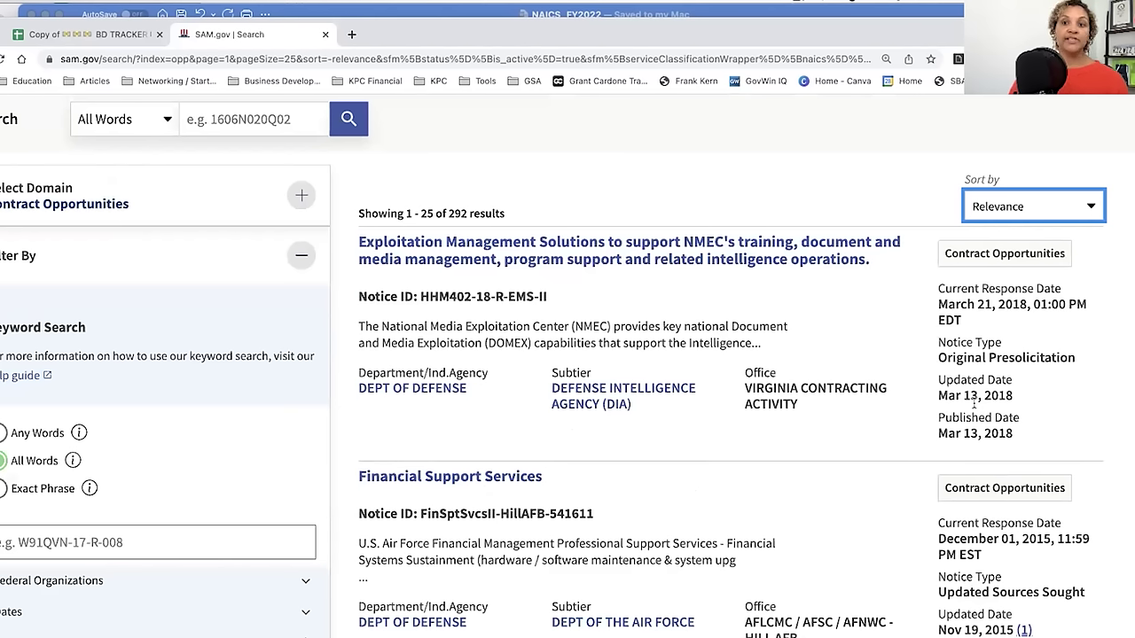
scroll(973, 404, "down", 2)
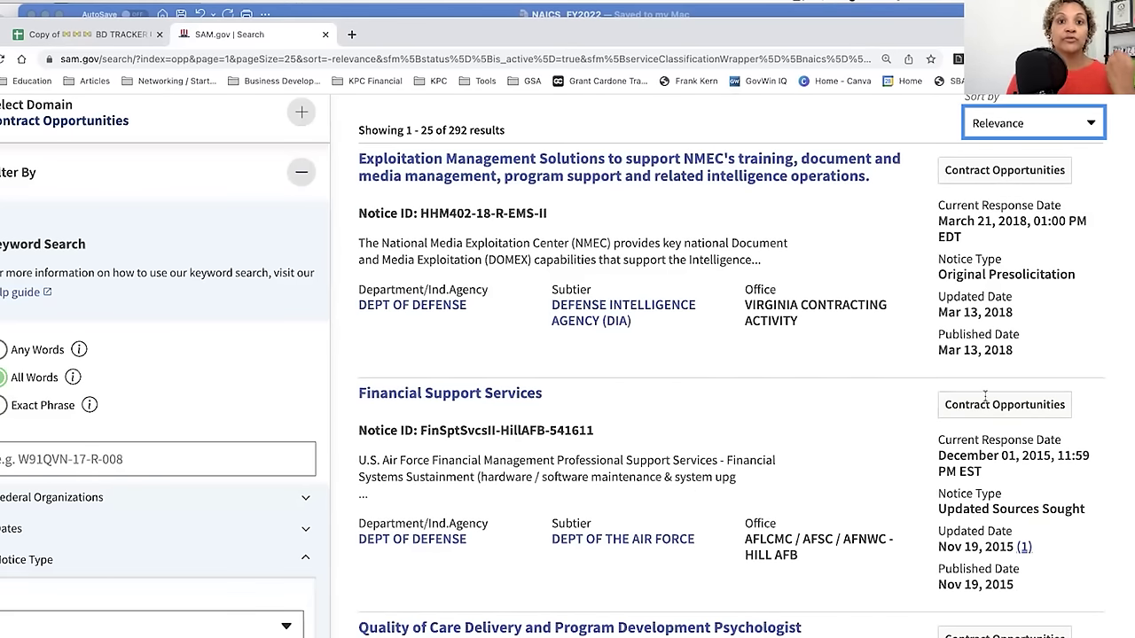
- Sort the filtered opportunities by Updated Date
scroll(979, 397, "up", 2)
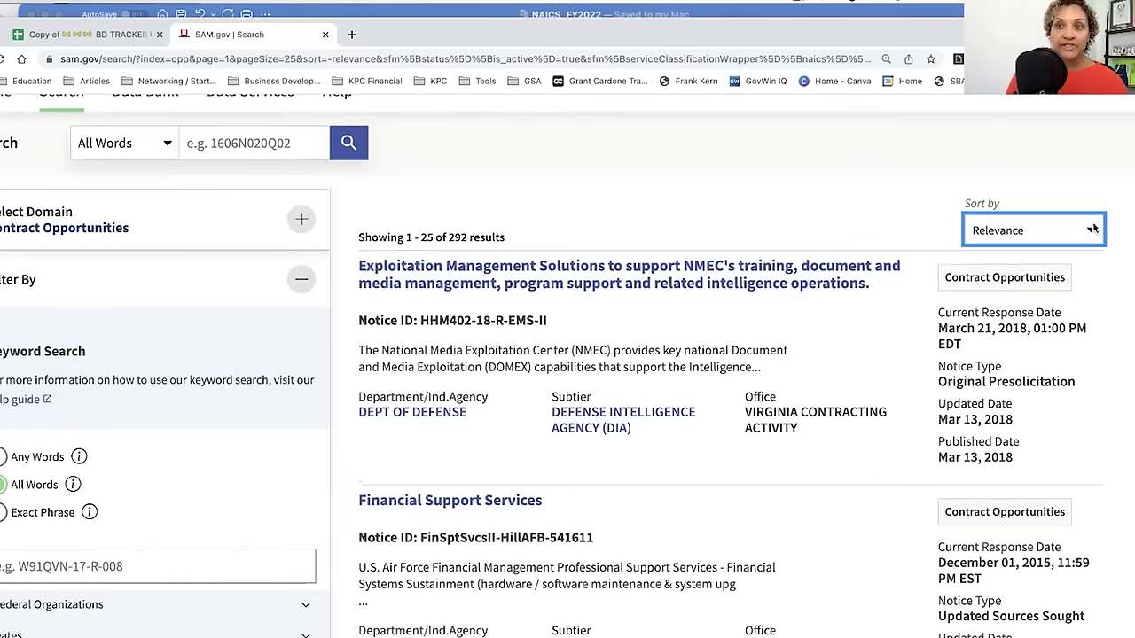
left_click(1093, 229)
left_click(1083, 180)
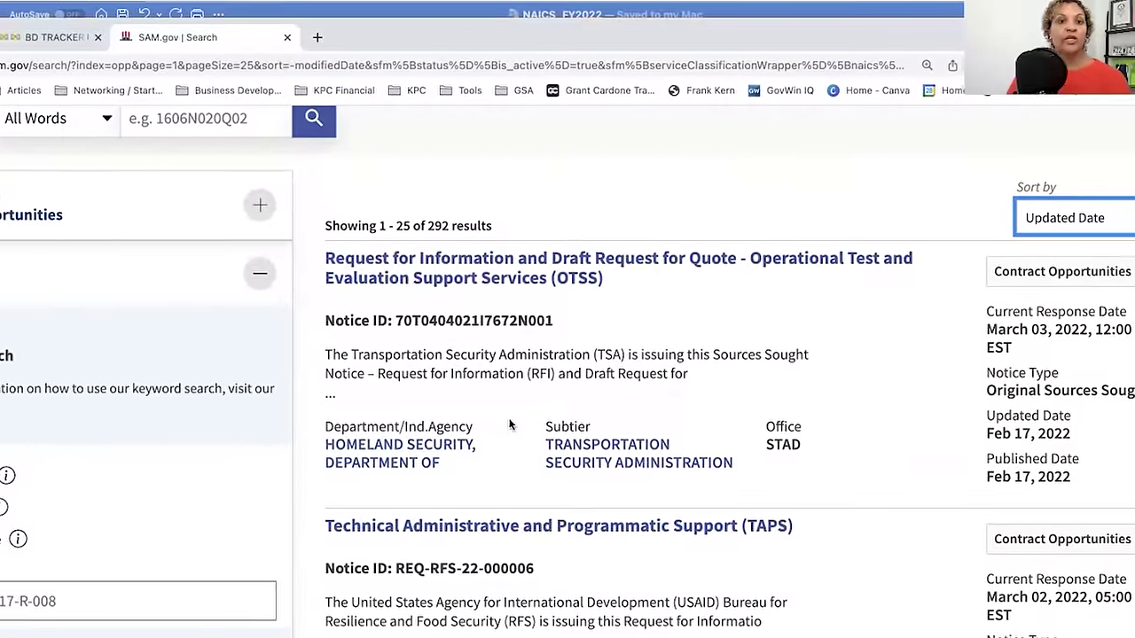
- Examine the listed opportunities for their response deadlines, notice types, agencies, subtiers and offices
scroll(438, 299, "down", 1)
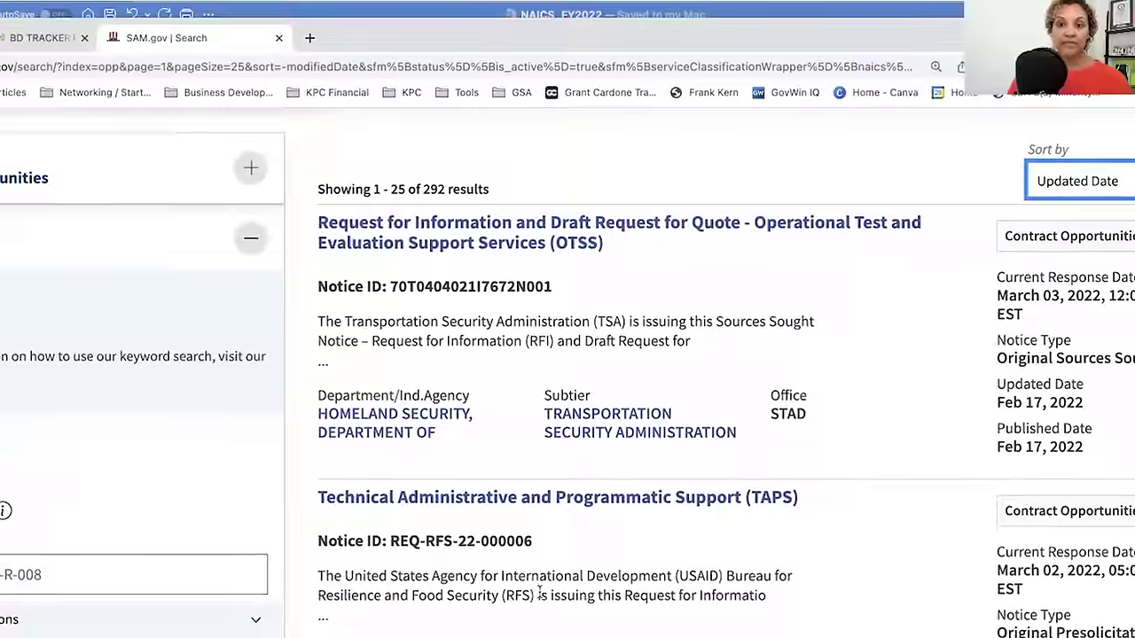
scroll(467, 368, "down", 3)
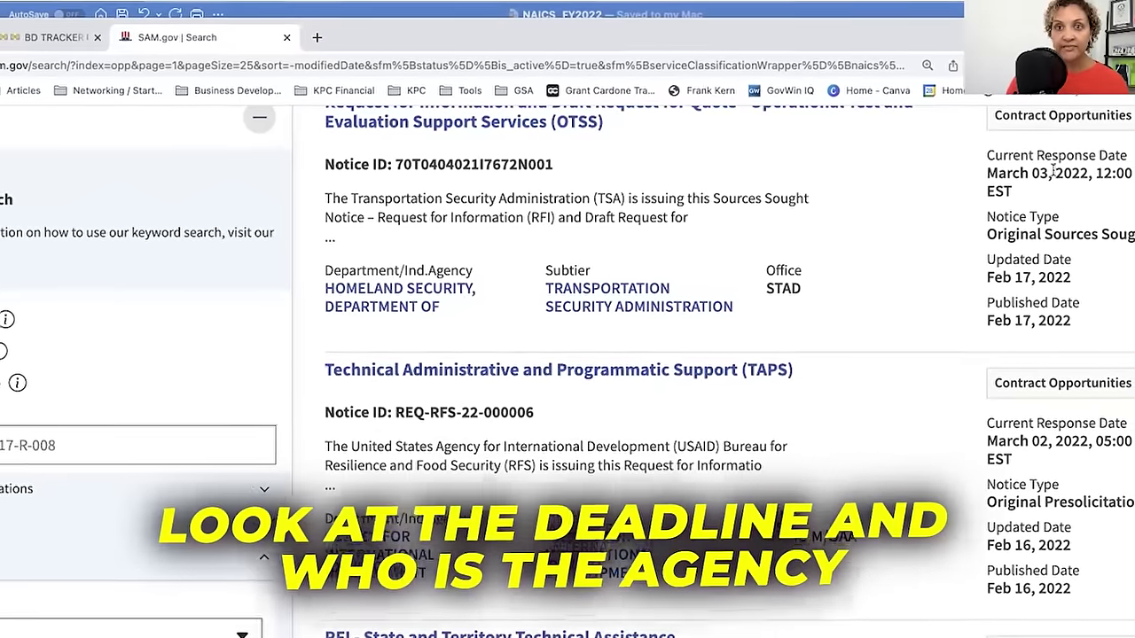
scroll(464, 301, "up", 4)
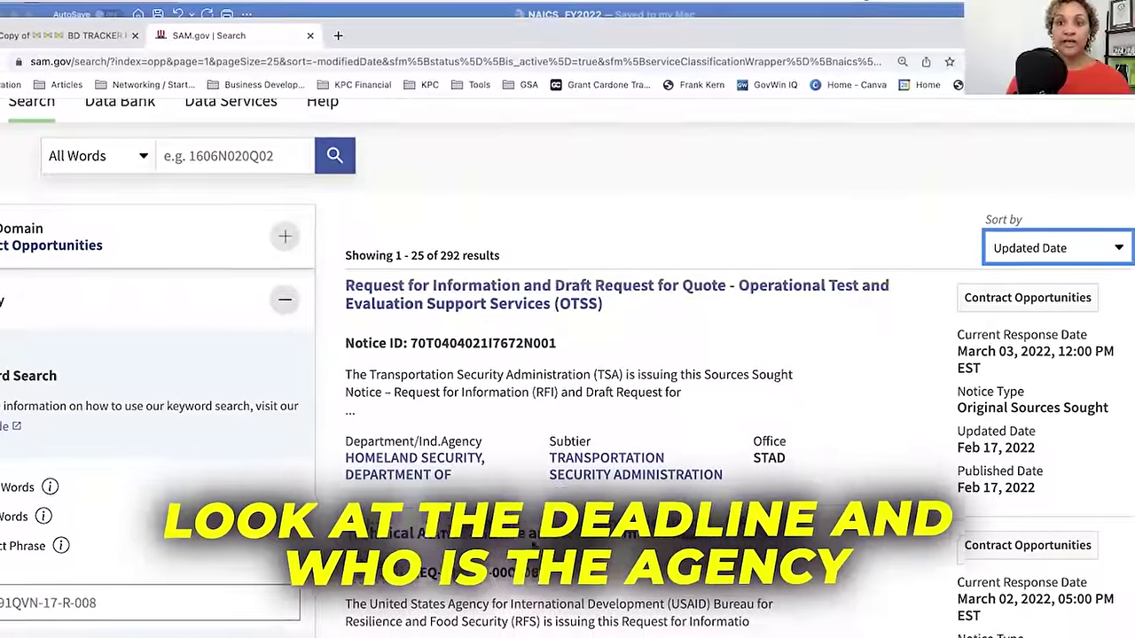
scroll(511, 494, "down", 3)
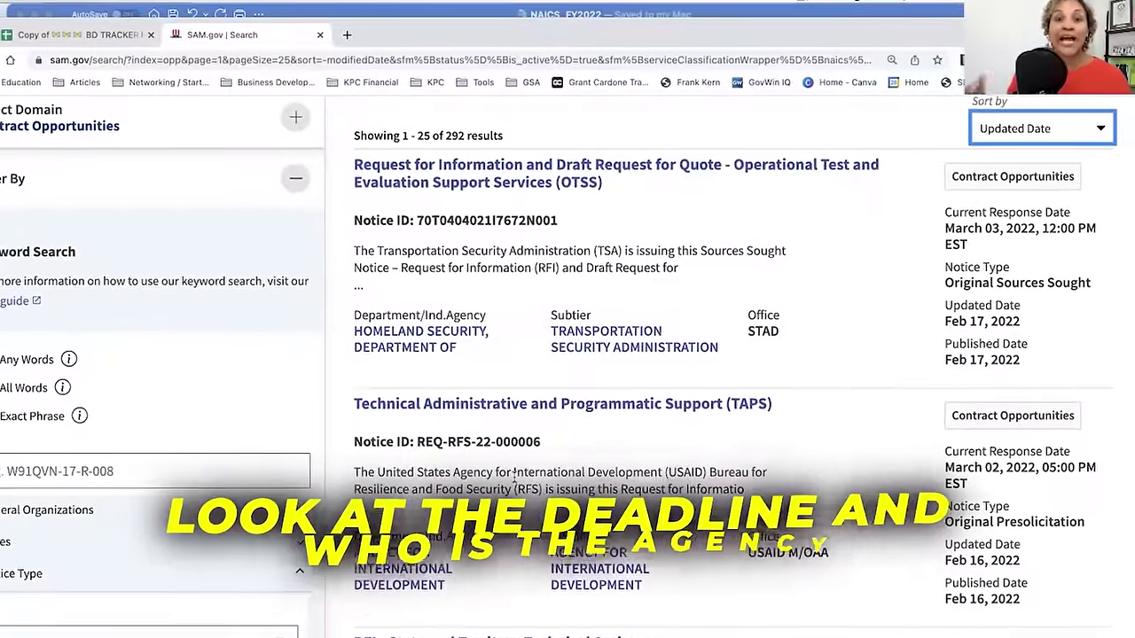
scroll(519, 469, "down", 3)
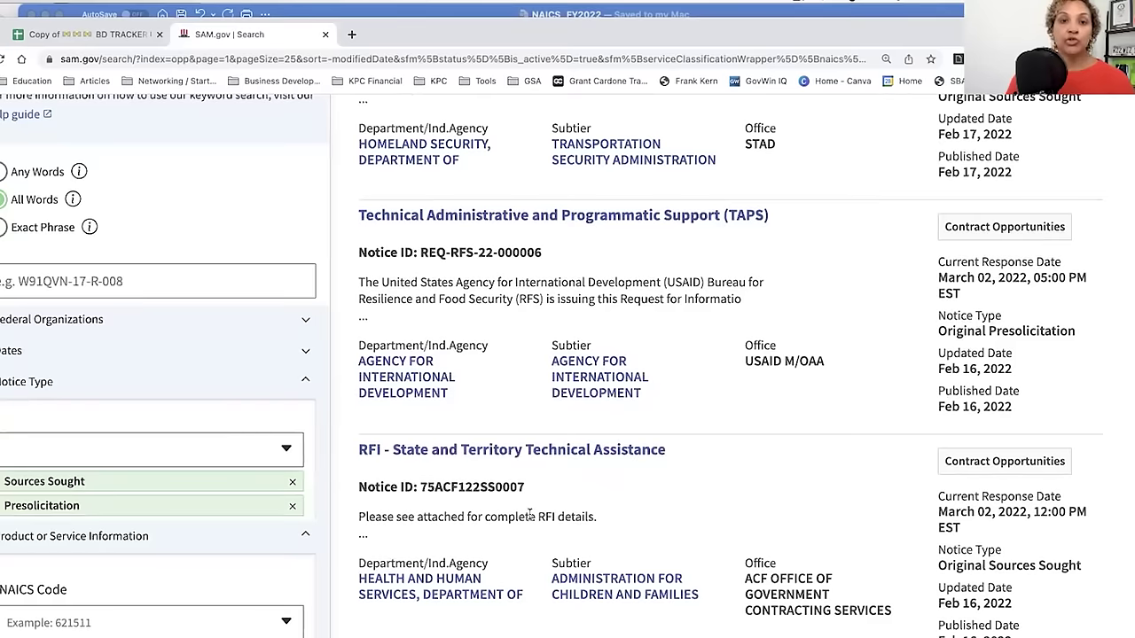
scroll(623, 497, "down", 1)
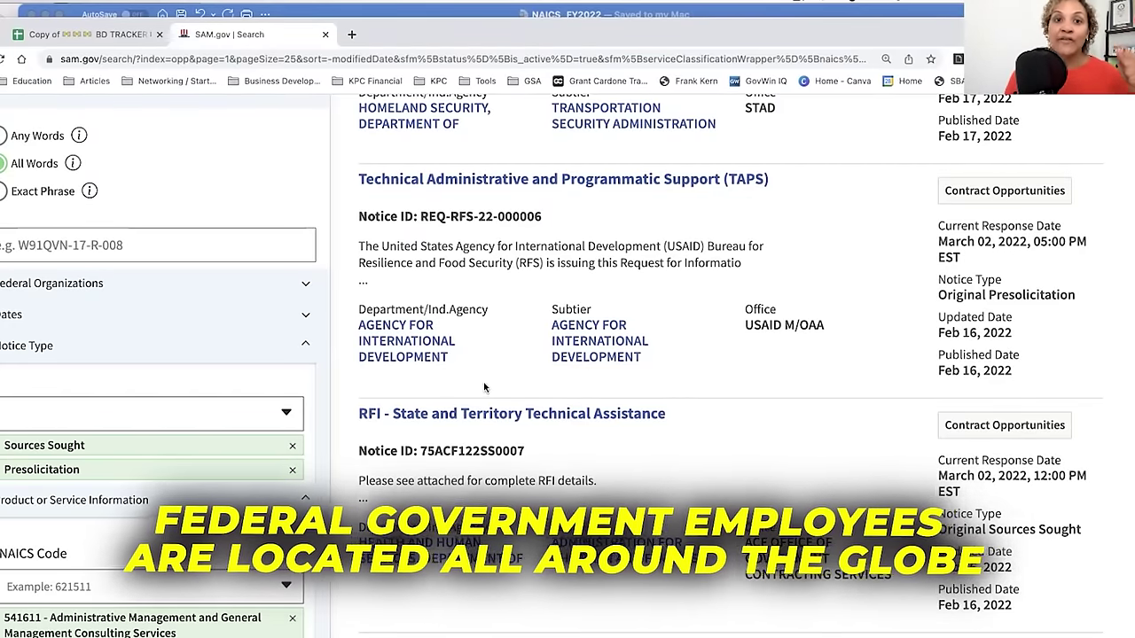
scroll(640, 461, "down", 3)
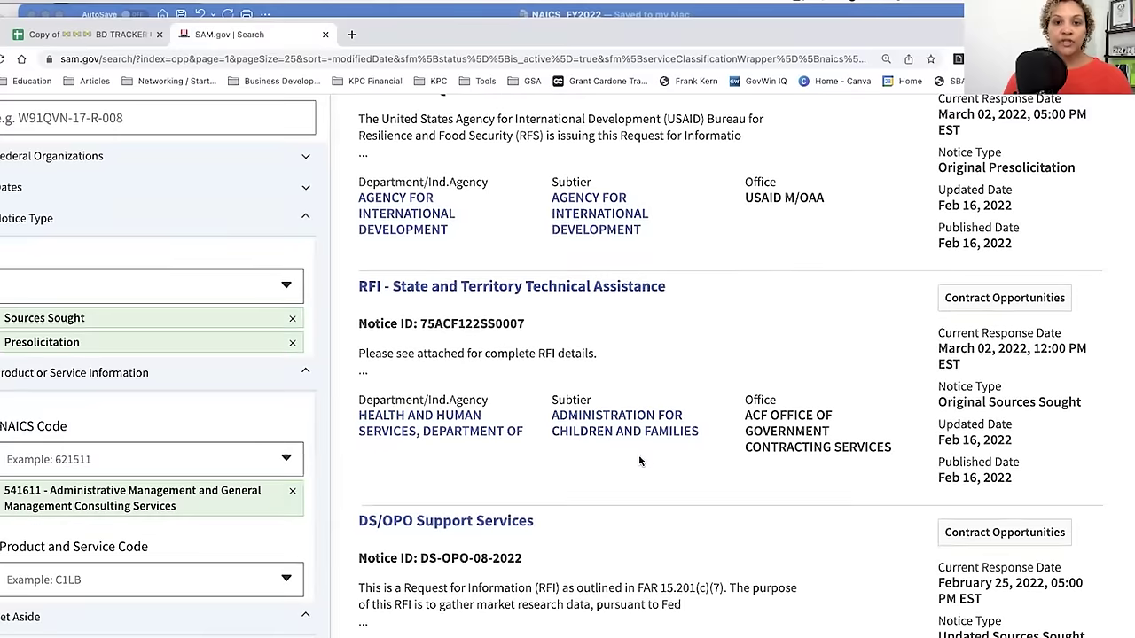
scroll(637, 454, "down", 2)
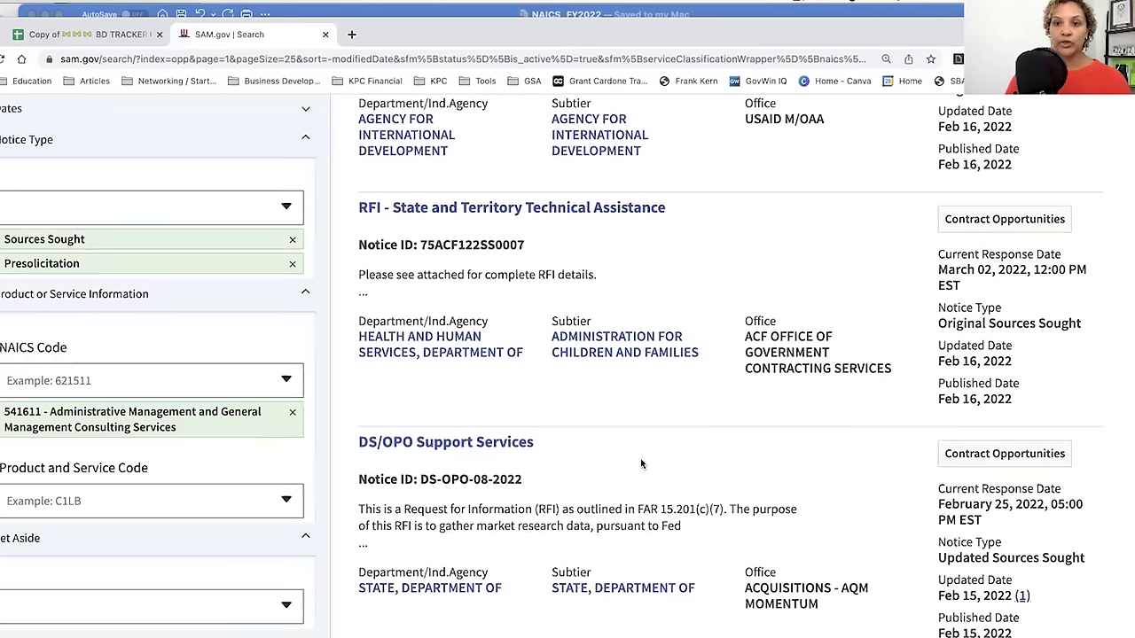
scroll(640, 459, "up", 4)
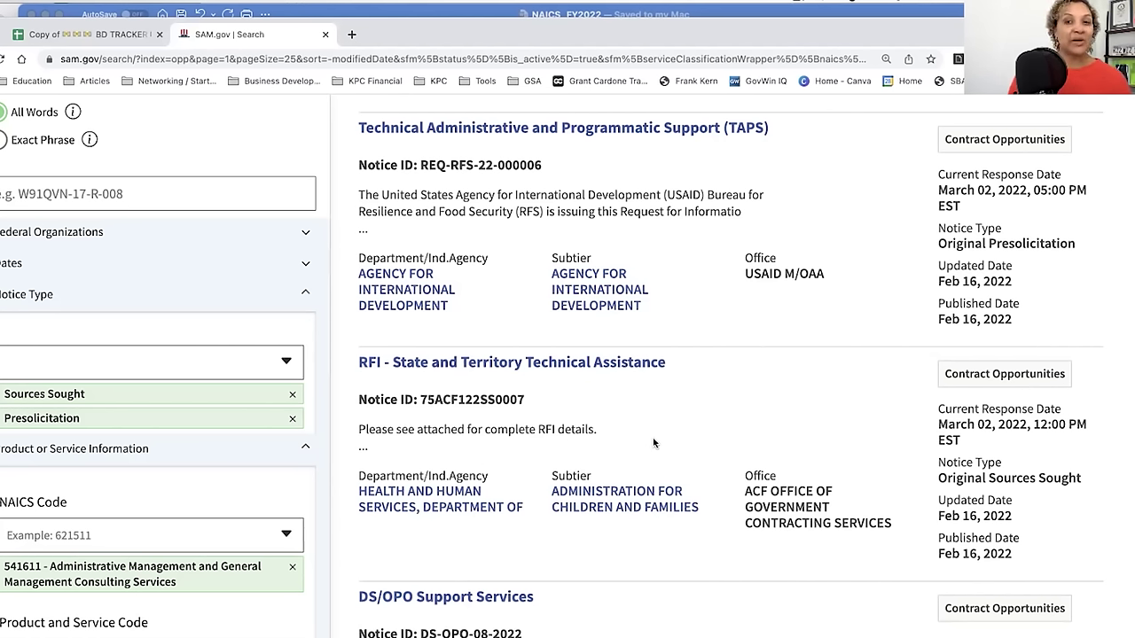
- Open the "RFI - State and Territory Technical Assistance" opportunity and dismiss the site alert on its page
left_click(571, 364)
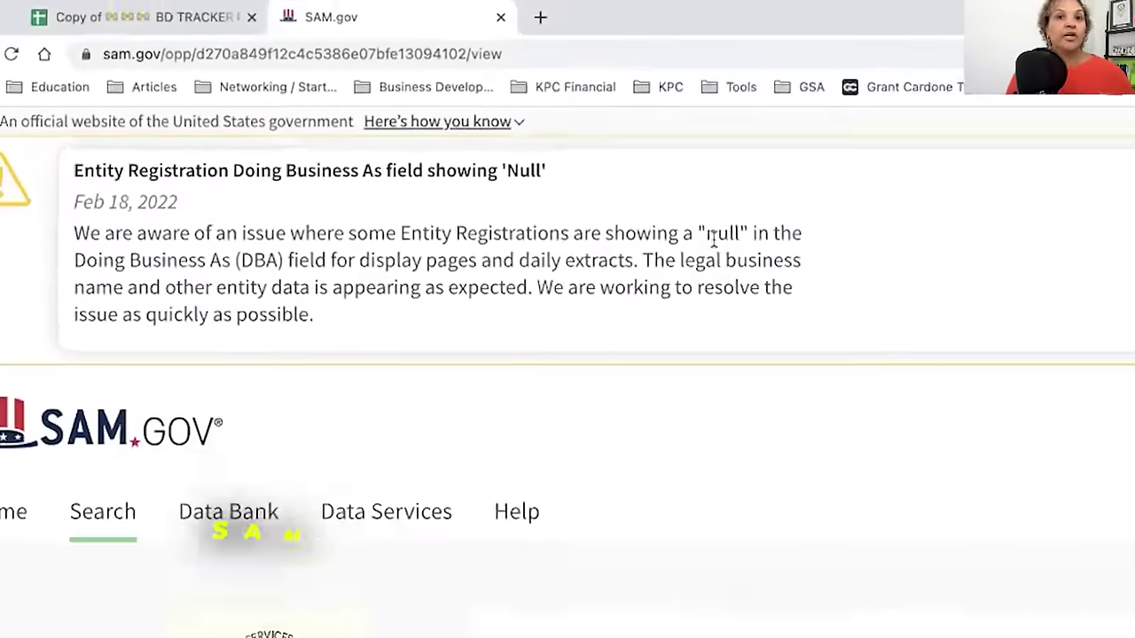
left_click(883, 136)
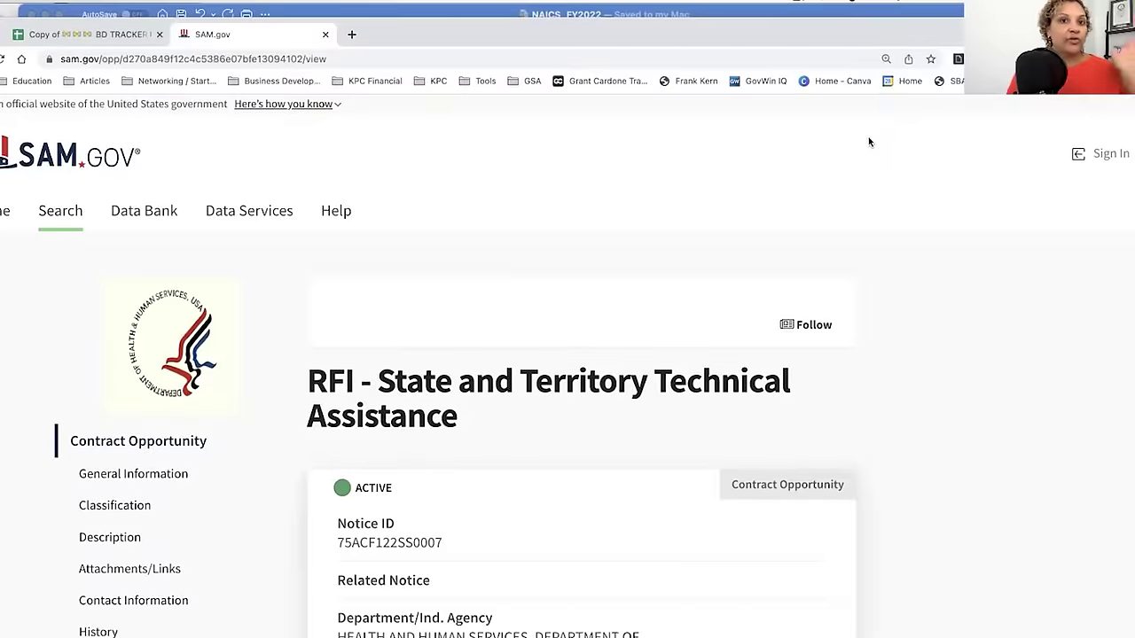
scroll(729, 502, "down", 3)
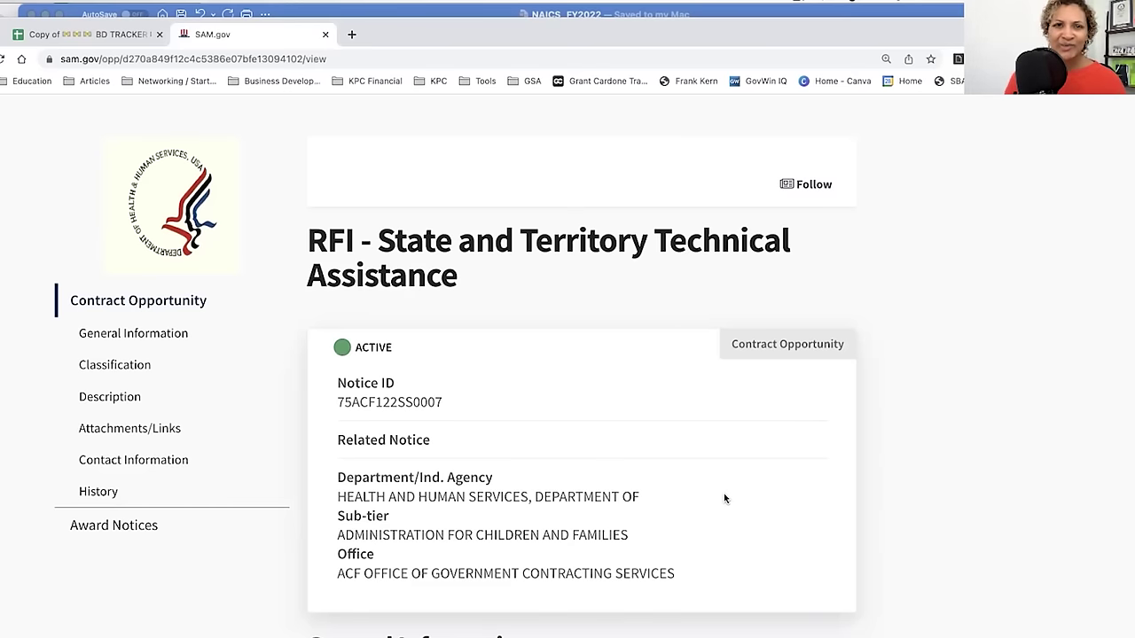
- Read the opportunity's general information, classification, description, attachments and contact information
scroll(669, 554, "down", 3)
scroll(670, 557, "down", 1)
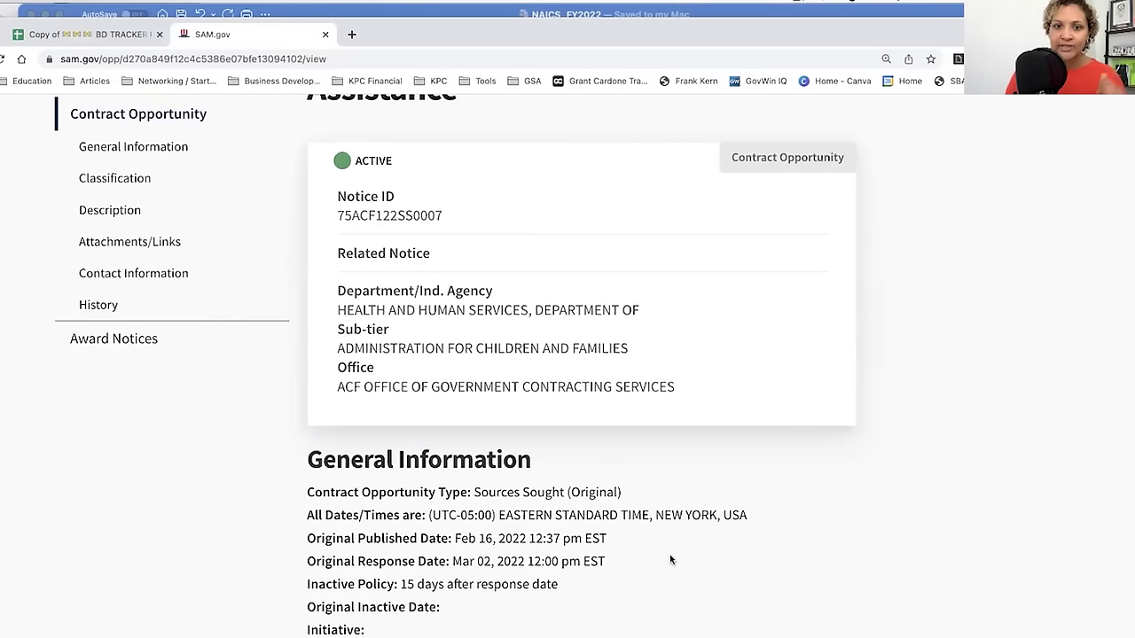
scroll(670, 554, "down", 2)
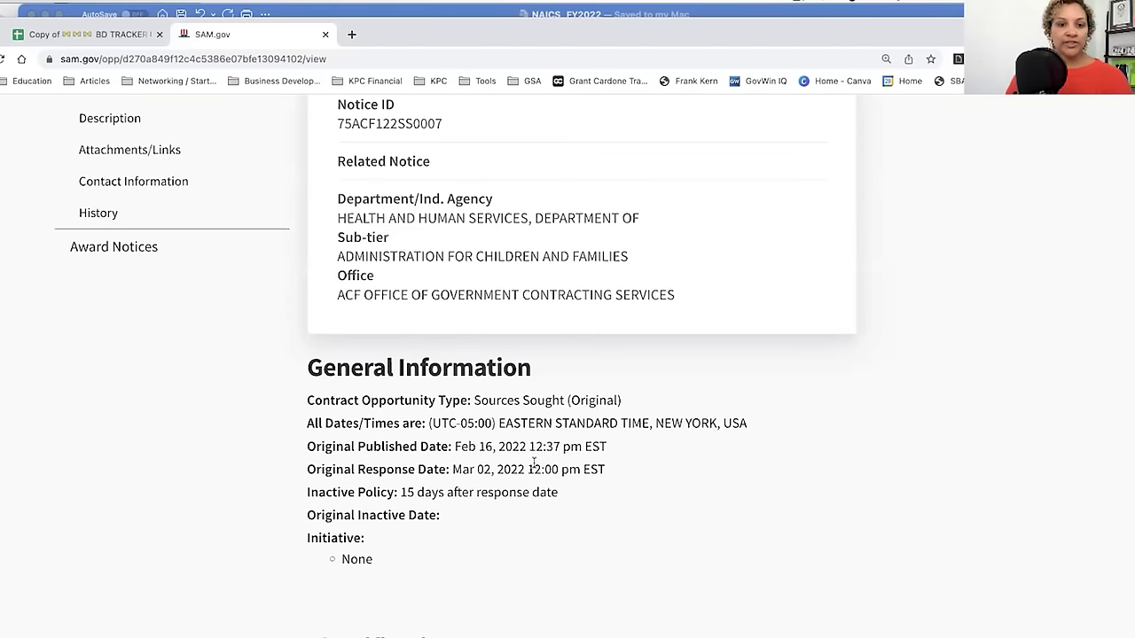
scroll(548, 529, "down", 4)
scroll(548, 519, "up", 15)
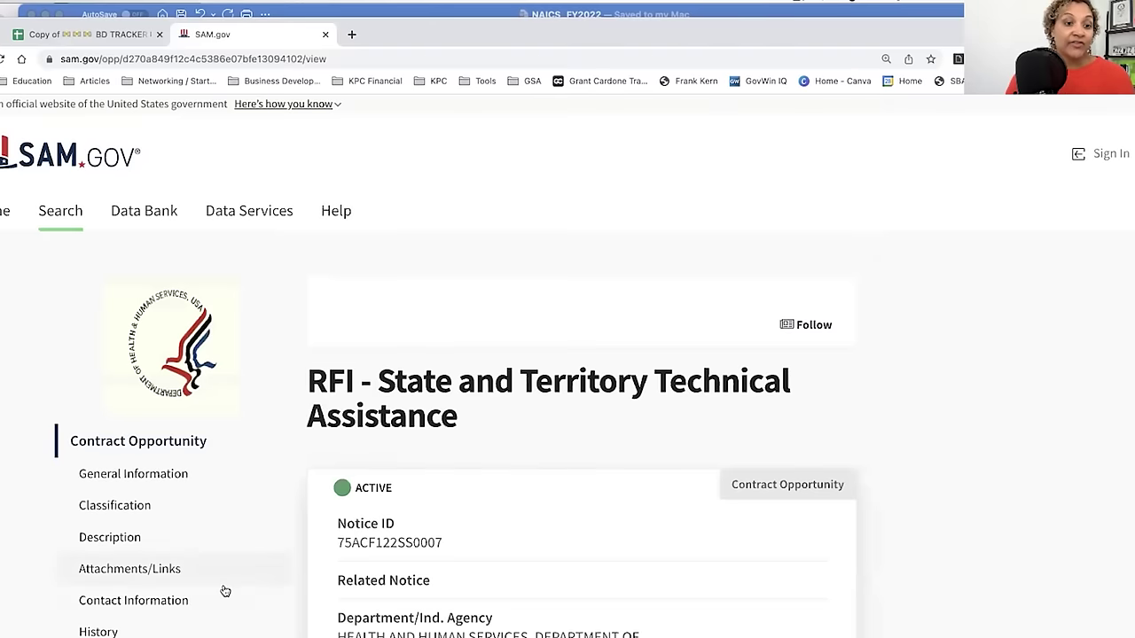
scroll(457, 563, "down", 10)
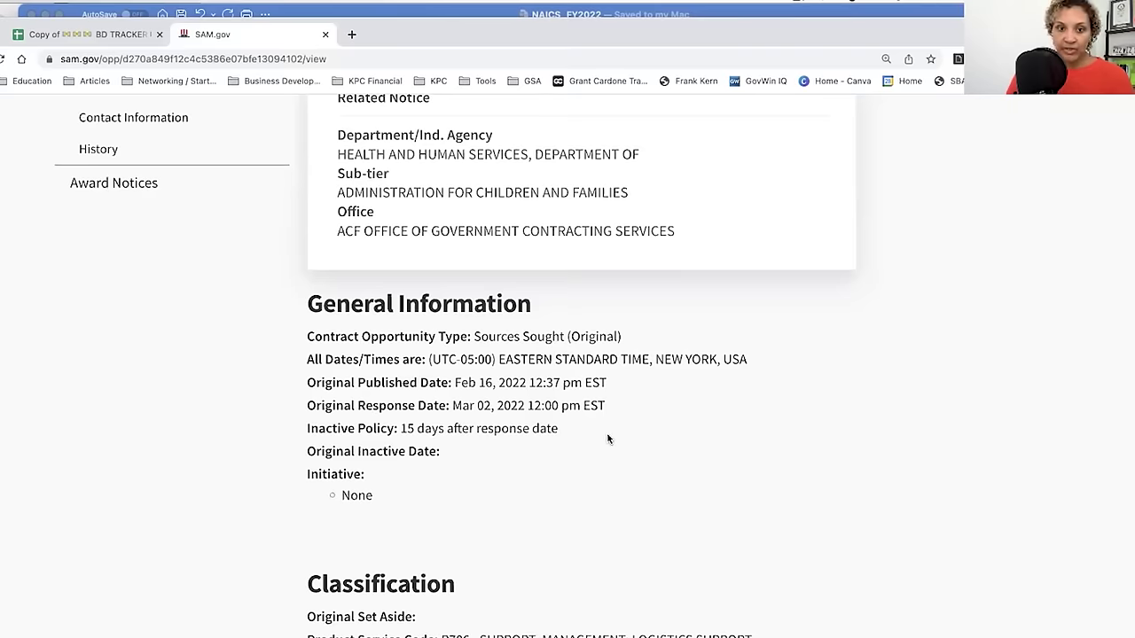
scroll(594, 530, "down", 8)
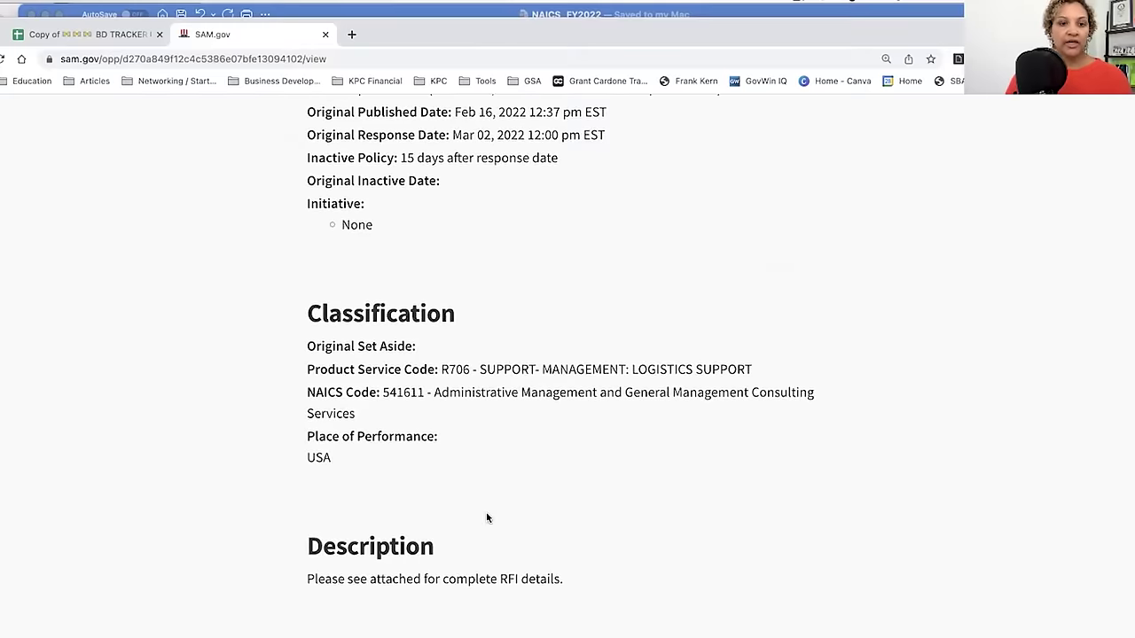
scroll(454, 532, "down", 5)
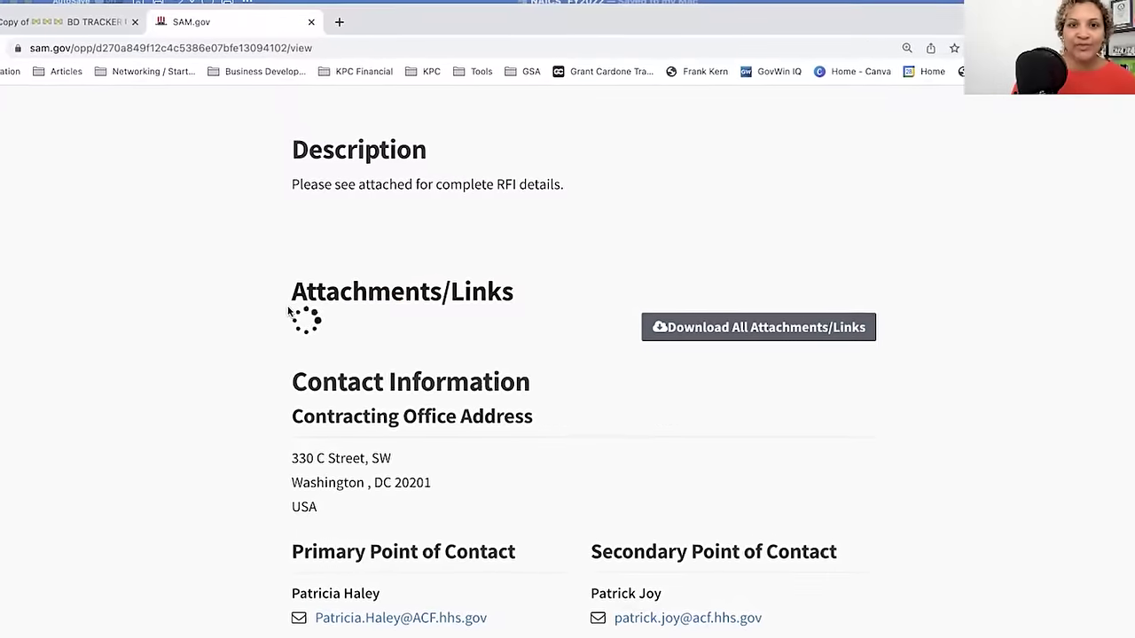
scroll(468, 502, "down", 1)
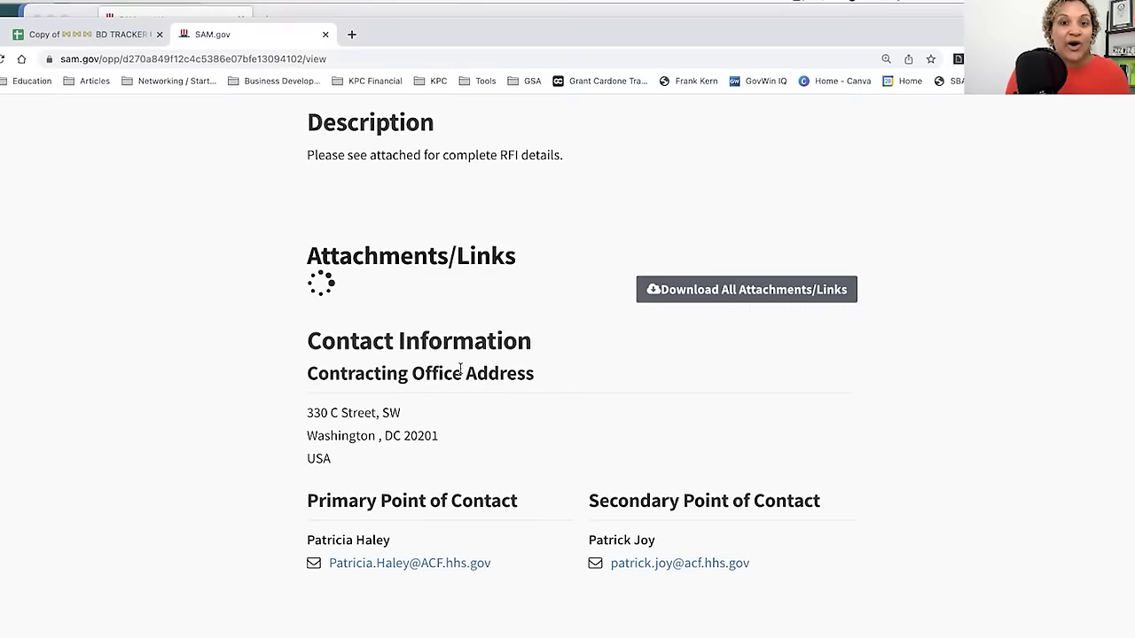
scroll(456, 370, "down", 1)
- Copy the web address of the "RFI - State and Territory Technical Assistance" opportunity page
scroll(468, 467, "up", 10)
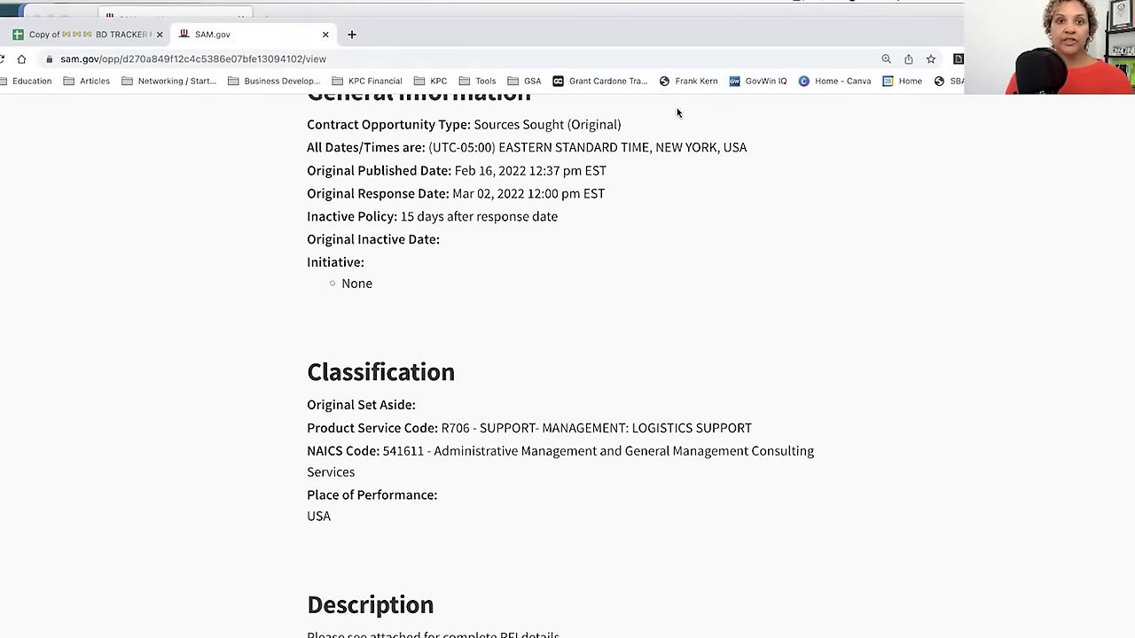
left_click(408, 58)
key("super+c")
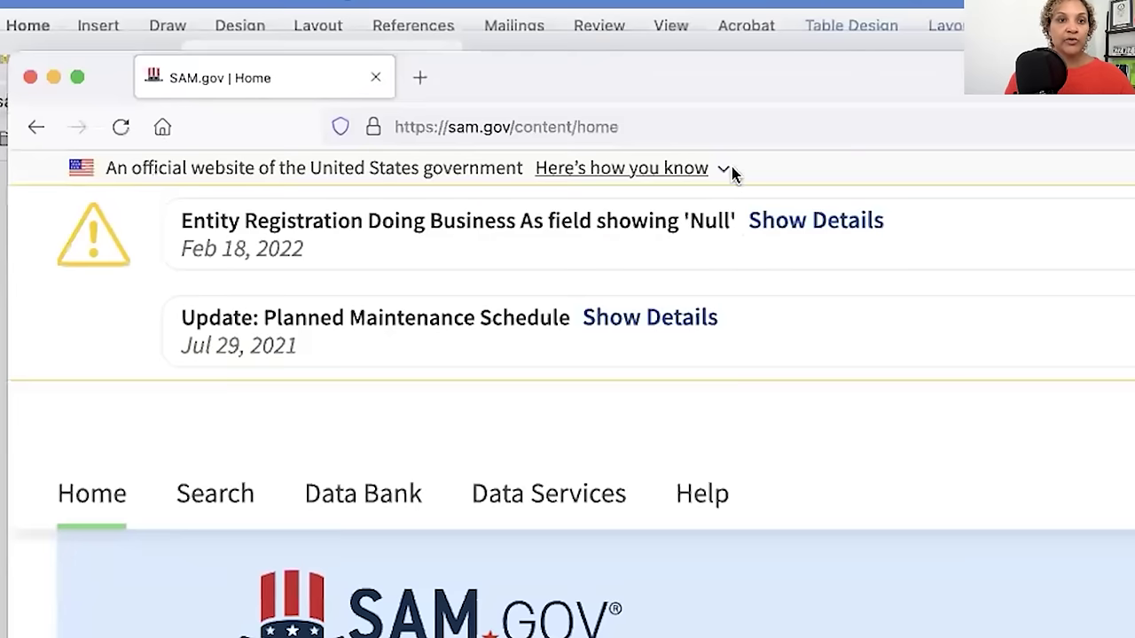
- Load the copied opportunity address in the Firefox window showing the SAM.gov home page
left_click(699, 127)
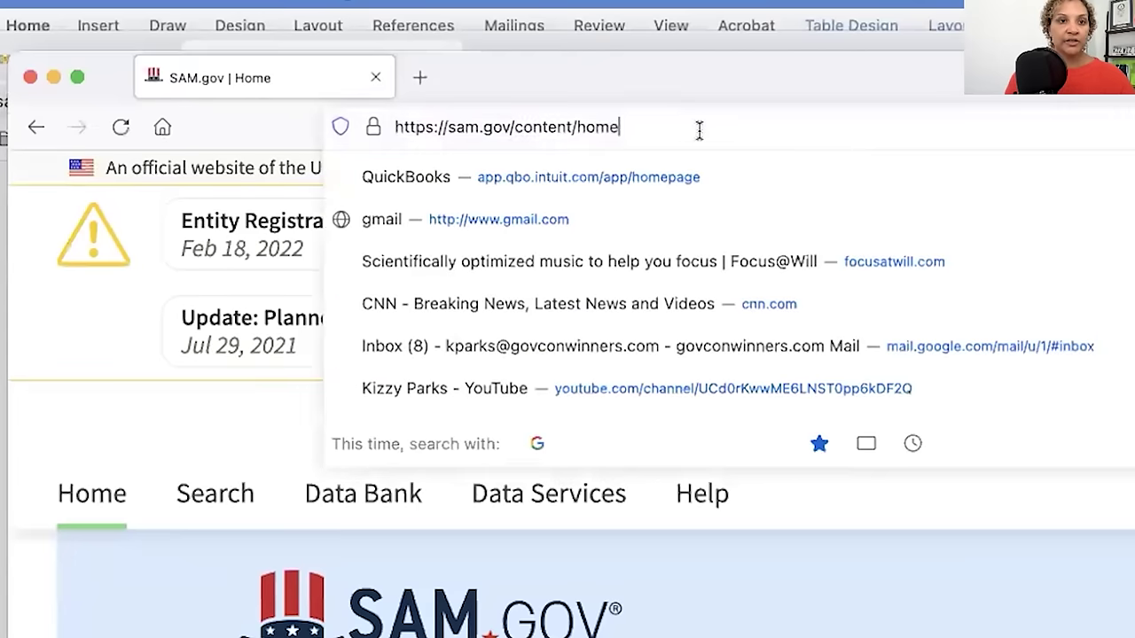
key("super+v")
key("Return")
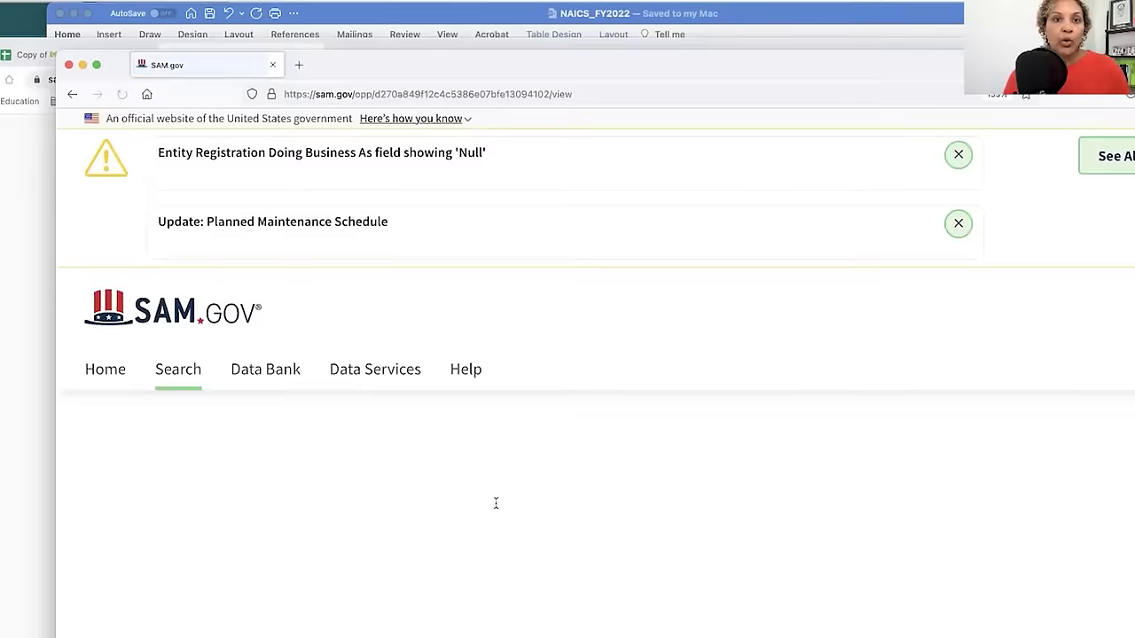
- Open the attachment "RFI State and Territory Tech Assistance - Feb 15 2022.pdf" with Adobe Acrobat
scroll(498, 509, "down", 10)
scroll(498, 512, "down", 10)
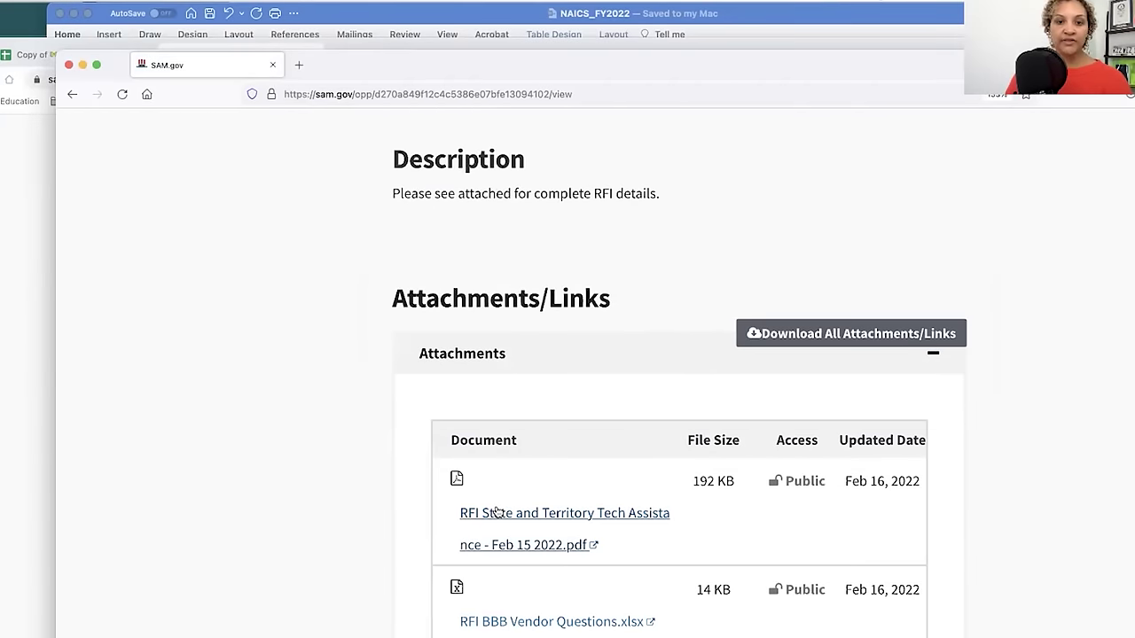
left_click(501, 276)
left_click(555, 463)
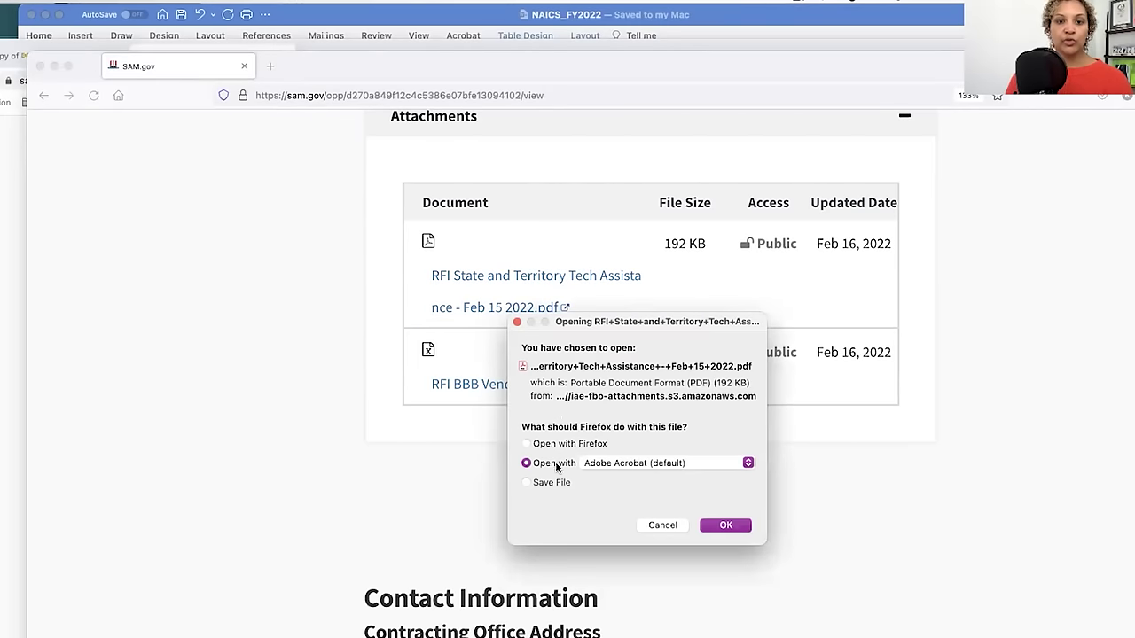
left_click(727, 525)
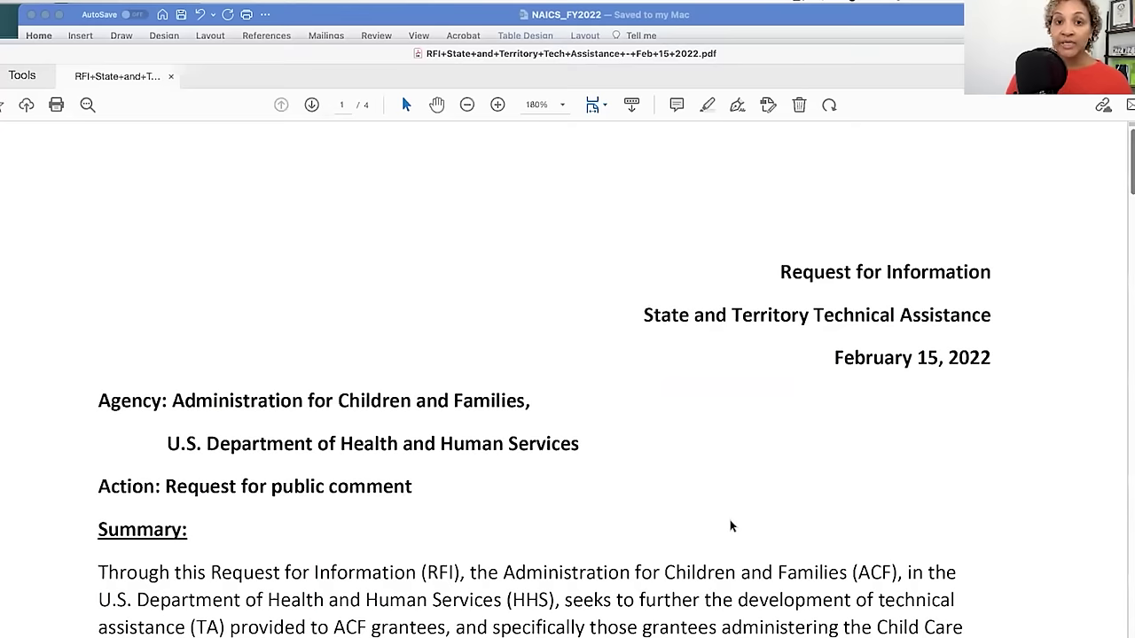
- Read the Summary and 1.0 Background sections of the RFI document
scroll(437, 585, "down", 5)
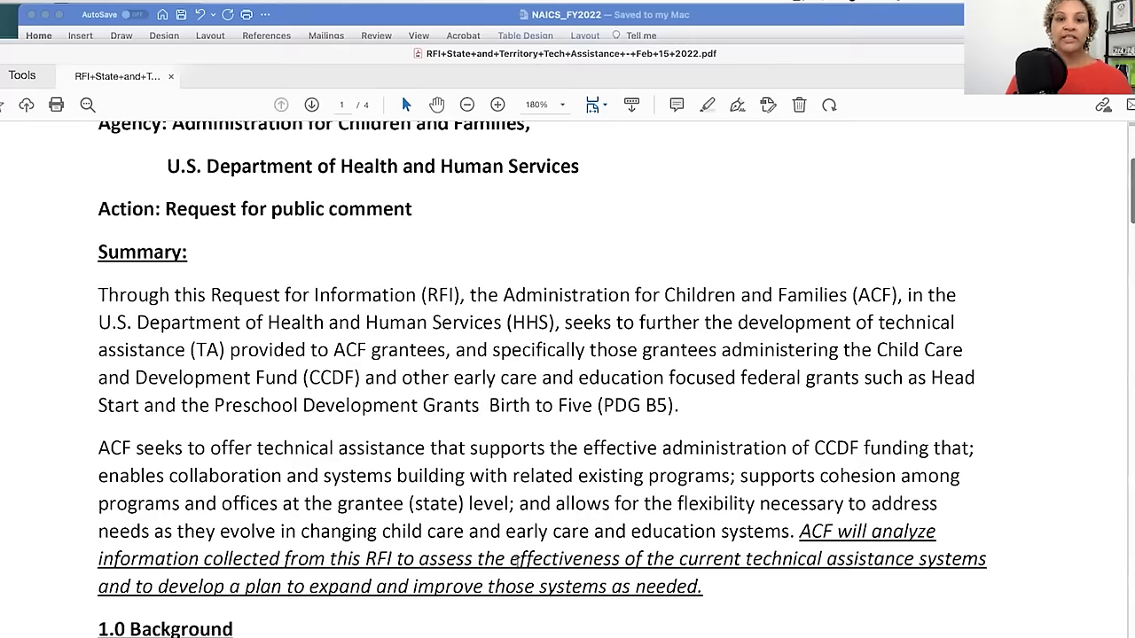
left_click_drag(786, 55, 787, 32)
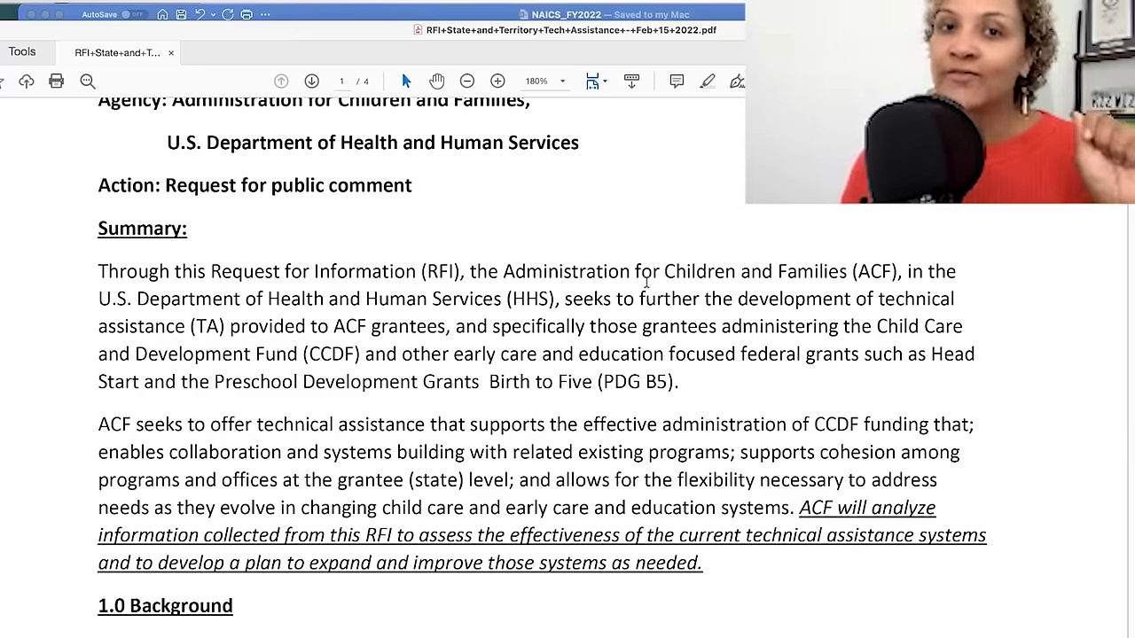
scroll(706, 379, "down", 1)
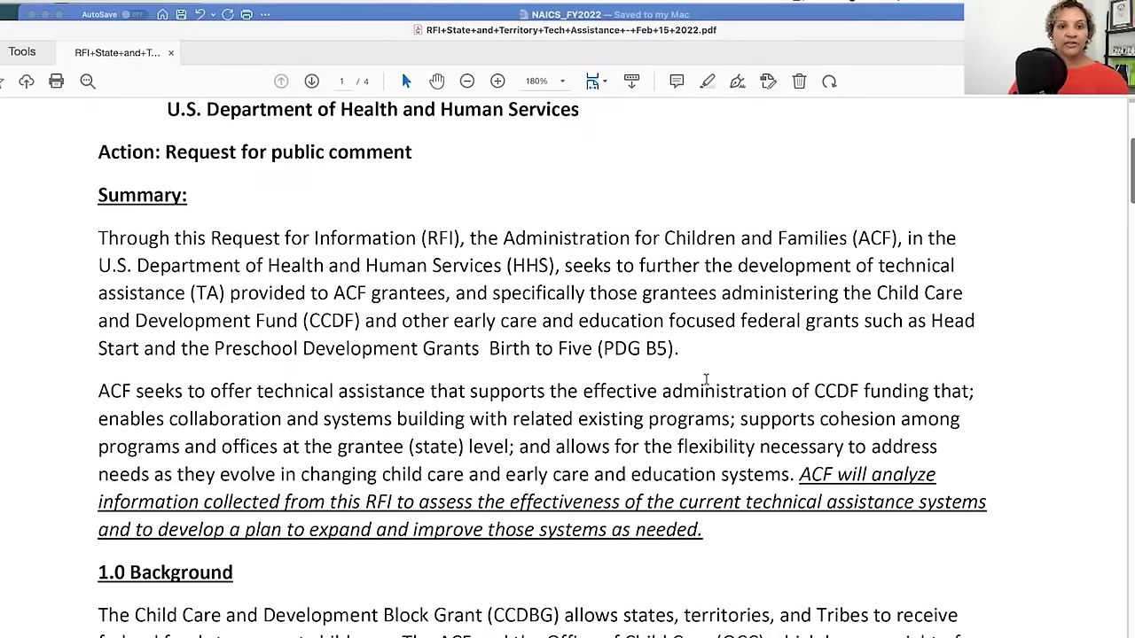
scroll(301, 606, "down", 1)
scroll(434, 537, "down", 10)
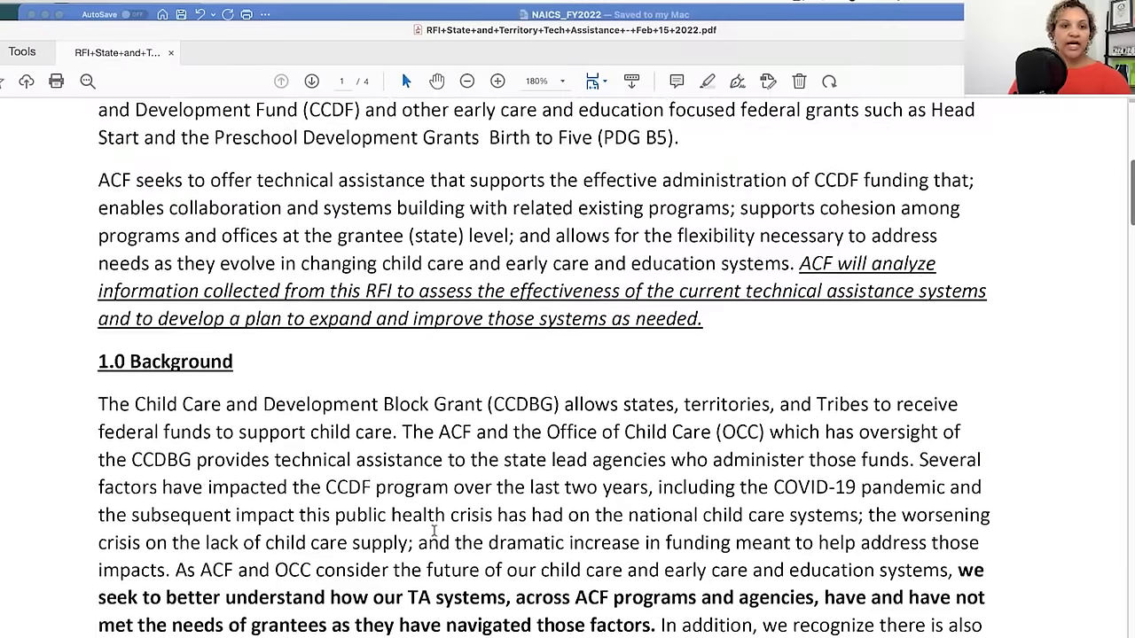
scroll(435, 536, "down", 5)
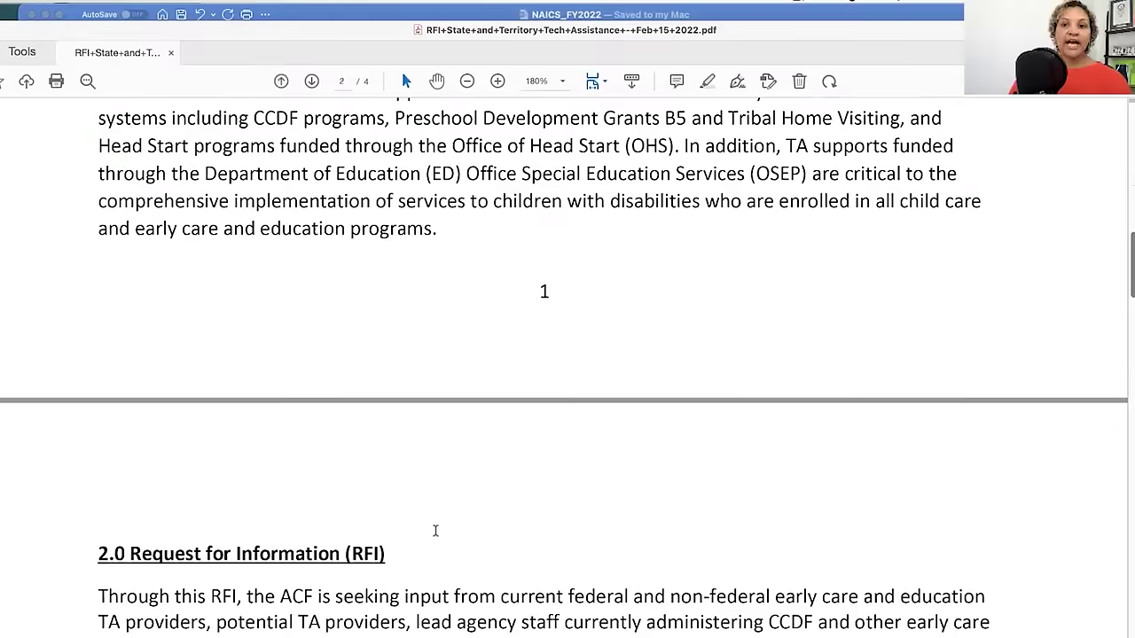
- Read section 2.0 Request for Information, marking the passage about which questions respondents have to address
scroll(435, 530, "down", 5)
scroll(434, 531, "down", 4)
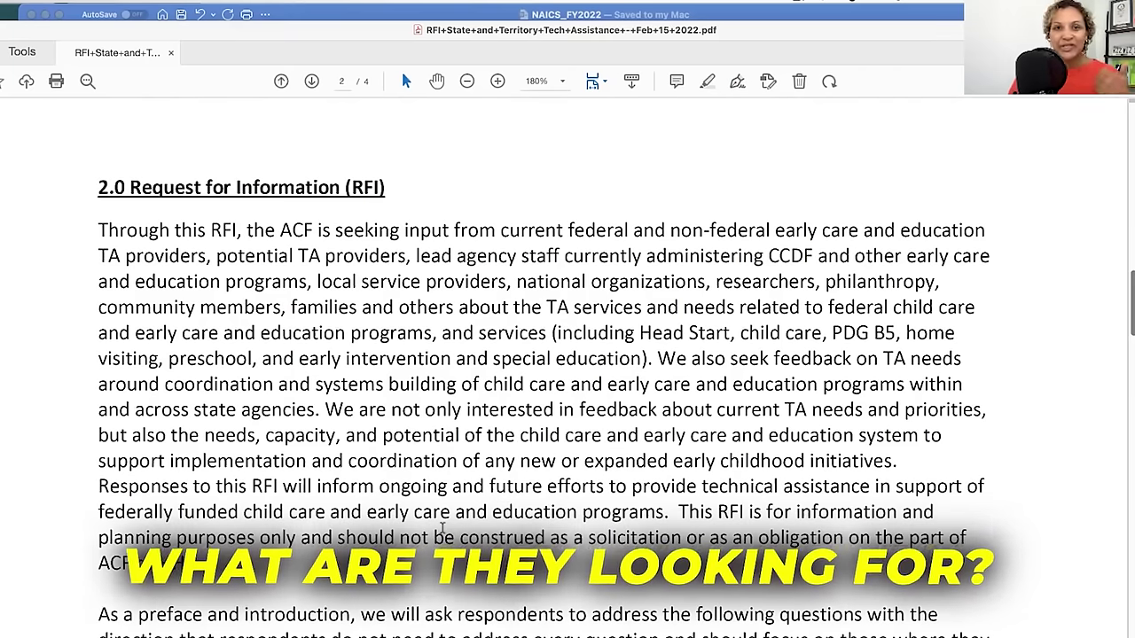
scroll(437, 529, "down", 2)
scroll(438, 528, "down", 4)
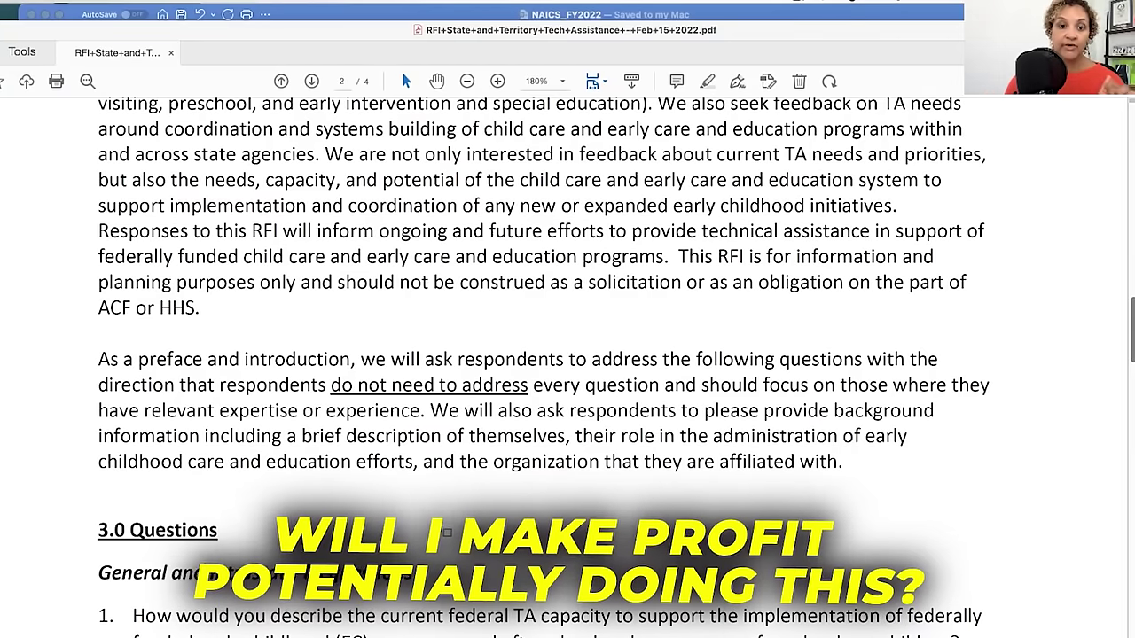
scroll(439, 564, "down", 1)
scroll(443, 555, "up", 10)
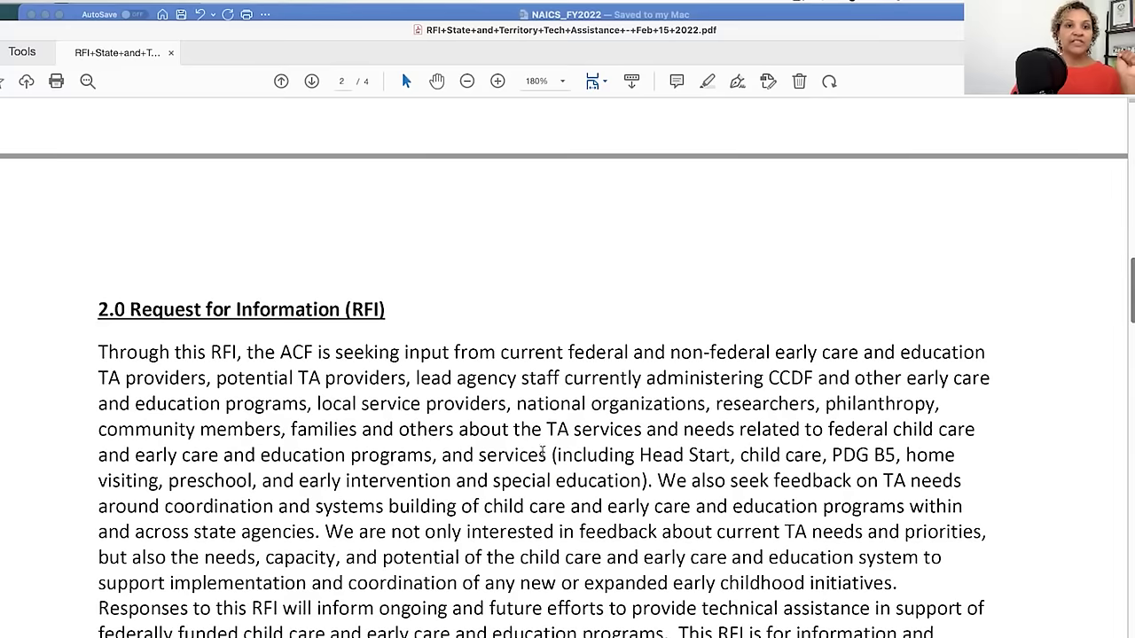
scroll(529, 533, "down", 10)
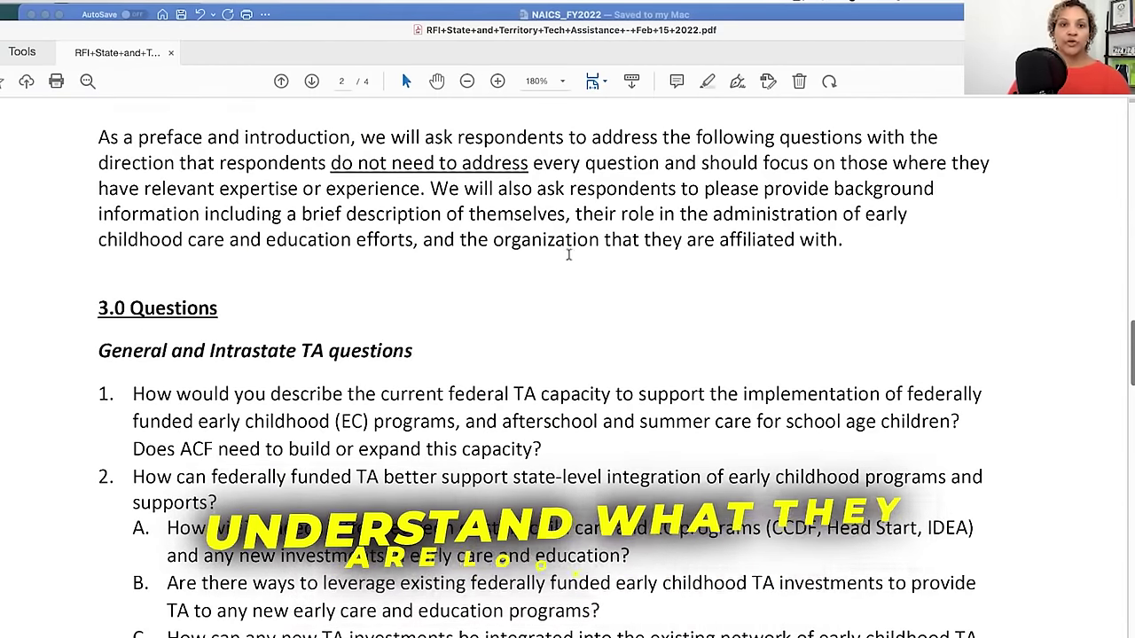
left_click_drag(425, 138, 572, 161)
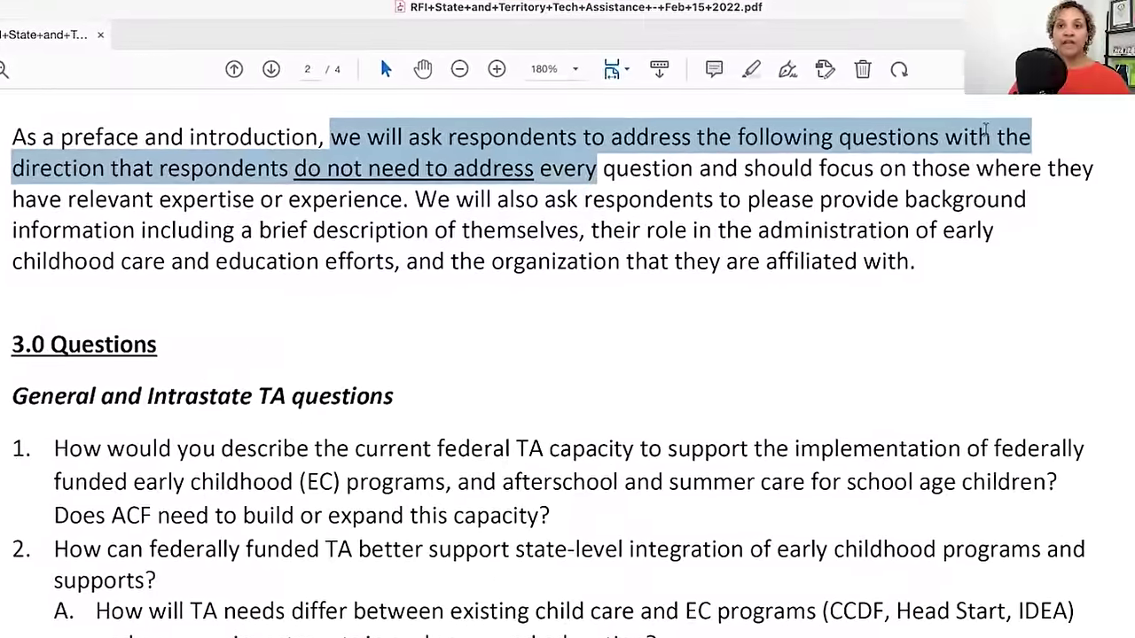
left_click(984, 132)
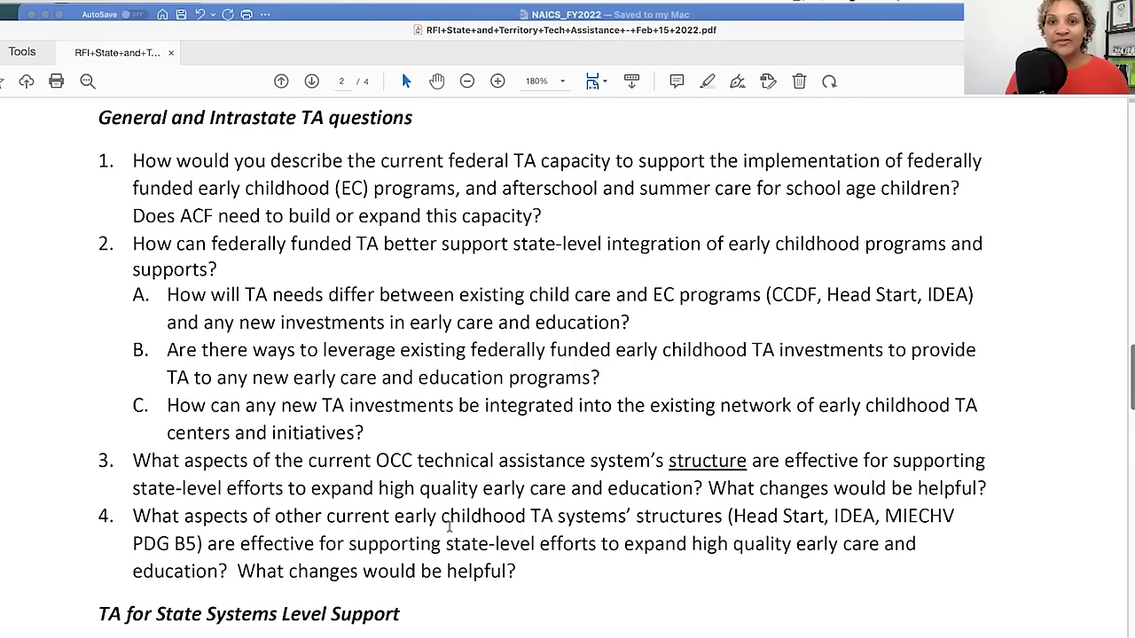
- Examine the 3.0 Questions section from the general TA questions through the program-level ones, marking question 2 and its sub-questions
scroll(448, 530, "up", 1)
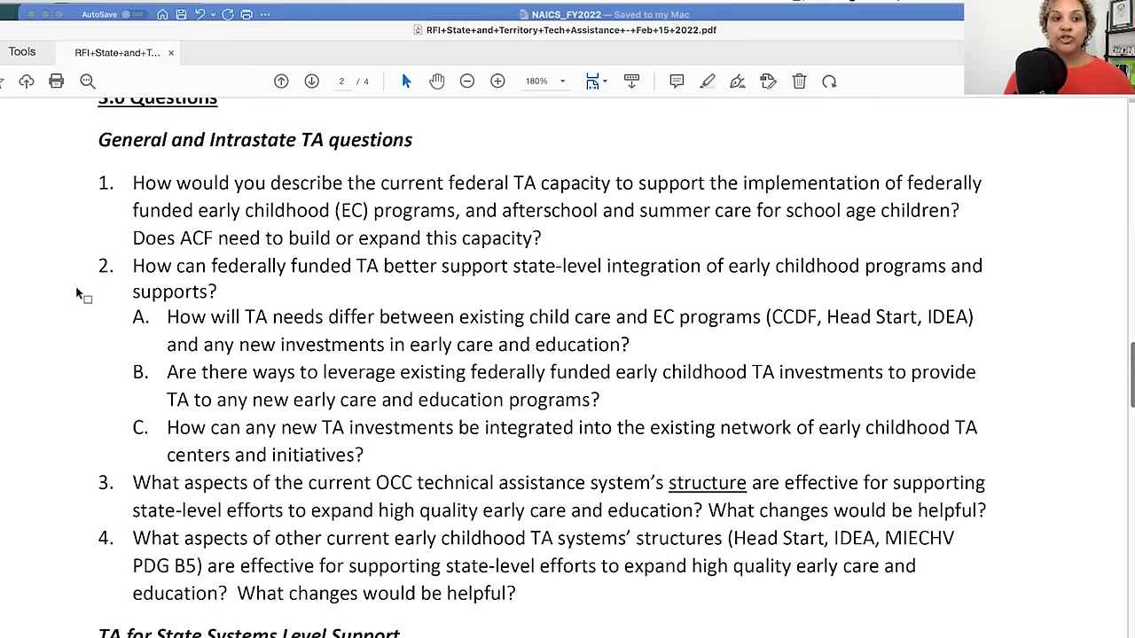
left_click_drag(103, 266, 454, 429)
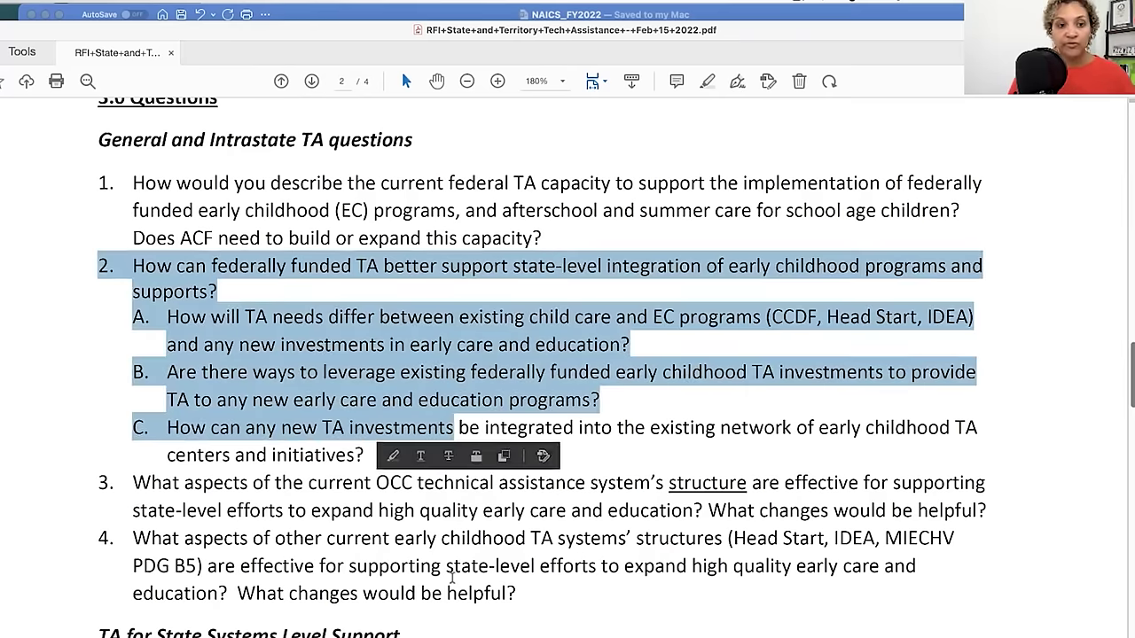
scroll(450, 577, "down", 8)
scroll(448, 581, "down", 10)
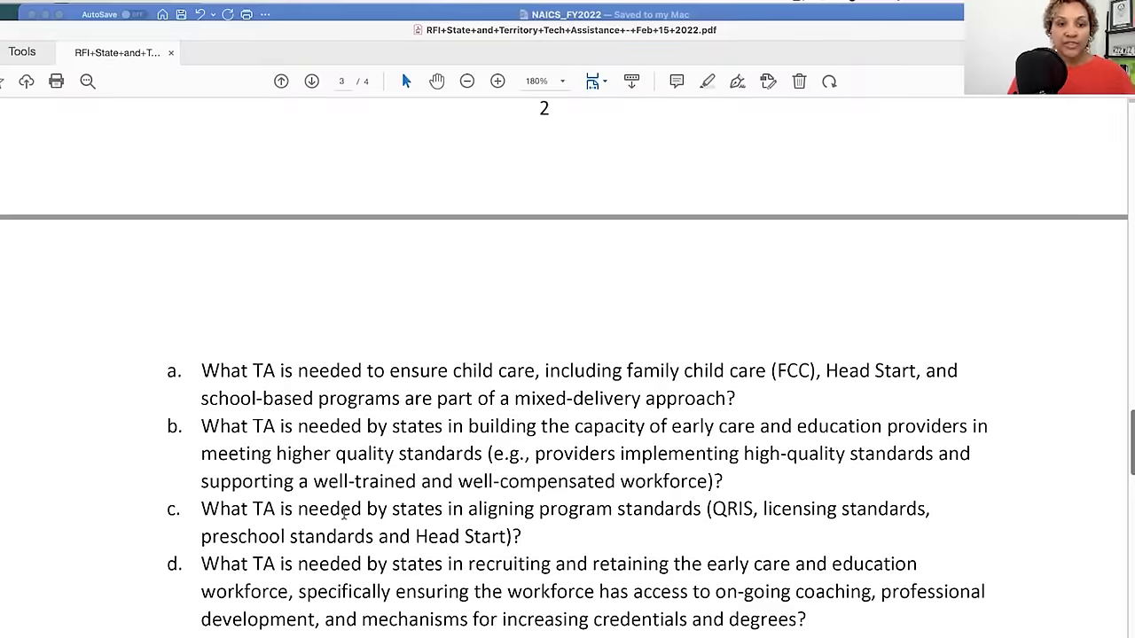
scroll(344, 519, "down", 15)
scroll(352, 524, "down", 15)
scroll(355, 519, "up", 4)
scroll(355, 519, "up", 10)
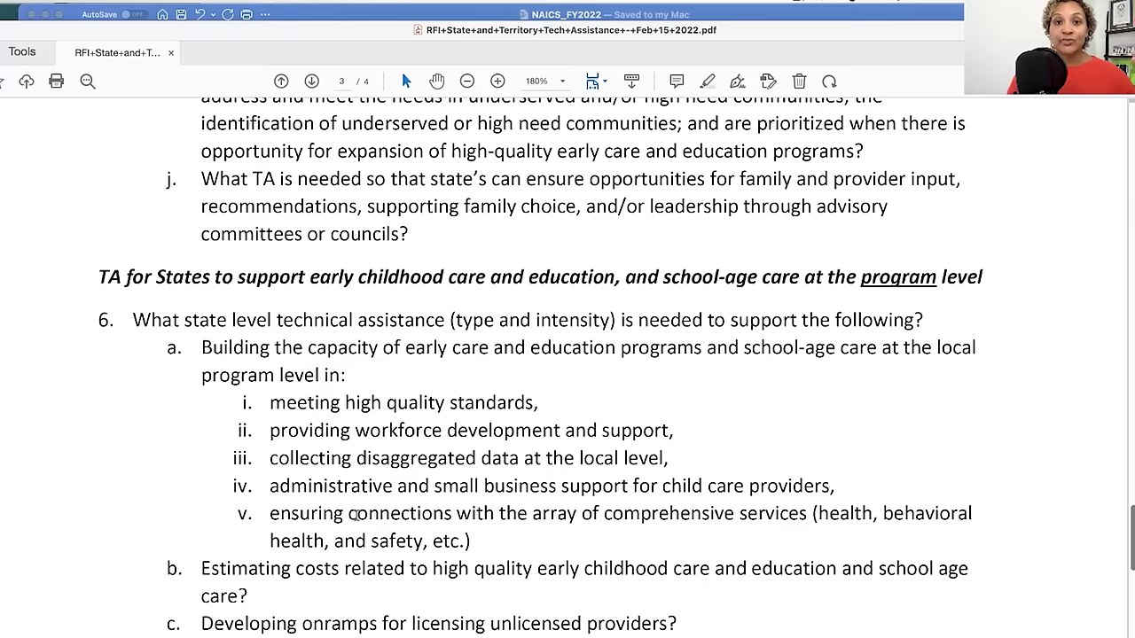
scroll(355, 515, "up", 12)
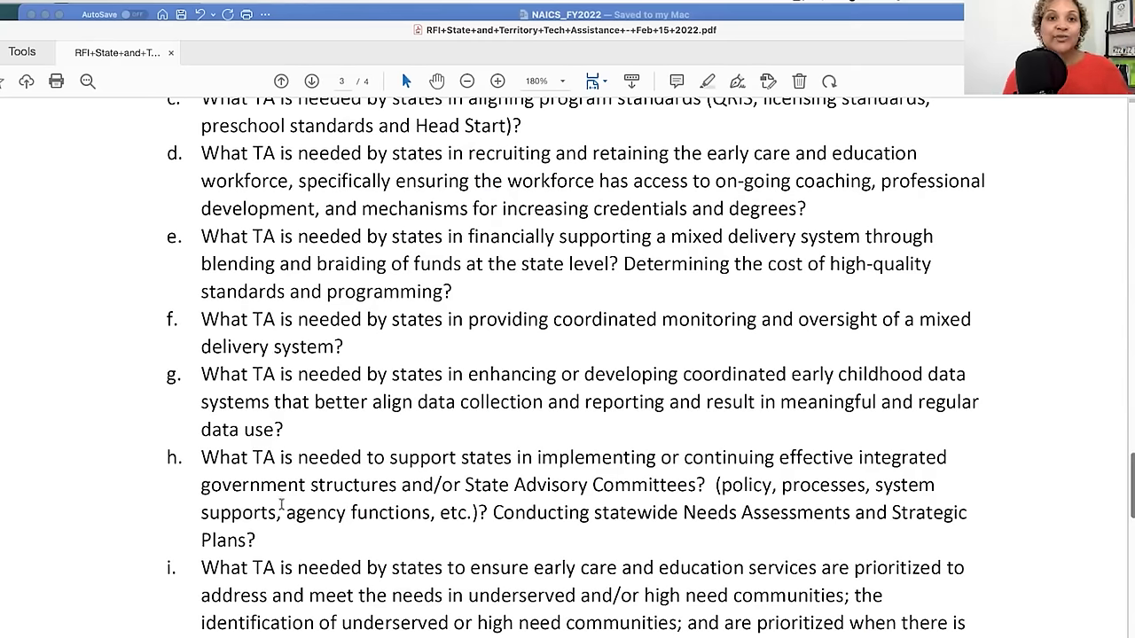
scroll(281, 505, "up", 1)
scroll(281, 505, "up", 5)
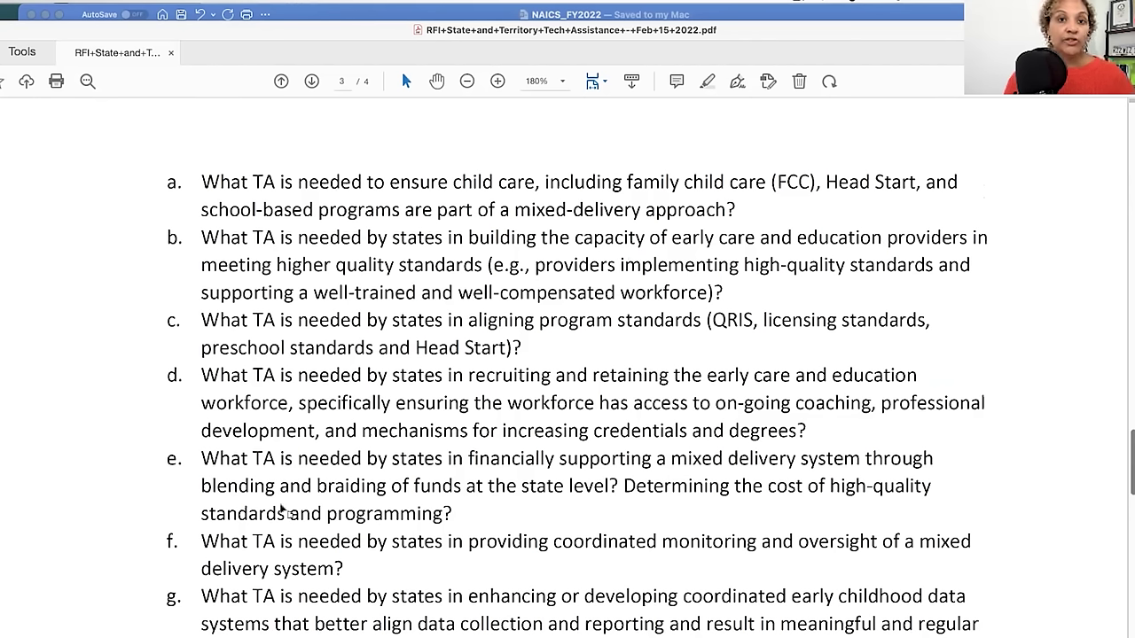
scroll(281, 507, "up", 15)
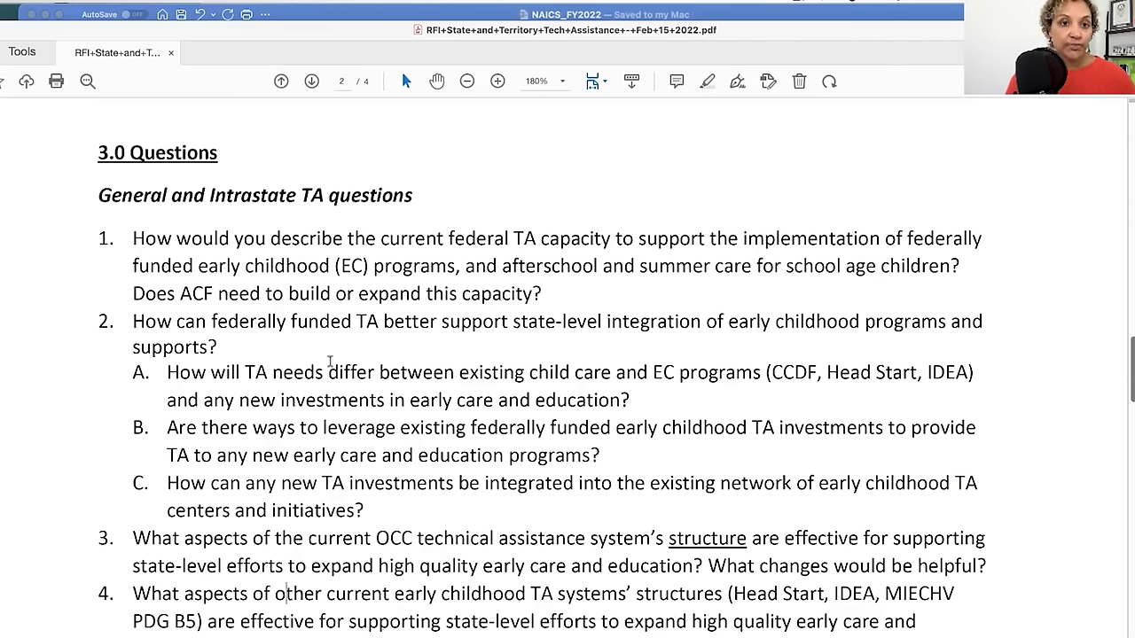
- Look over the Contractor Specific Questions on the last page, and return to 3.0 Questions to mark part of question 1
scroll(348, 401, "down", 20)
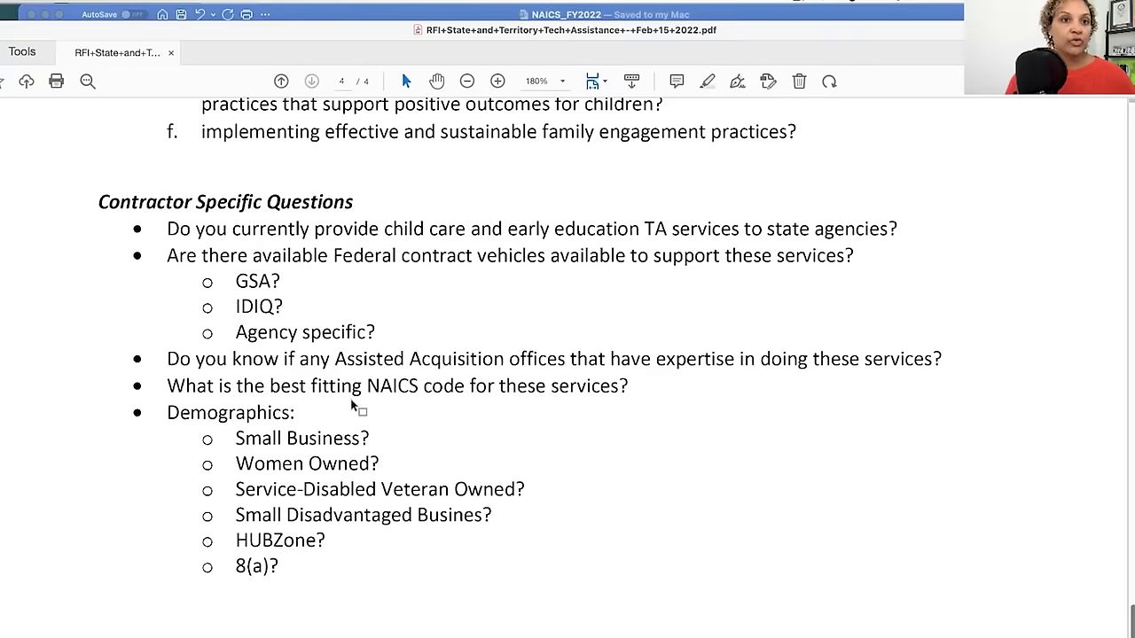
scroll(355, 407, "down", 2)
scroll(378, 448, "up", 5)
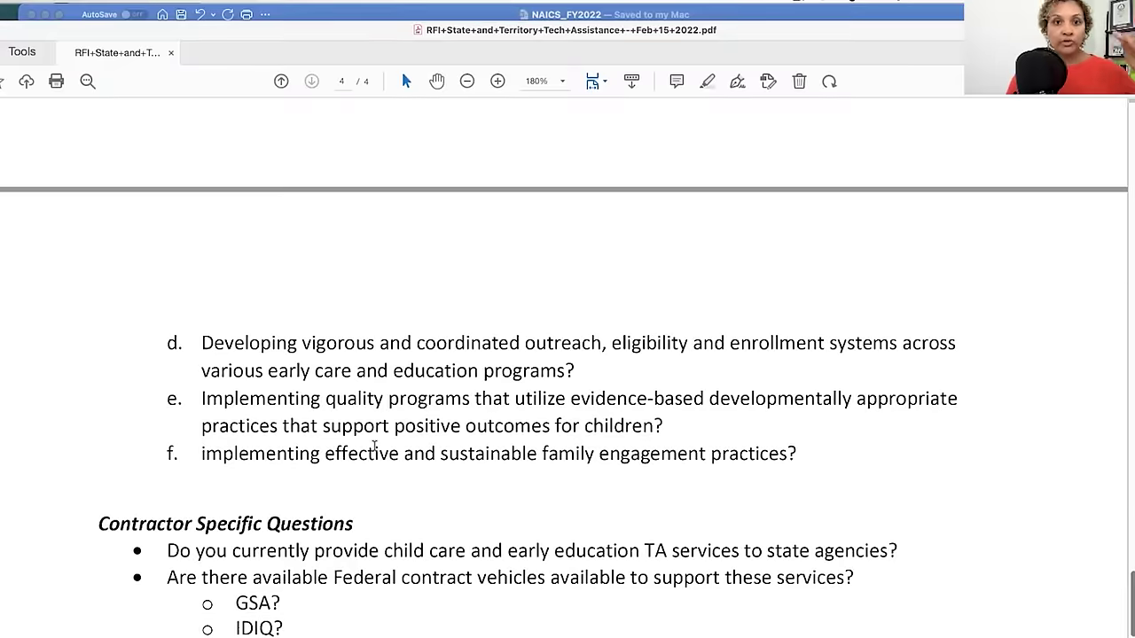
scroll(374, 446, "up", 2)
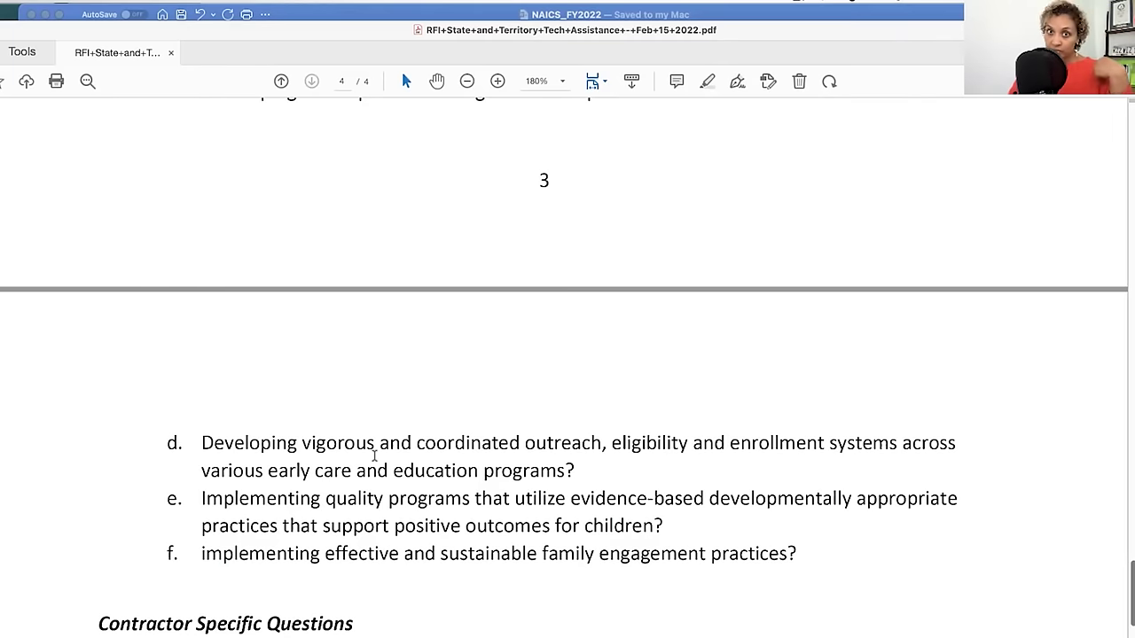
scroll(373, 452, "up", 20)
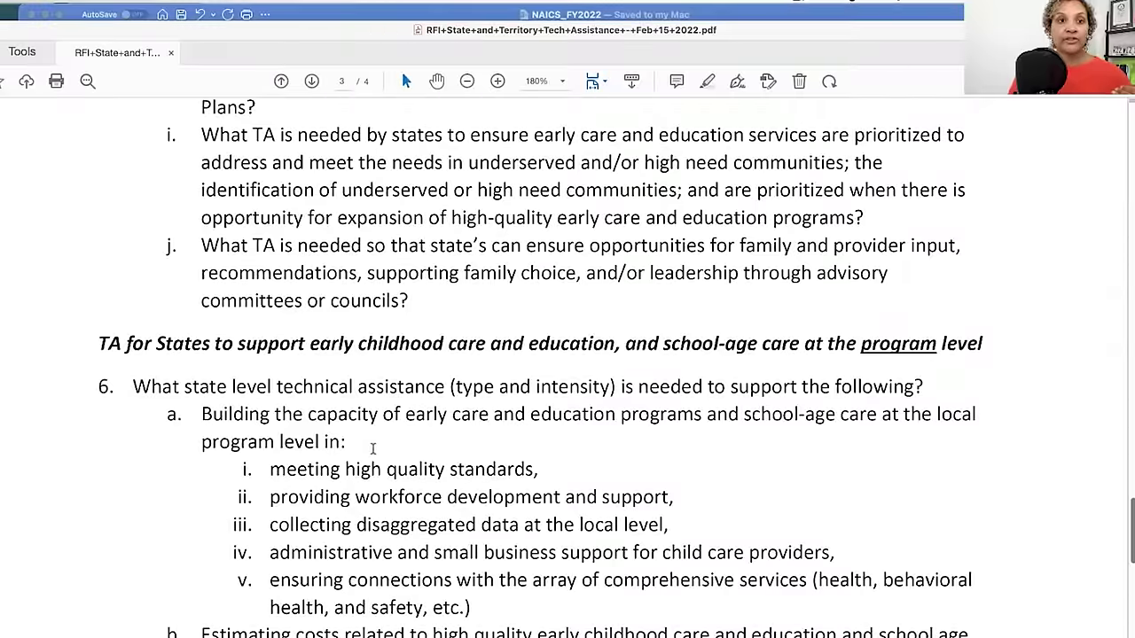
scroll(372, 448, "up", 15)
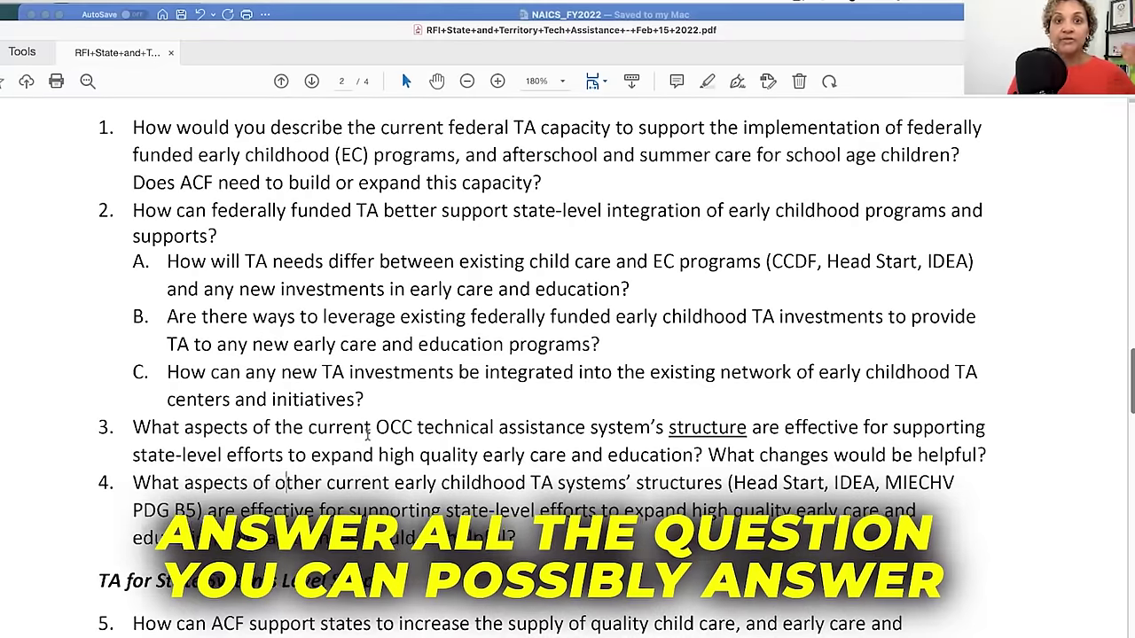
scroll(368, 432, "up", 2)
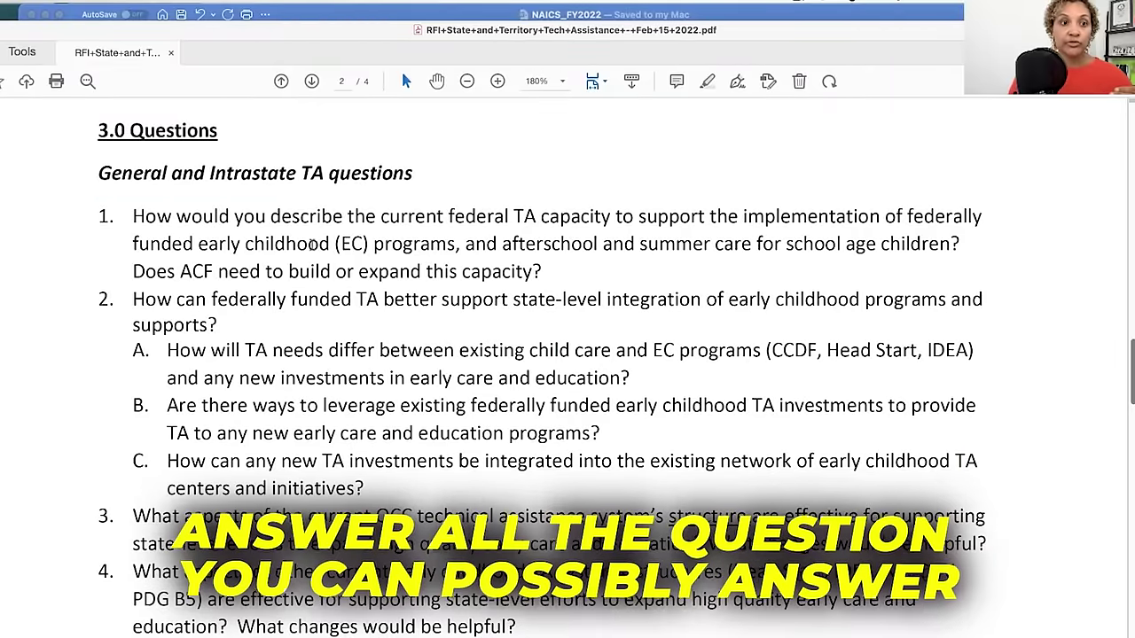
left_click_drag(502, 245, 134, 253)
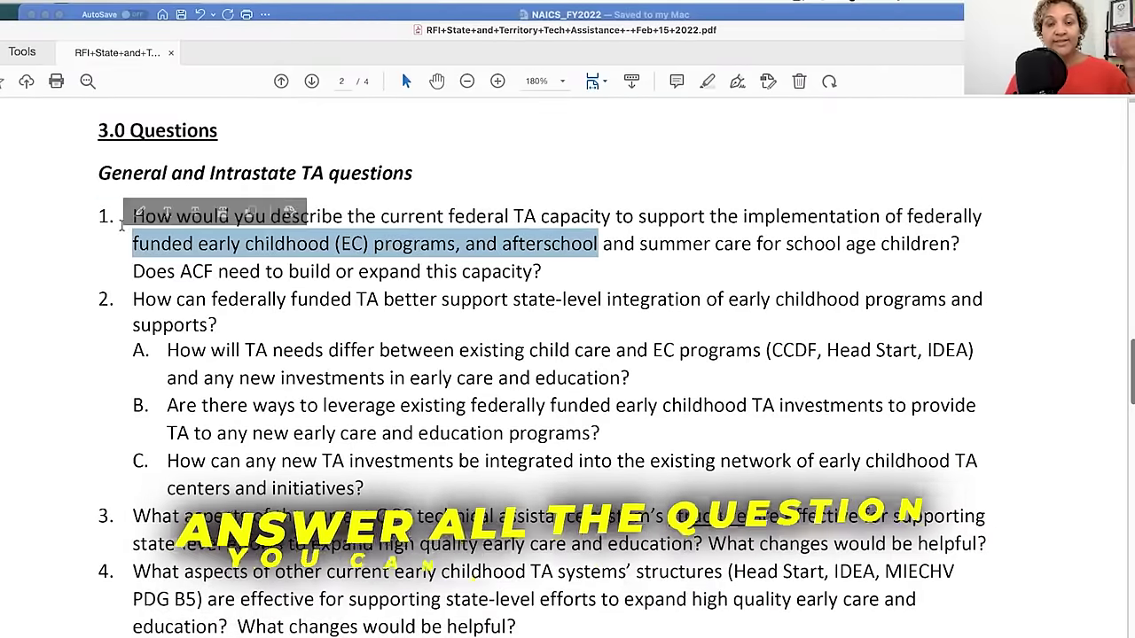
- Review the Contractor Specific Questions, marking the ones on acquisition offices, NAICS code and business demographics
scroll(140, 266, "down", 10)
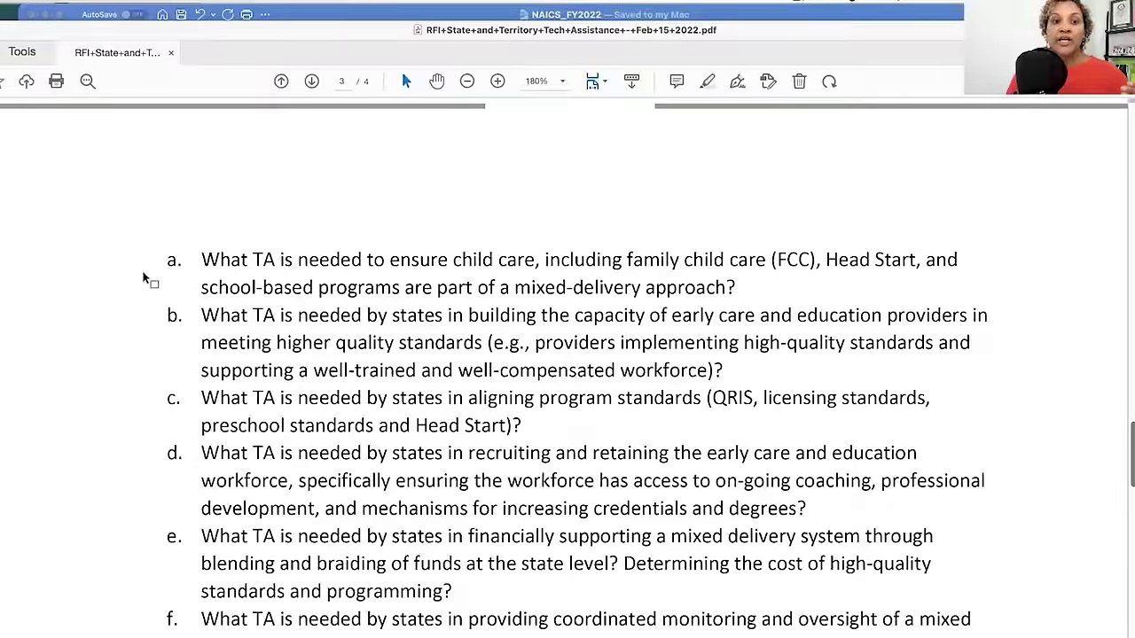
scroll(392, 383, "down", 15)
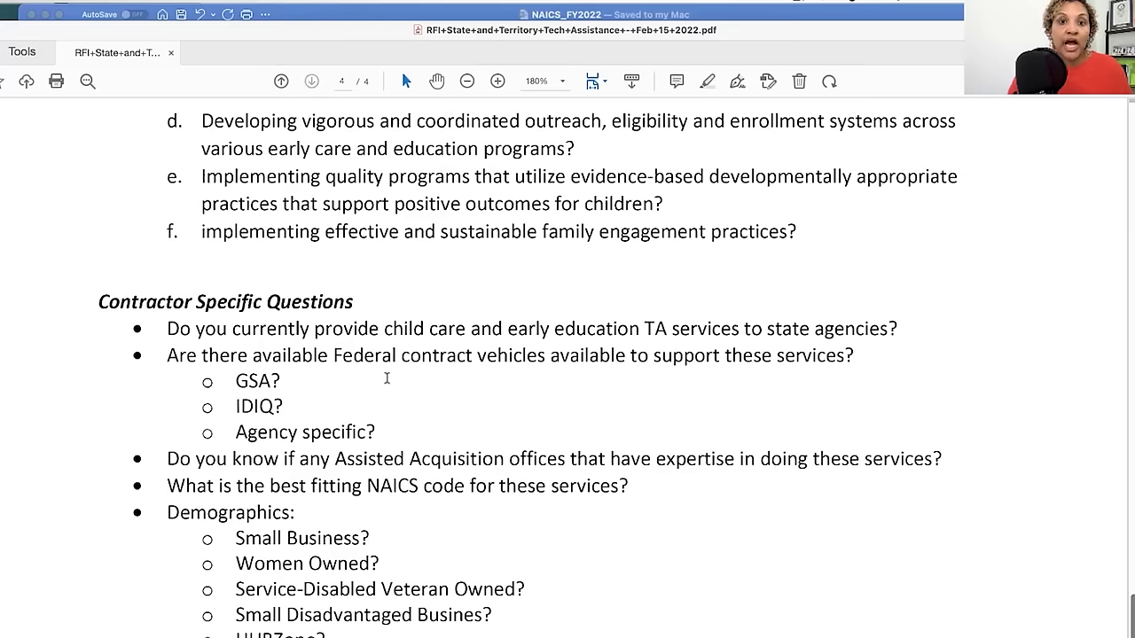
scroll(389, 382, "down", 2)
left_click_drag(299, 624, 162, 266)
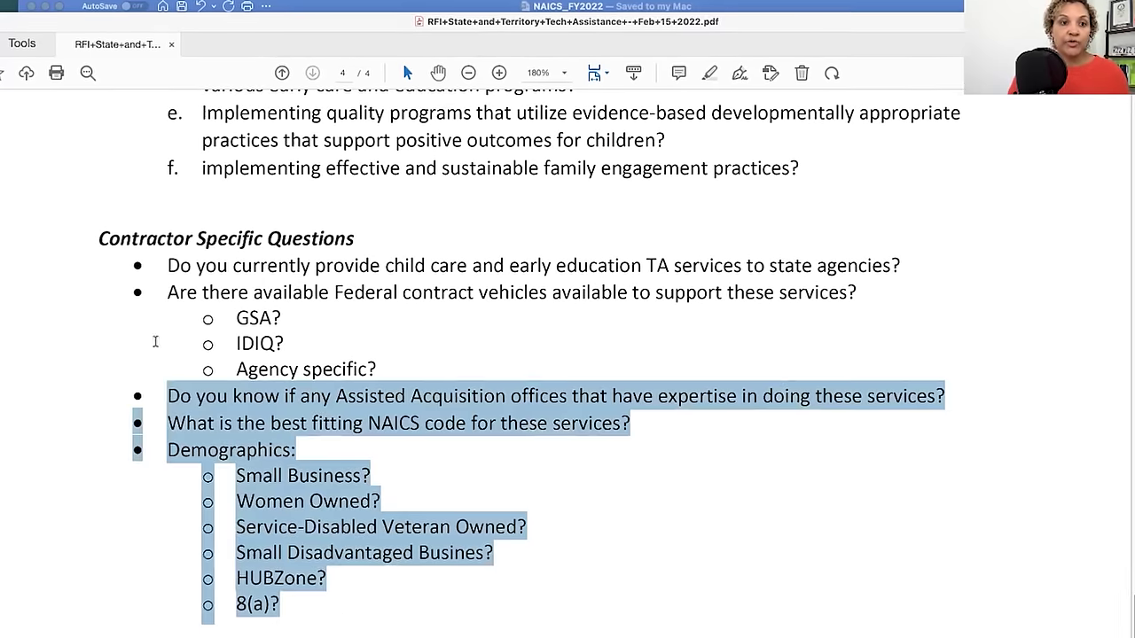
left_click(529, 292)
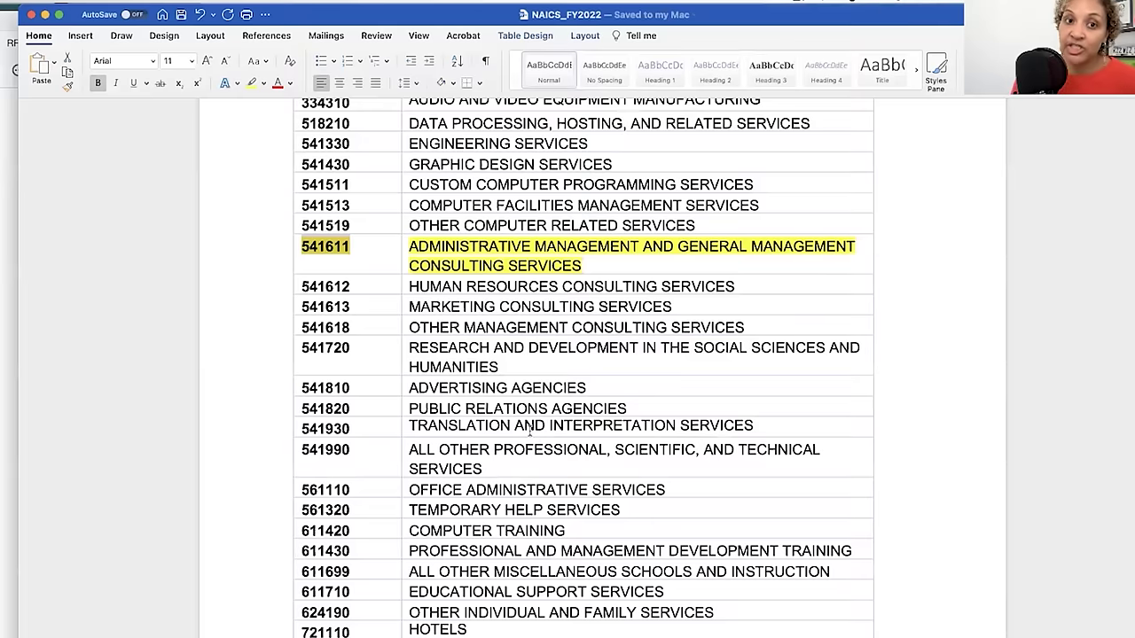
- Check the NAICS_FY2022 document in Word for codes related to 541611
scroll(529, 429, "up", 4)
scroll(530, 429, "down", 6)
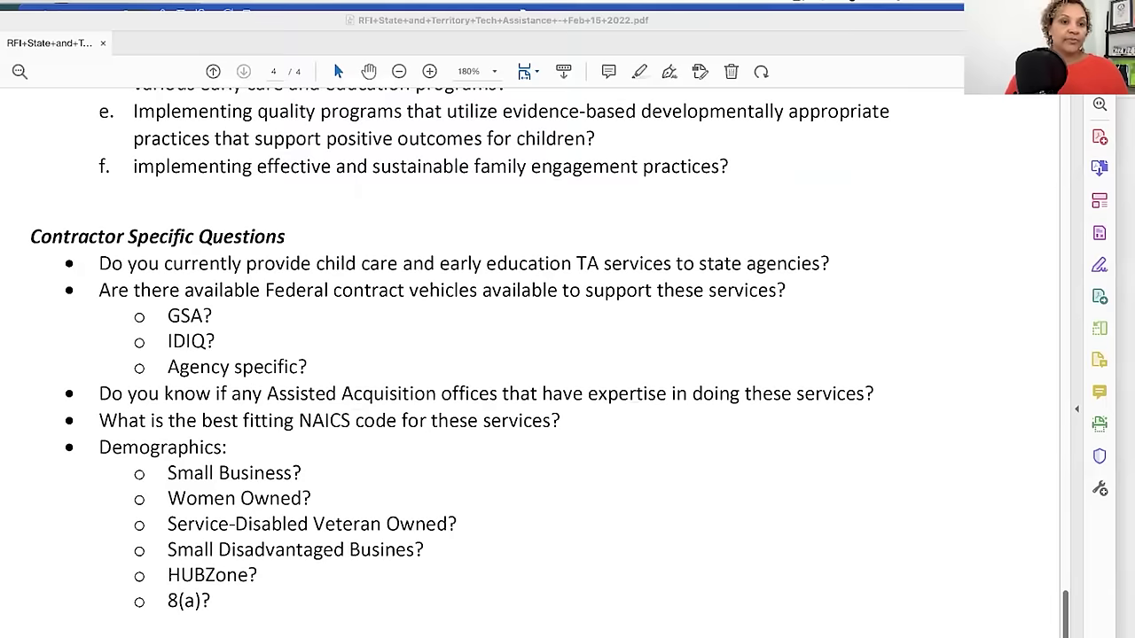
- Return to the first page of the State and Territory Technical Assistance RFI and review its Summary and 1.0 Background sections
scroll(337, 529, "down", 5)
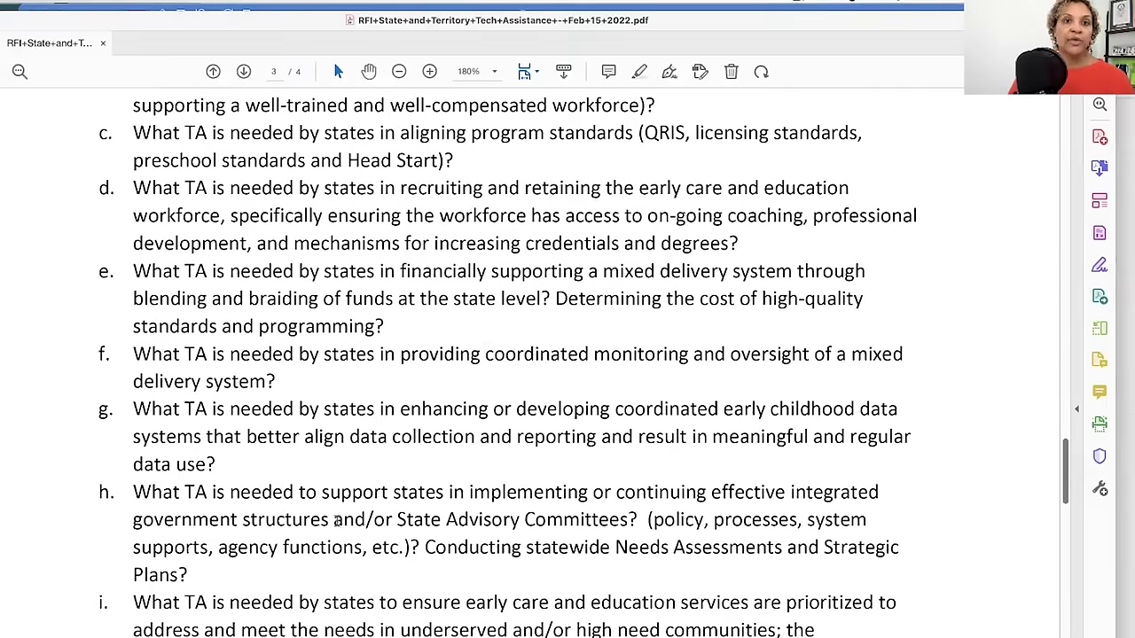
key("Home")
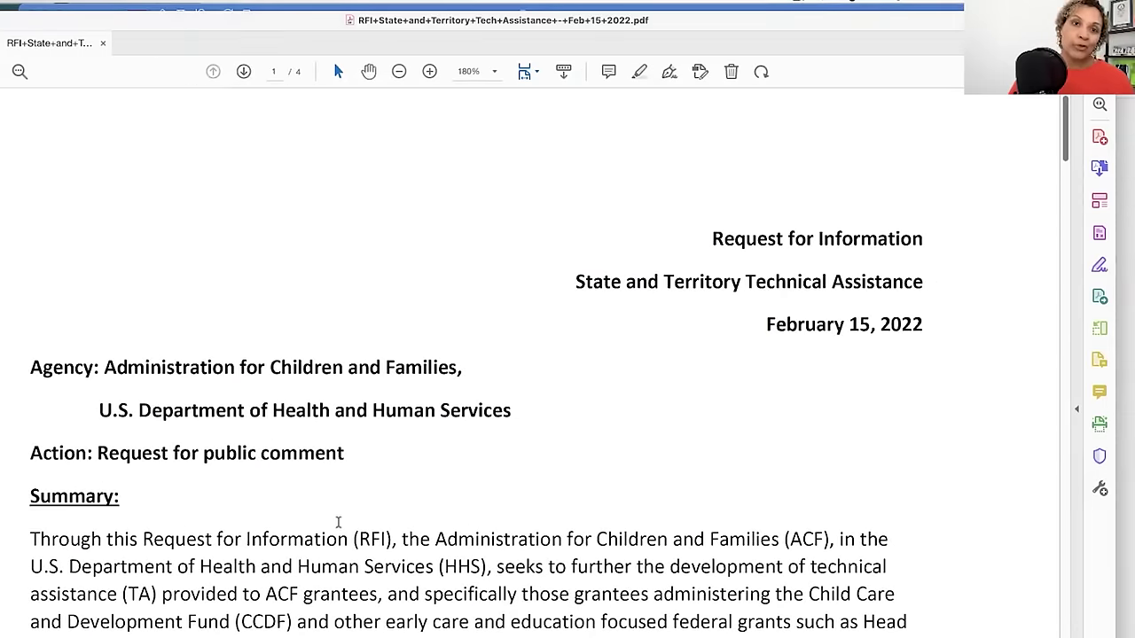
scroll(337, 519, "down", 1)
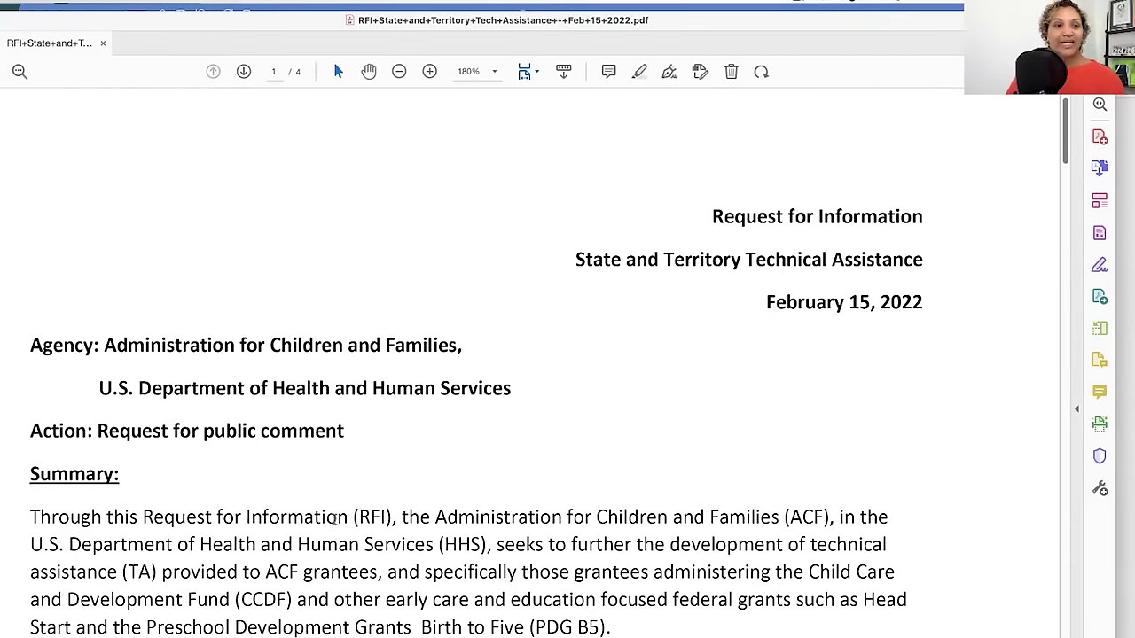
scroll(322, 449, "down", 10)
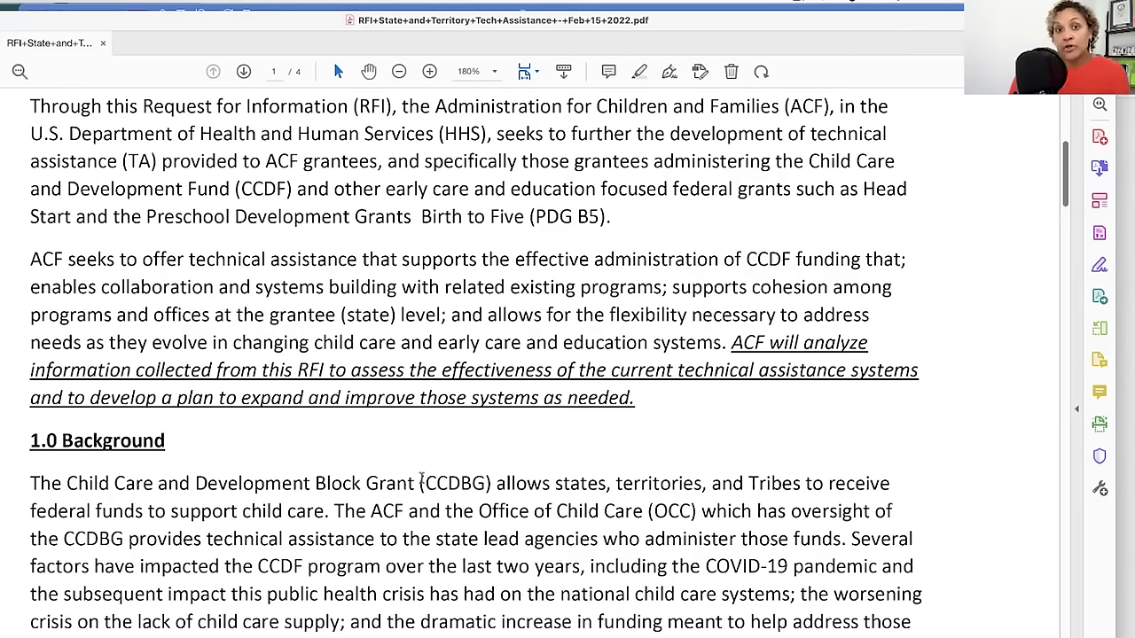
scroll(454, 476, "down", 1)
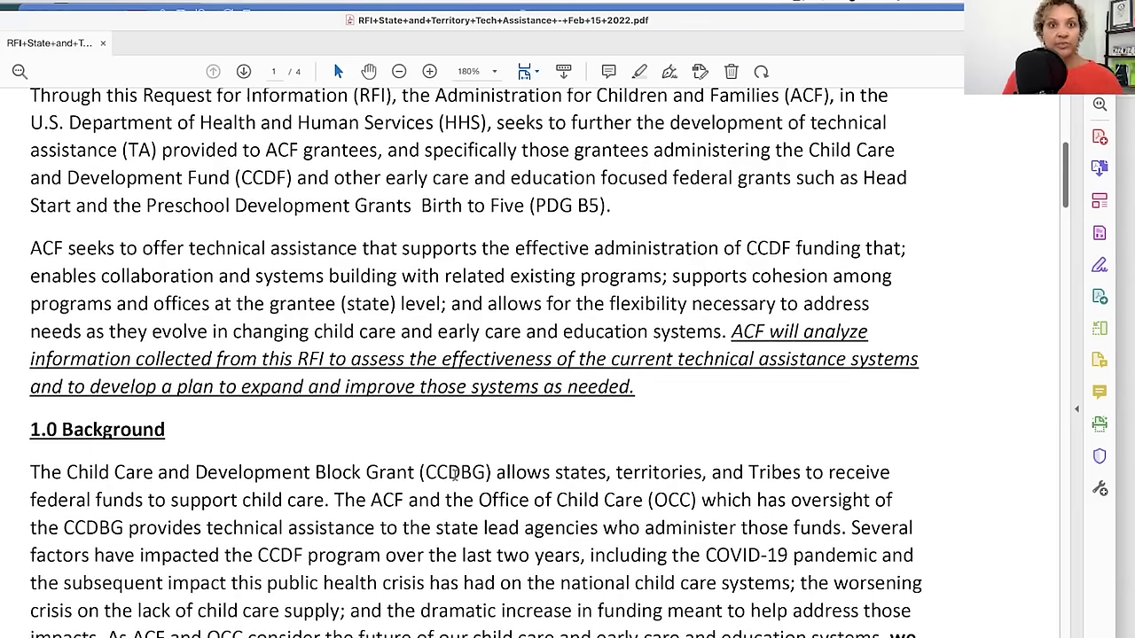
scroll(454, 476, "down", 10)
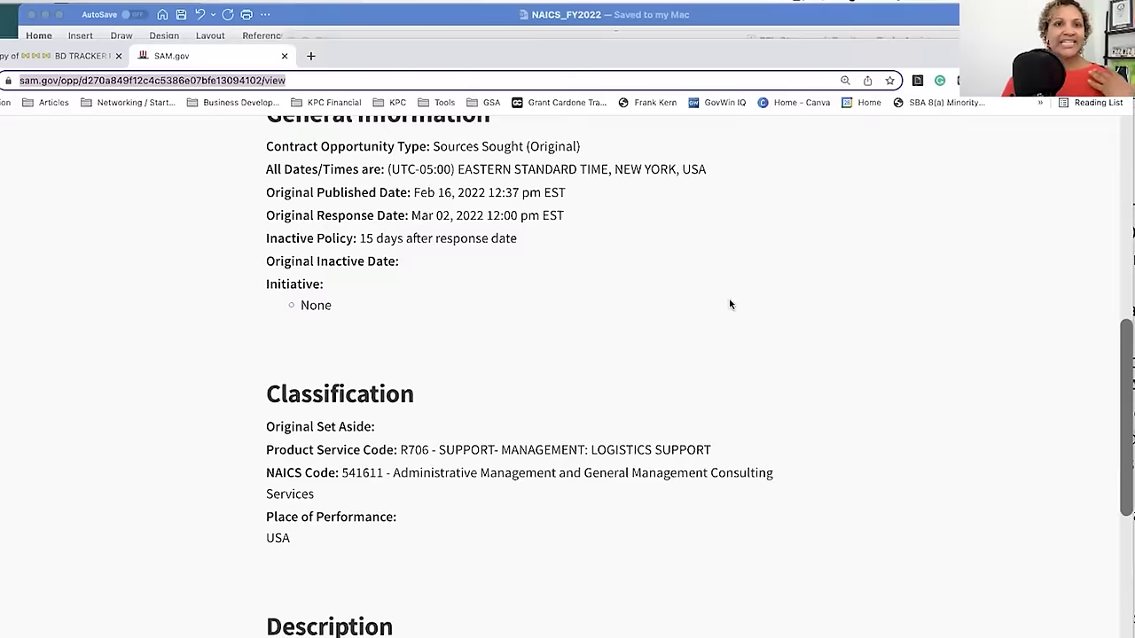
- Switch to the RFI's SAM.gov notice and review its general information, classification, description, points of contact and history
scroll(704, 392, "up", 4)
scroll(606, 392, "down", 5)
scroll(608, 398, "up", 15)
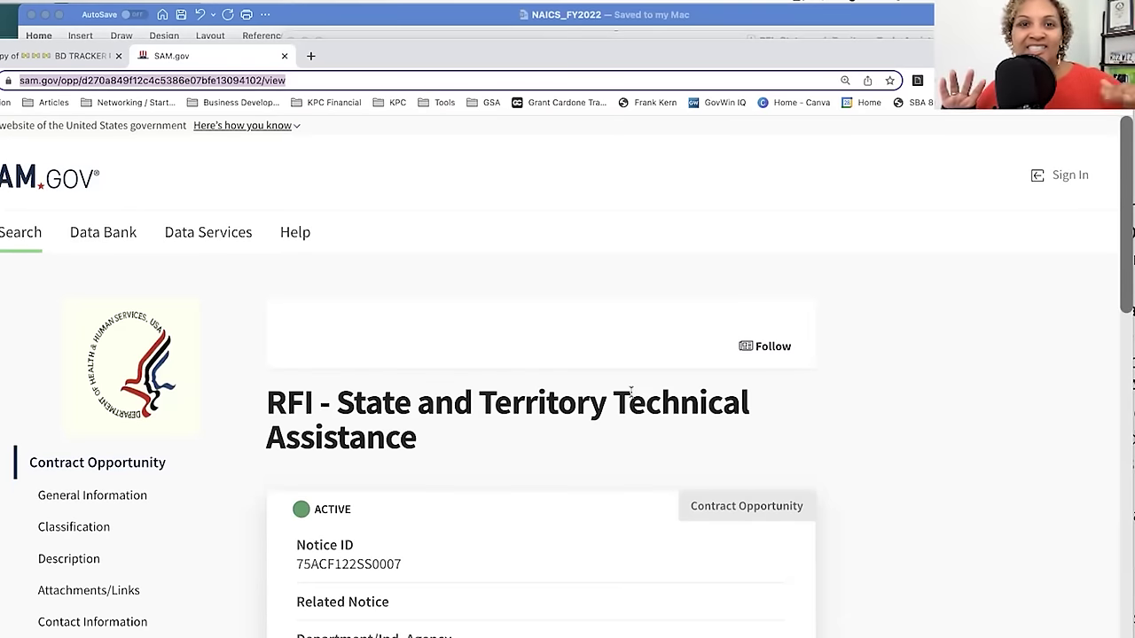
scroll(628, 397, "down", 10)
scroll(576, 390, "down", 5)
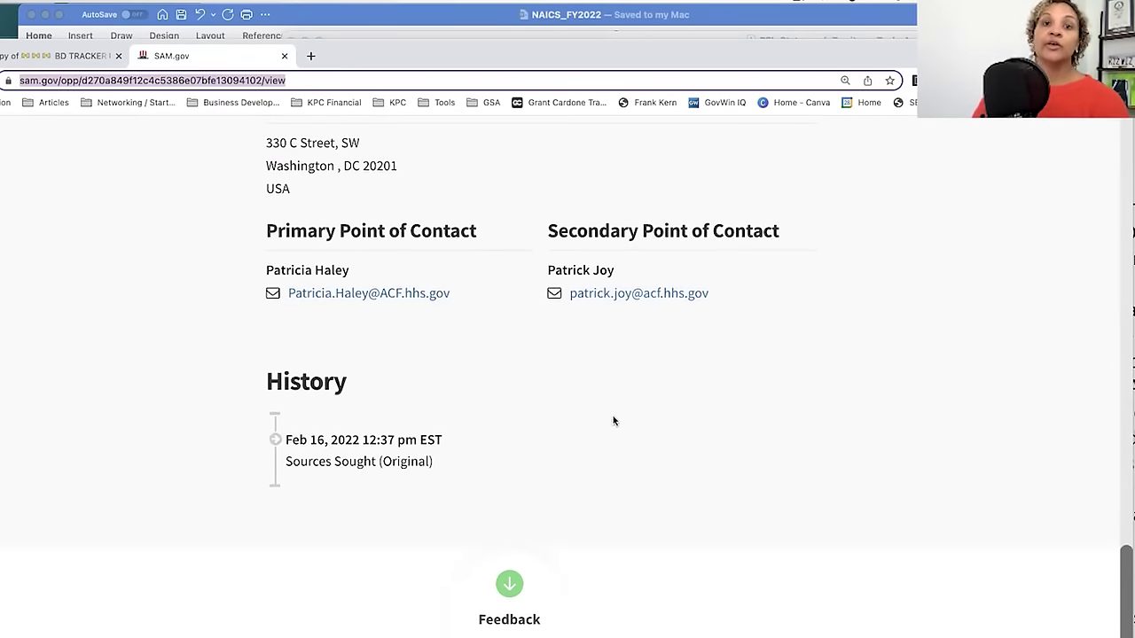
scroll(757, 471, "up", 15)
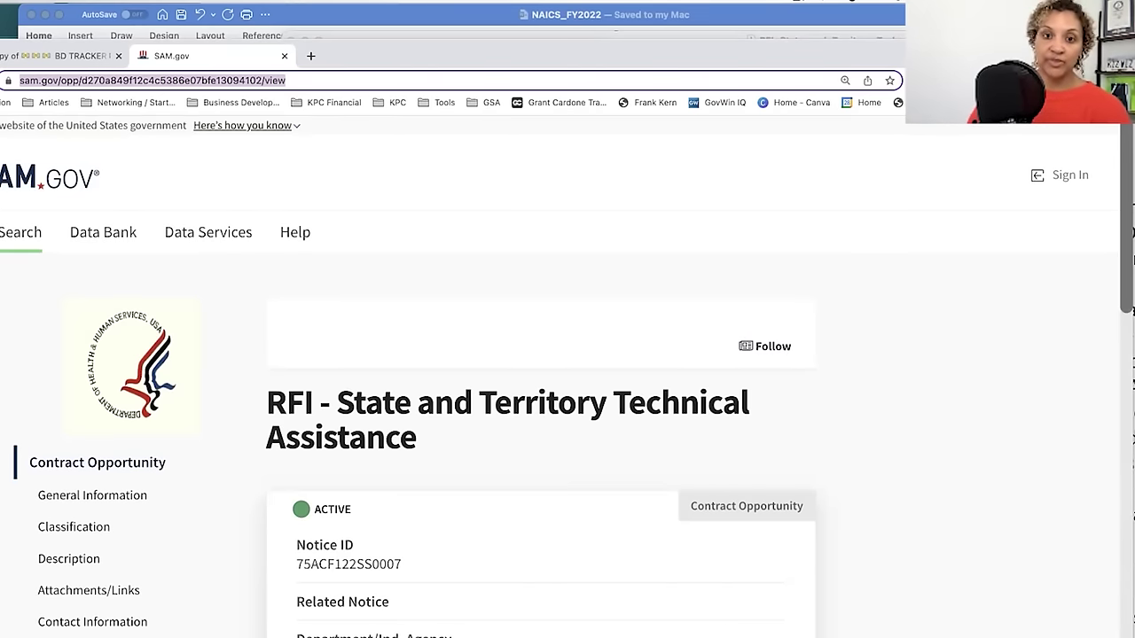
scroll(541, 381, "down", 5)
scroll(586, 444, "down", 5)
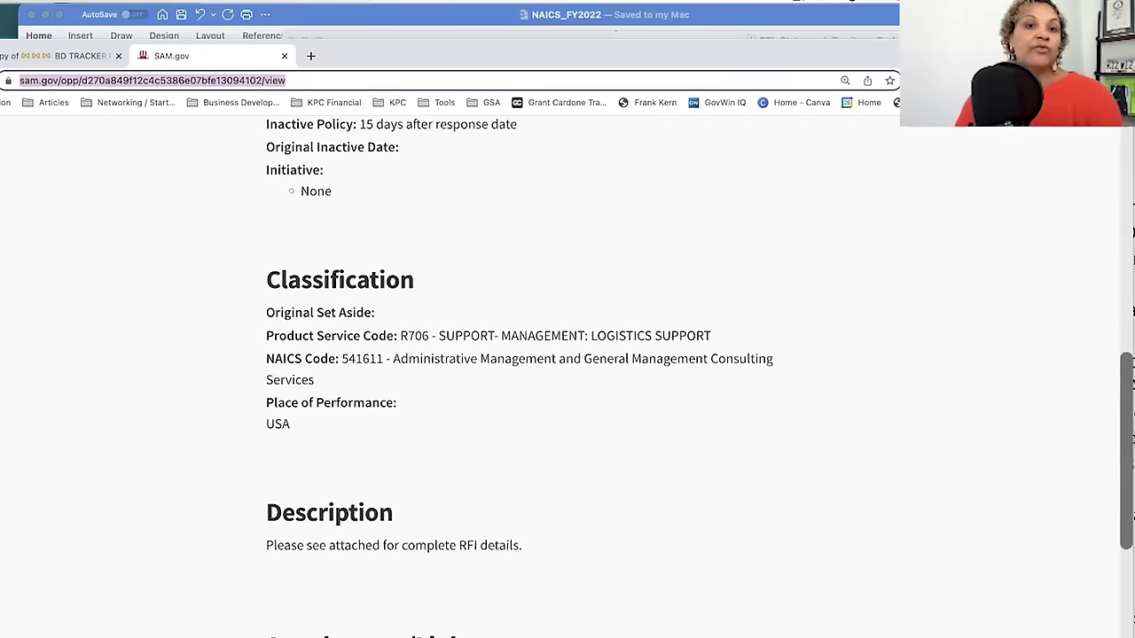
- Read section 2.0 Request for Information in the RFI PDF, and return to the SAM.gov notice to check its contacts and history
left_click(1100, 266)
double_click(866, 53)
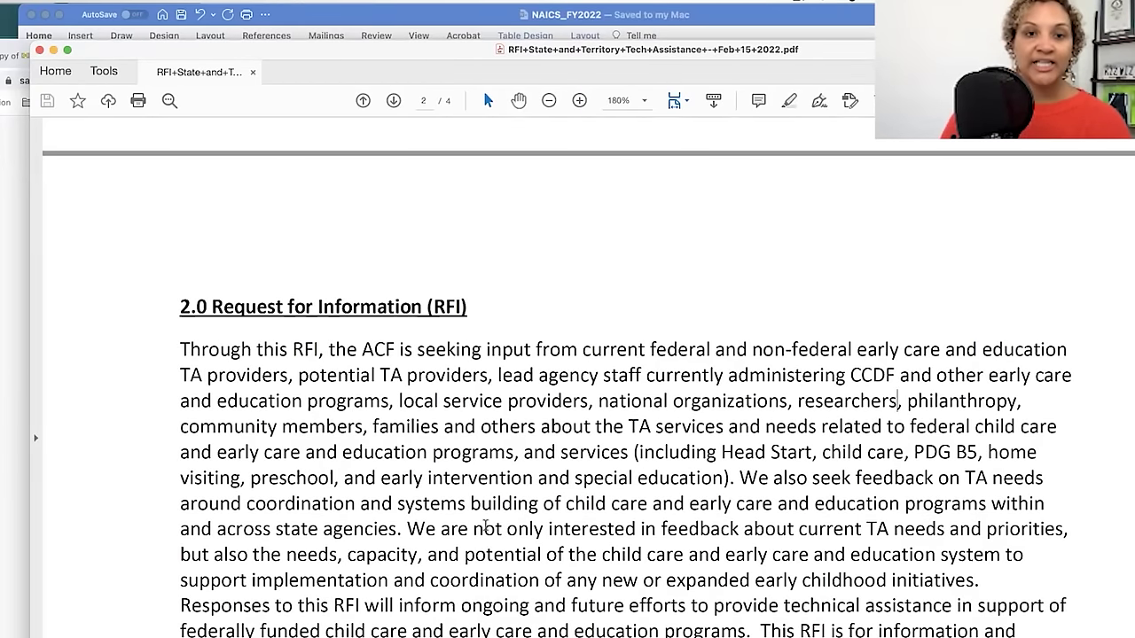
scroll(956, 349, "down", 3)
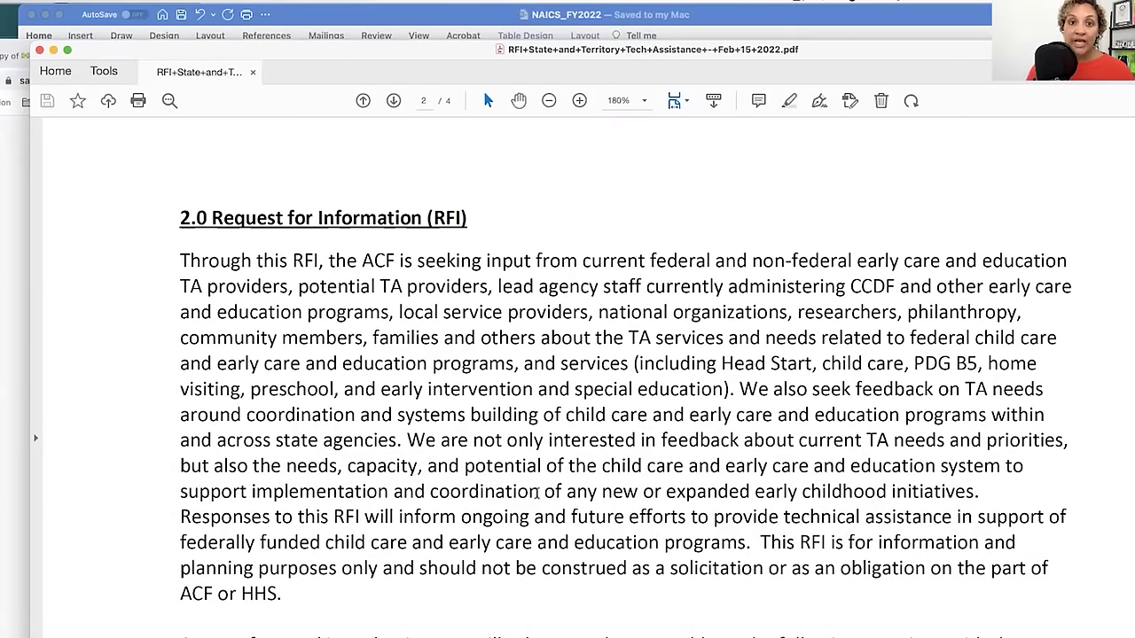
left_click(2, 379)
scroll(473, 613, "down", 10)
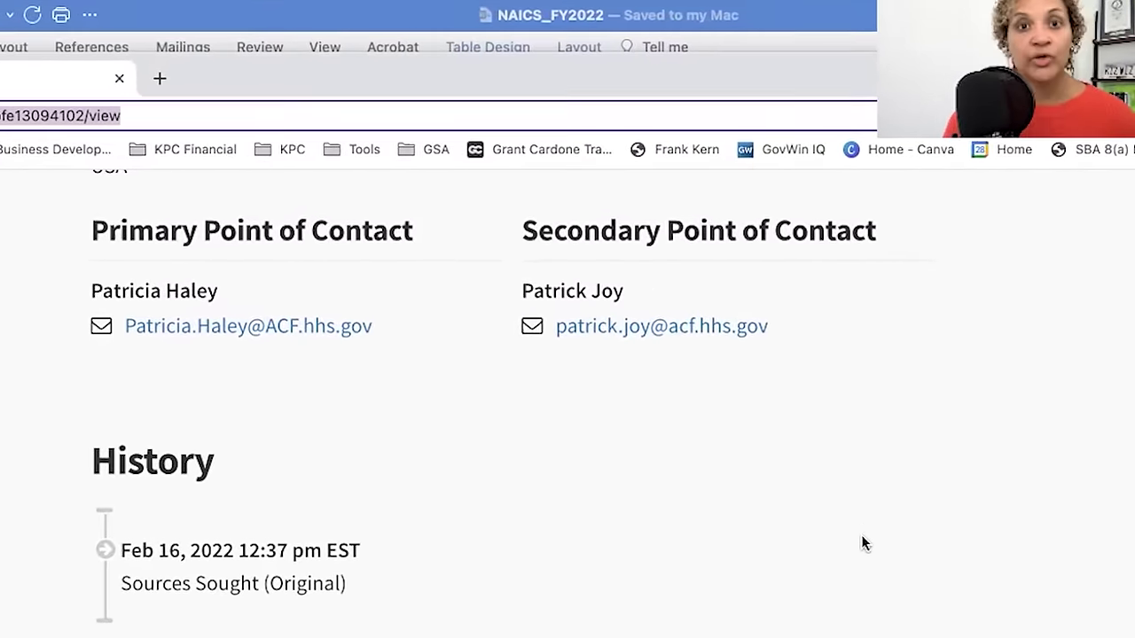
scroll(653, 553, "up", 15)
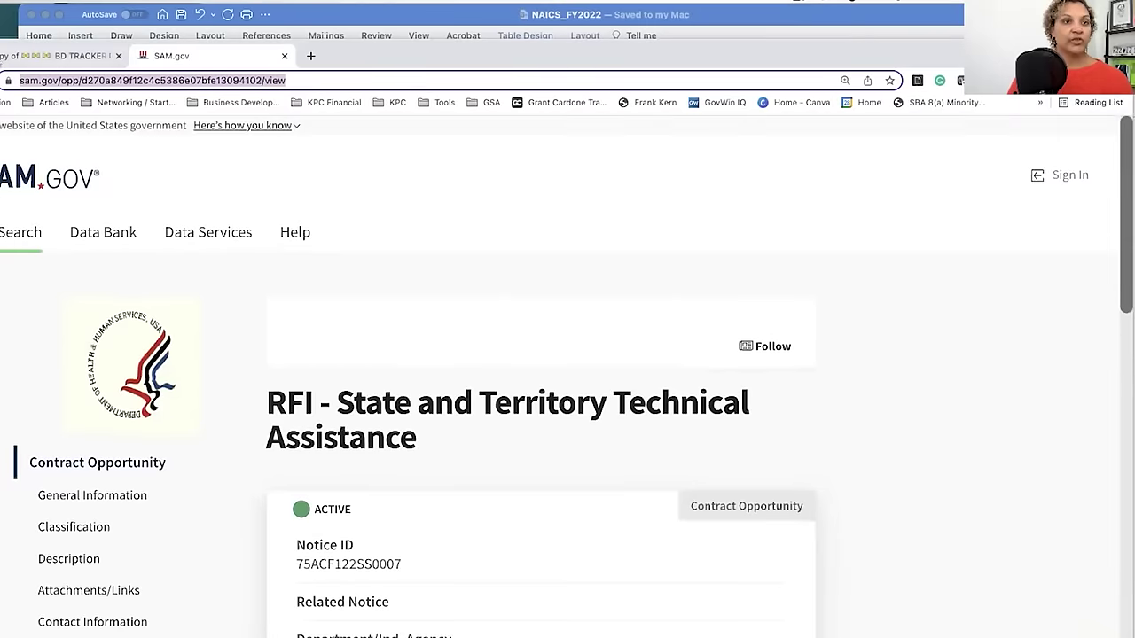
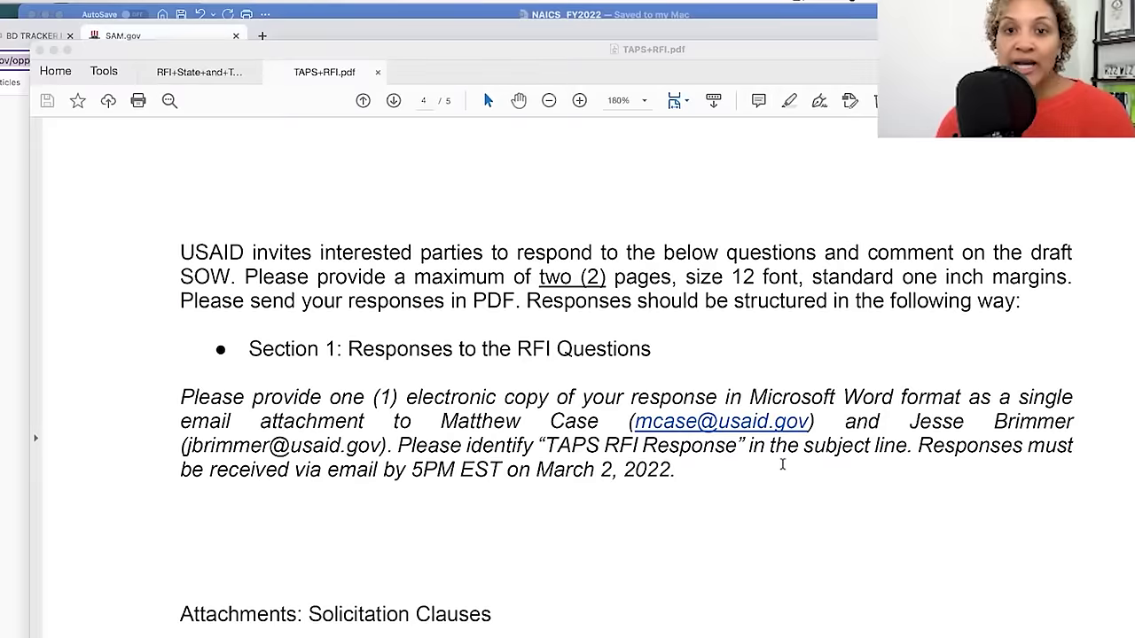
- Check the questions in the TAPS RFI, and clear the Sources Sought and Presolicitation notice-type filters in the SAM.gov search
scroll(781, 466, "up", 5)
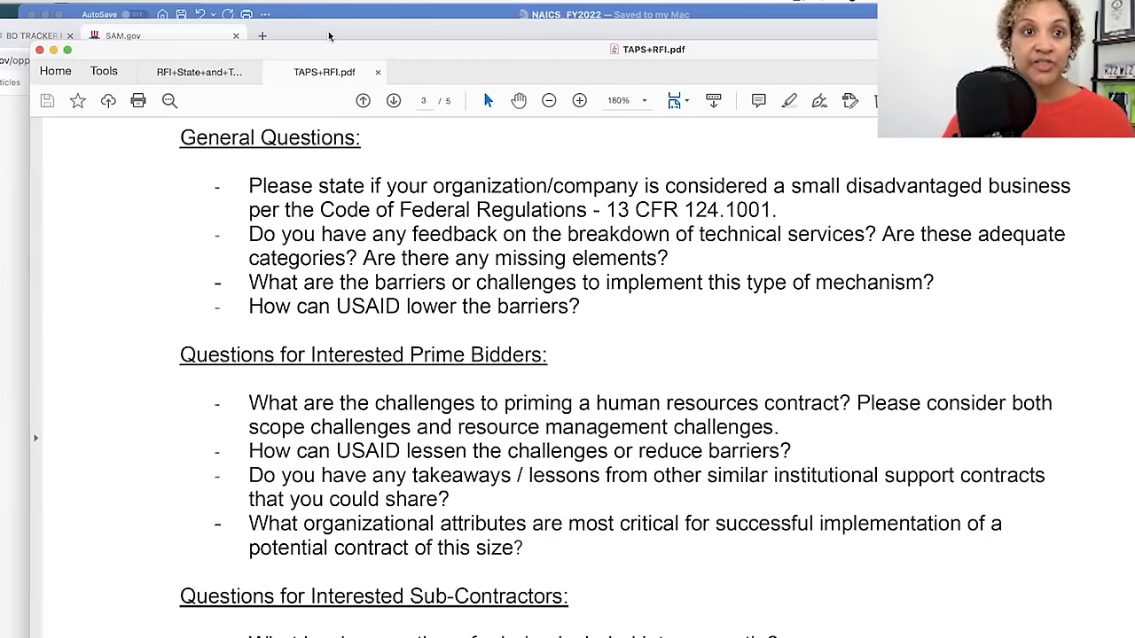
key("super+Tab")
key("alt+Left")
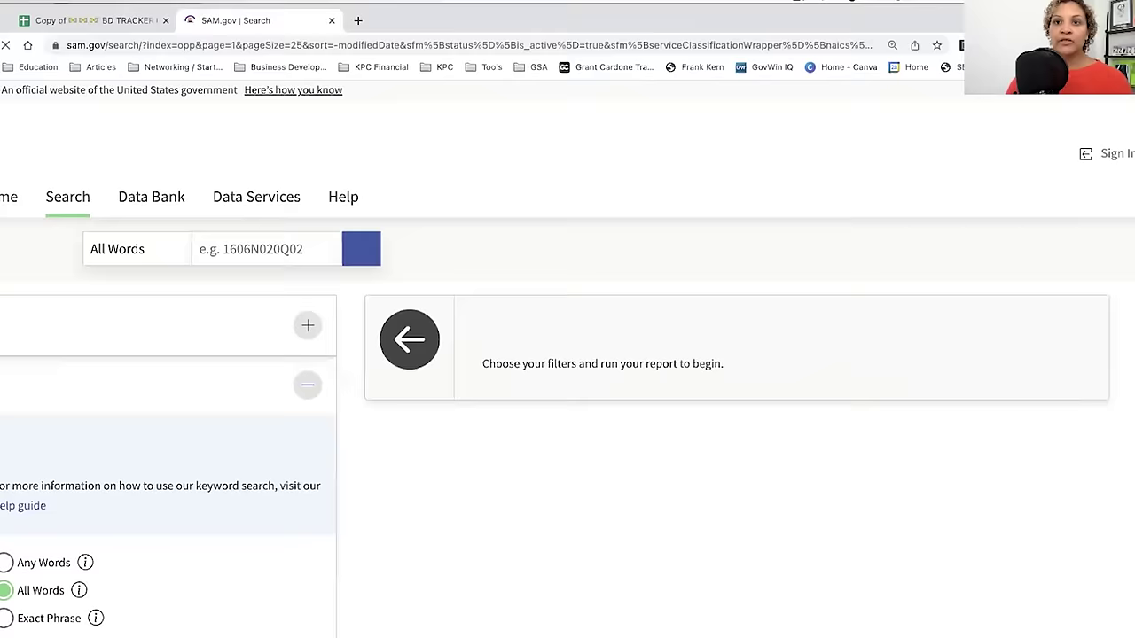
scroll(238, 526, "down", 5)
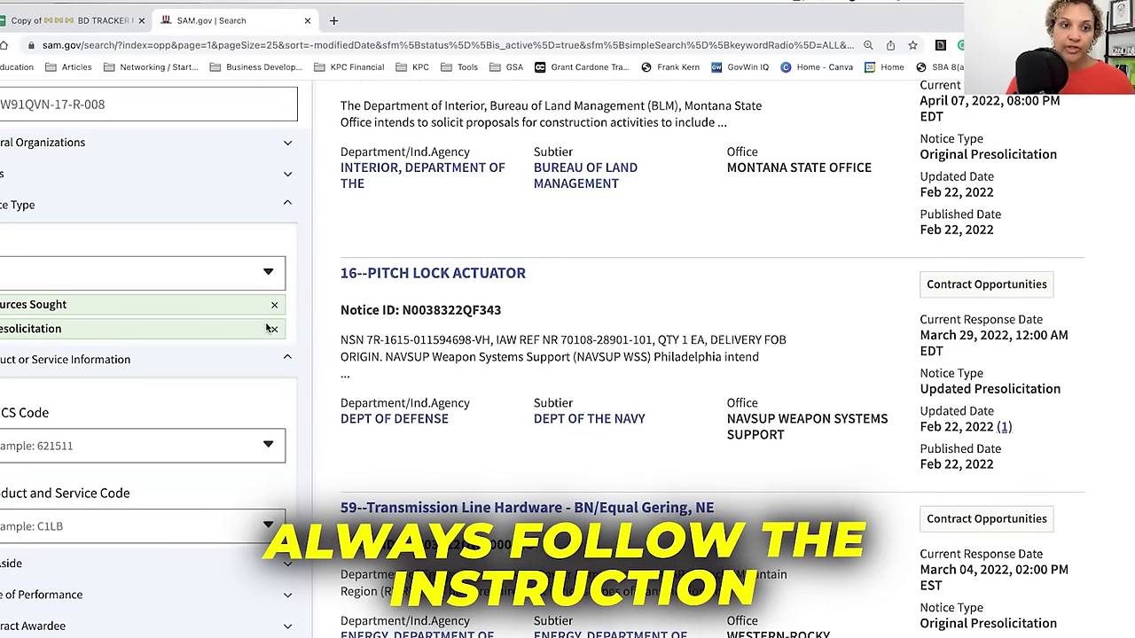
left_click(275, 332)
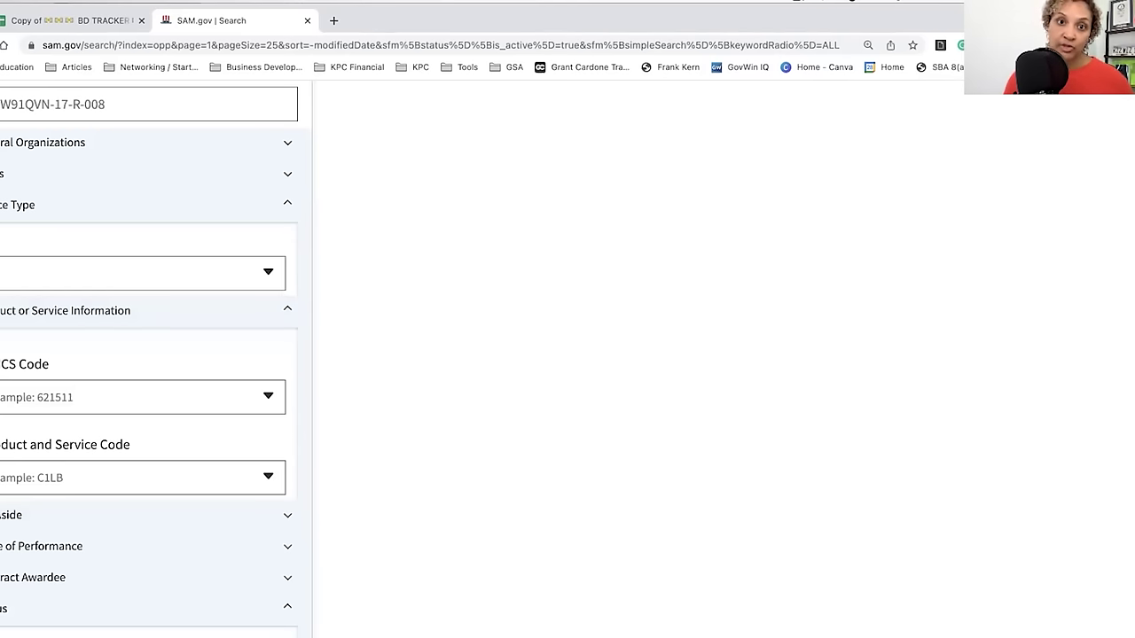
- Look up the highlighted code in the NAICS_FY2022 Word document and filter the SAM.gov search by NAICS code 541611
key("super+Tab")
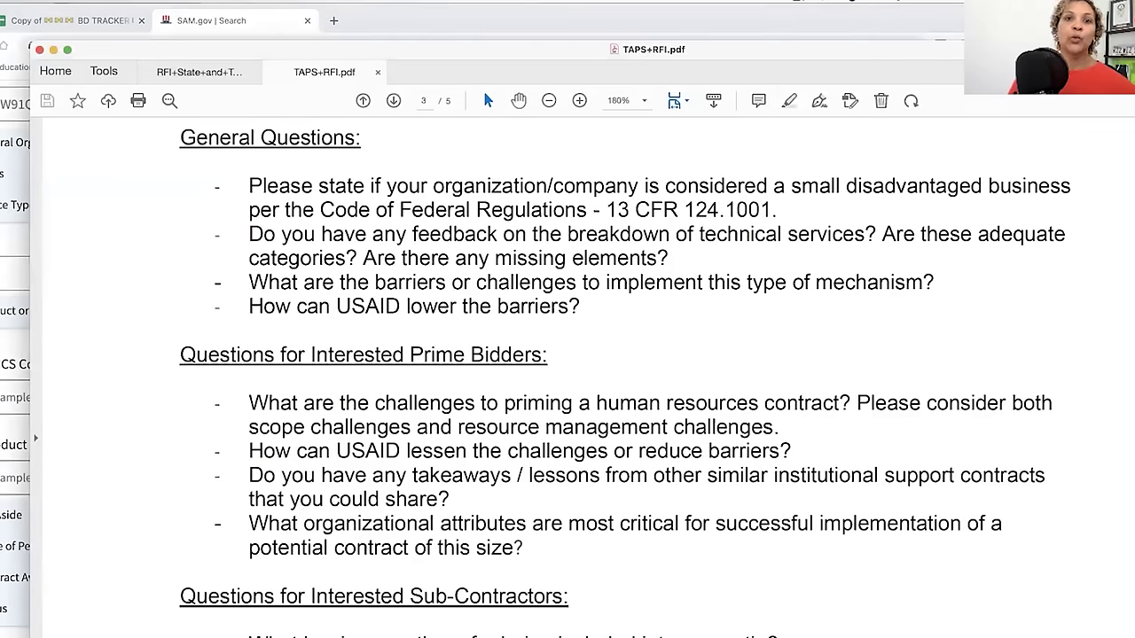
key("super+Tab")
scroll(383, 202, "up", 3)
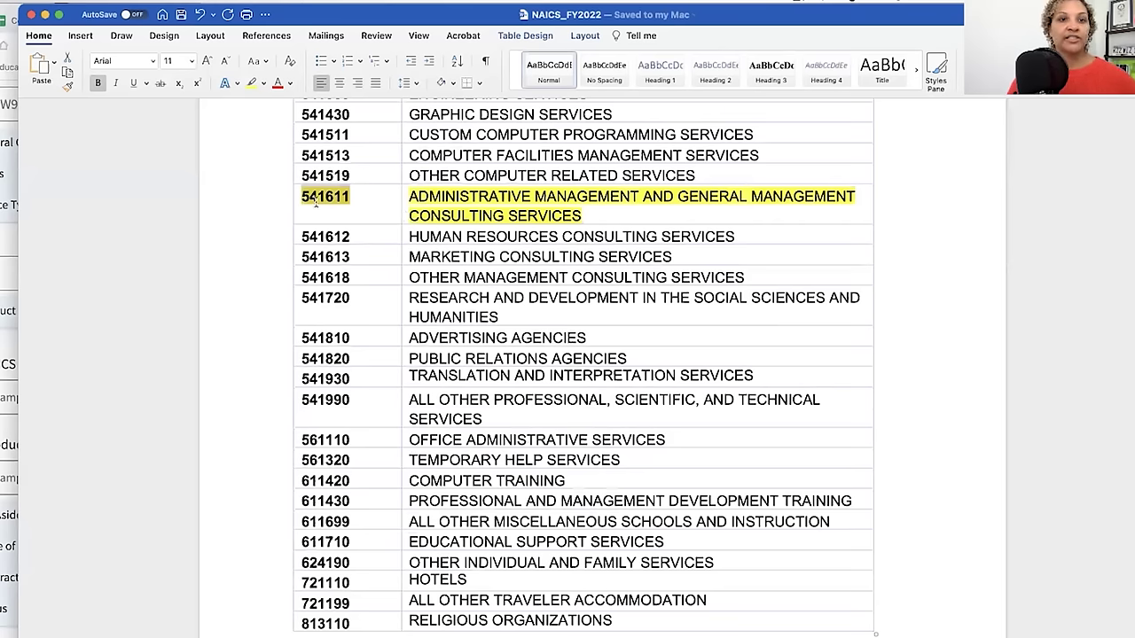
key("super+Tab")
left_click(7, 396)
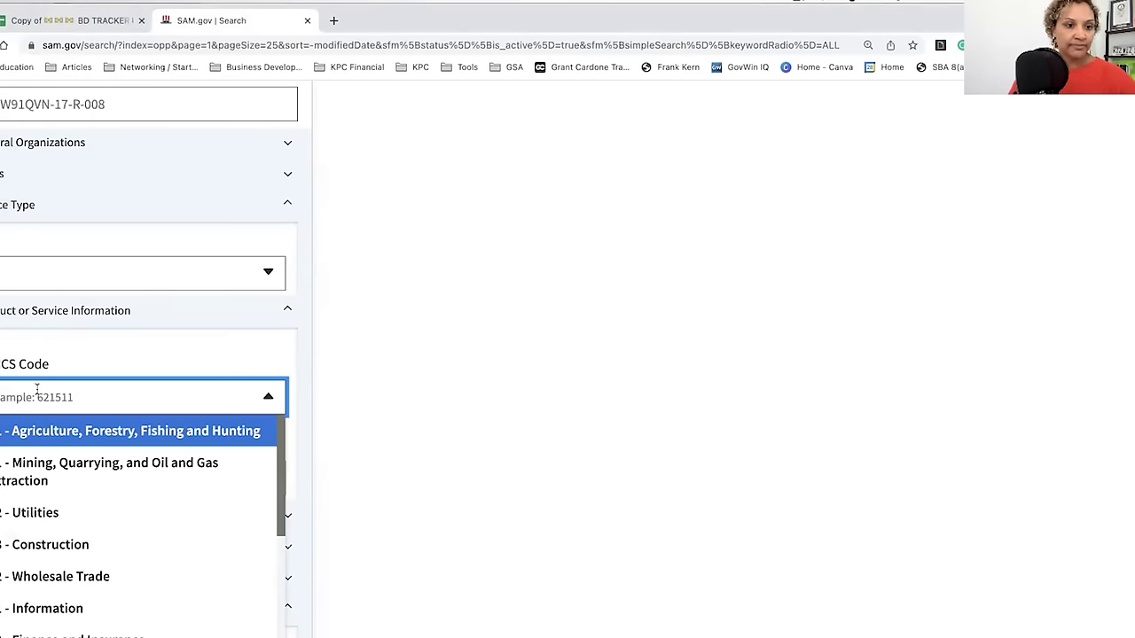
type("541611")
left_click(69, 434)
left_click(69, 434)
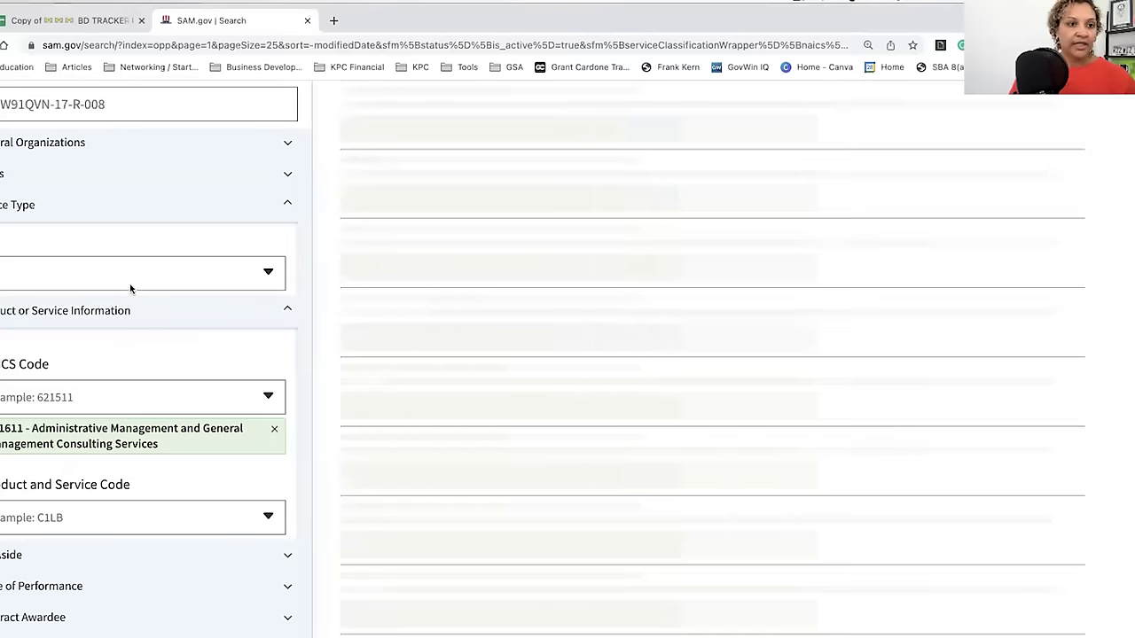
- Filter the search by the notice types Solicitation and Combined Synopsis/Solicitation
left_click(127, 273)
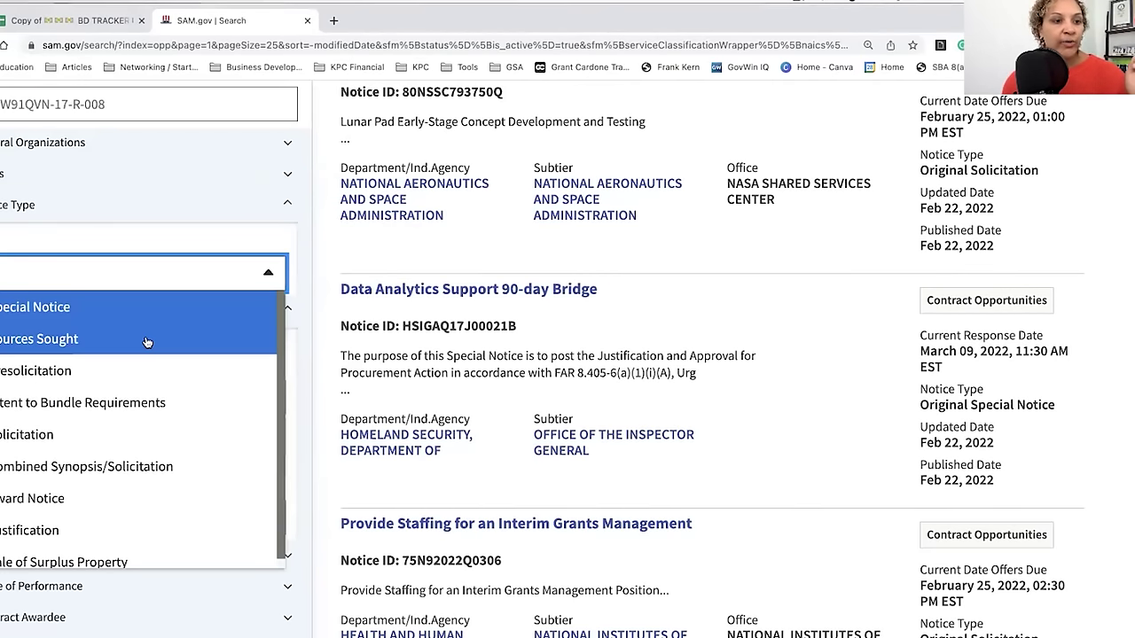
scroll(102, 486, "down", 1)
scroll(102, 461, "down", 1)
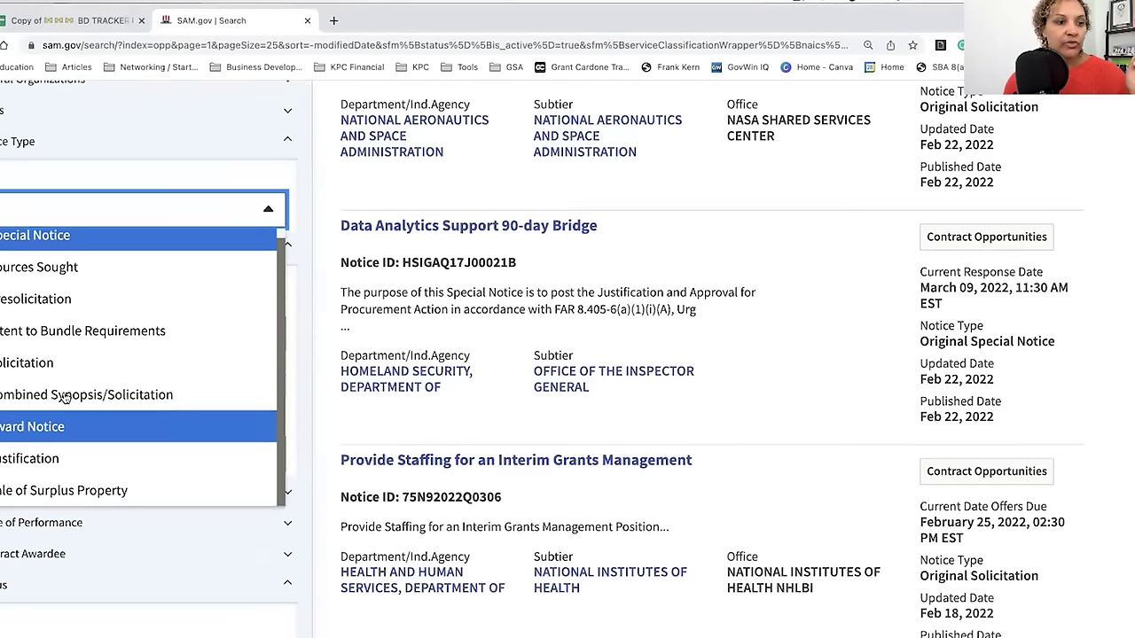
left_click(58, 363)
left_click(84, 211)
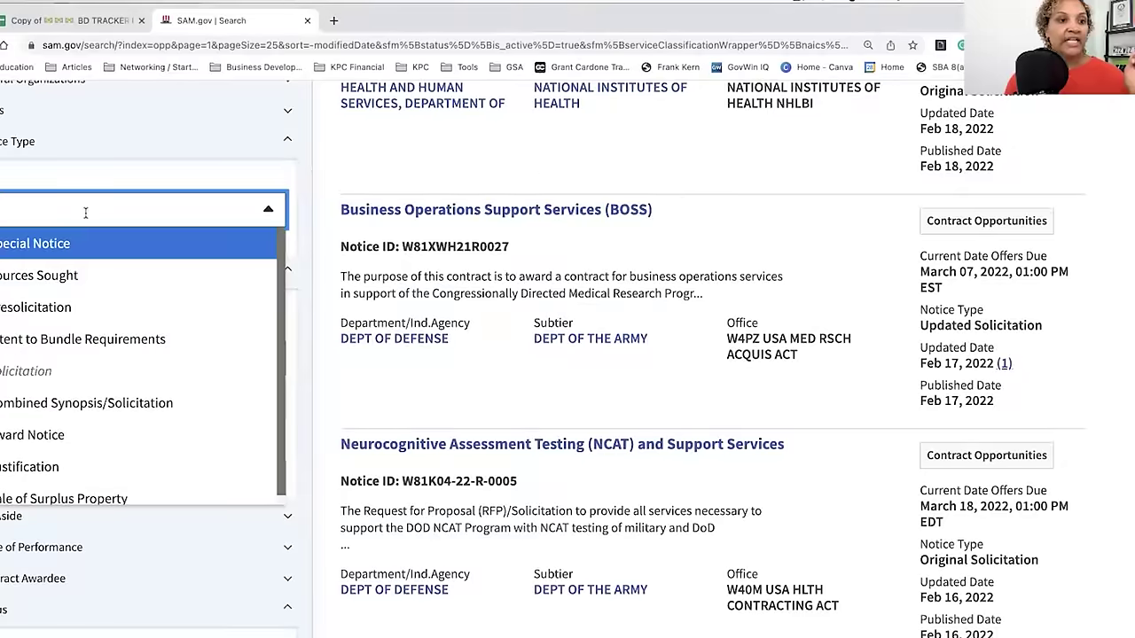
left_click(70, 397)
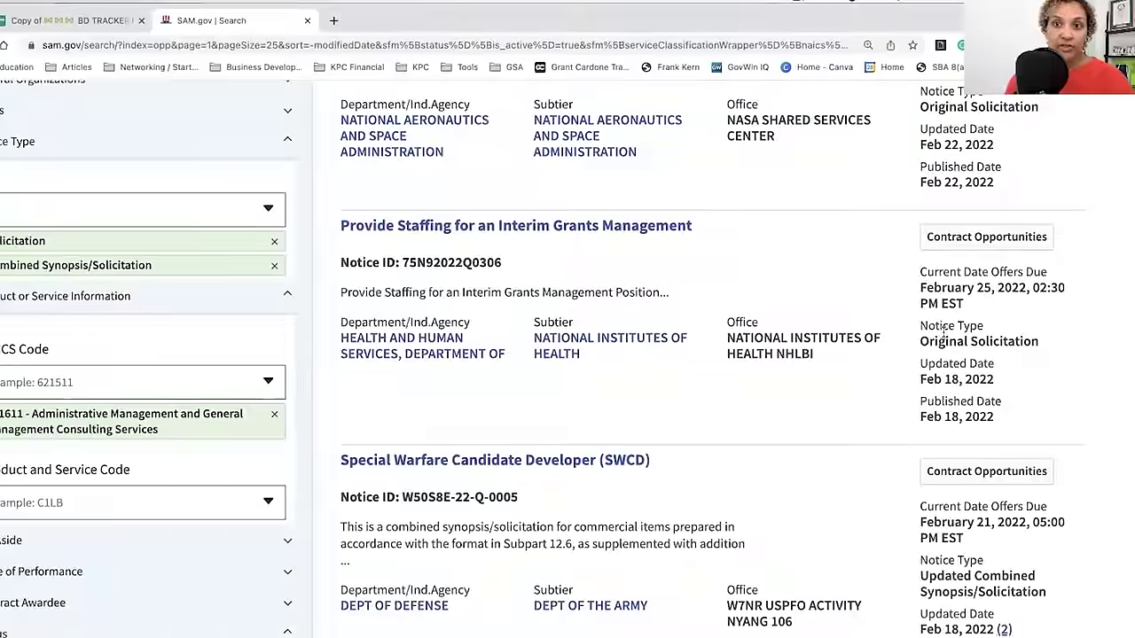
- Choose Updated Date as the sort order and look over the first solicitation results
scroll(1004, 337, "up", 10)
left_click(1003, 336)
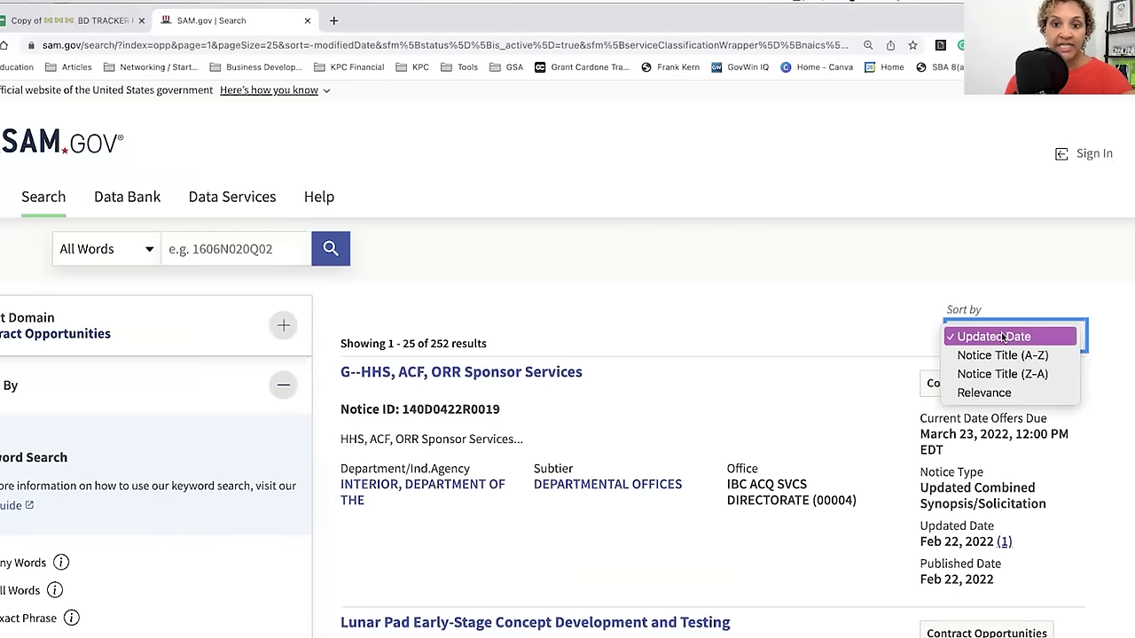
left_click(1004, 337)
scroll(513, 474, "down", 2)
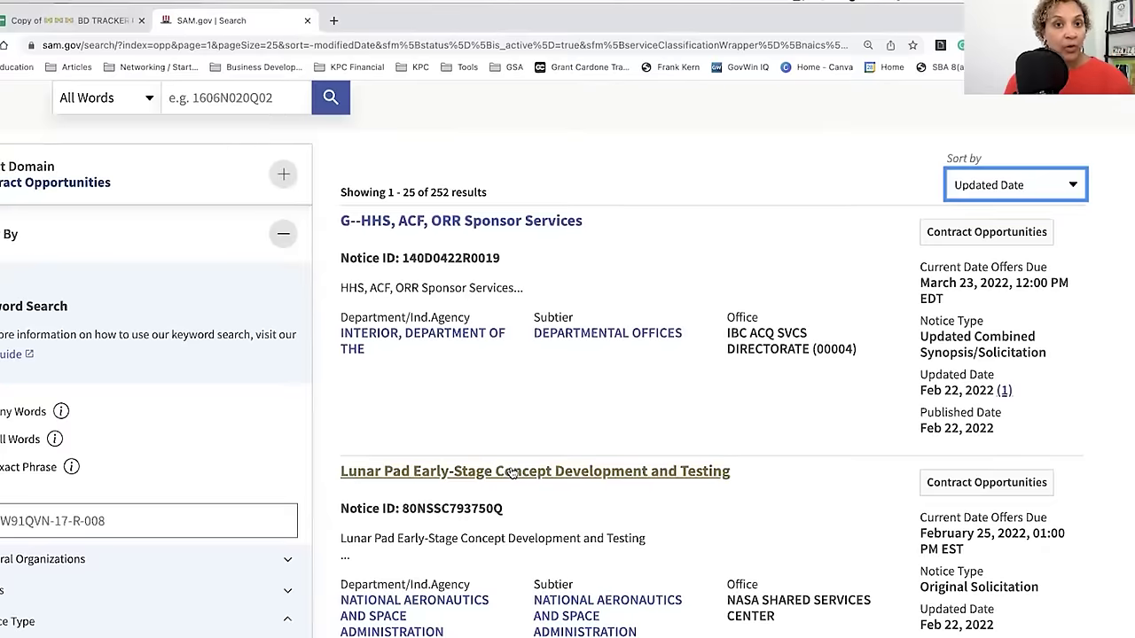
- Look through the set-aside options in the search filters and filter the results by Total Small Business Set-Aside (FAR 19.5)
scroll(513, 475, "down", 5)
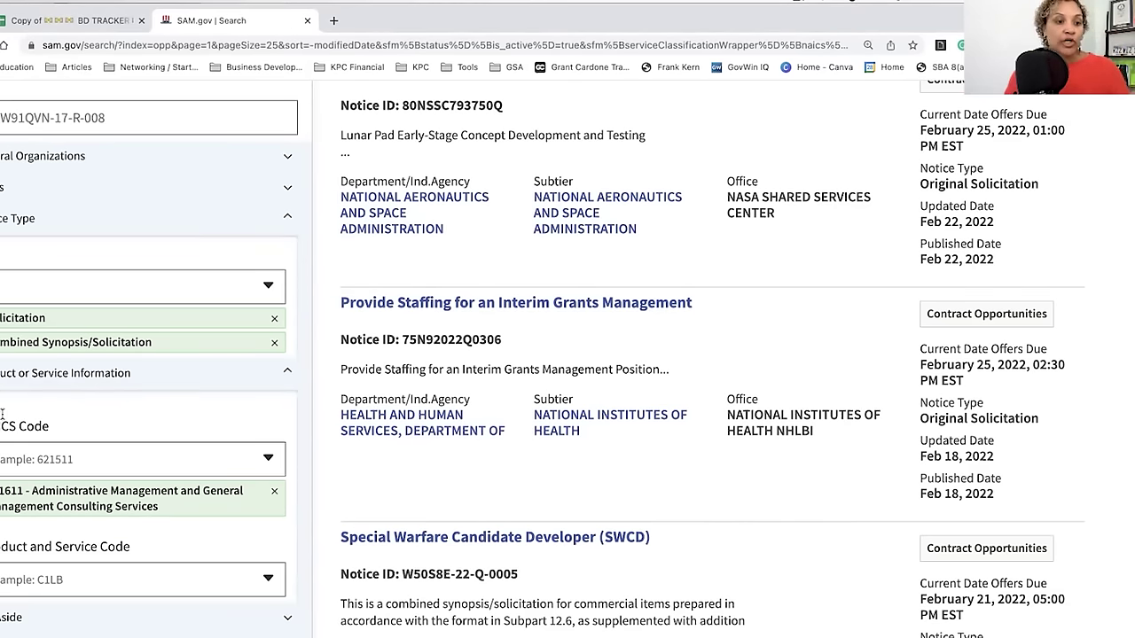
scroll(48, 318, "down", 3)
left_click(47, 460)
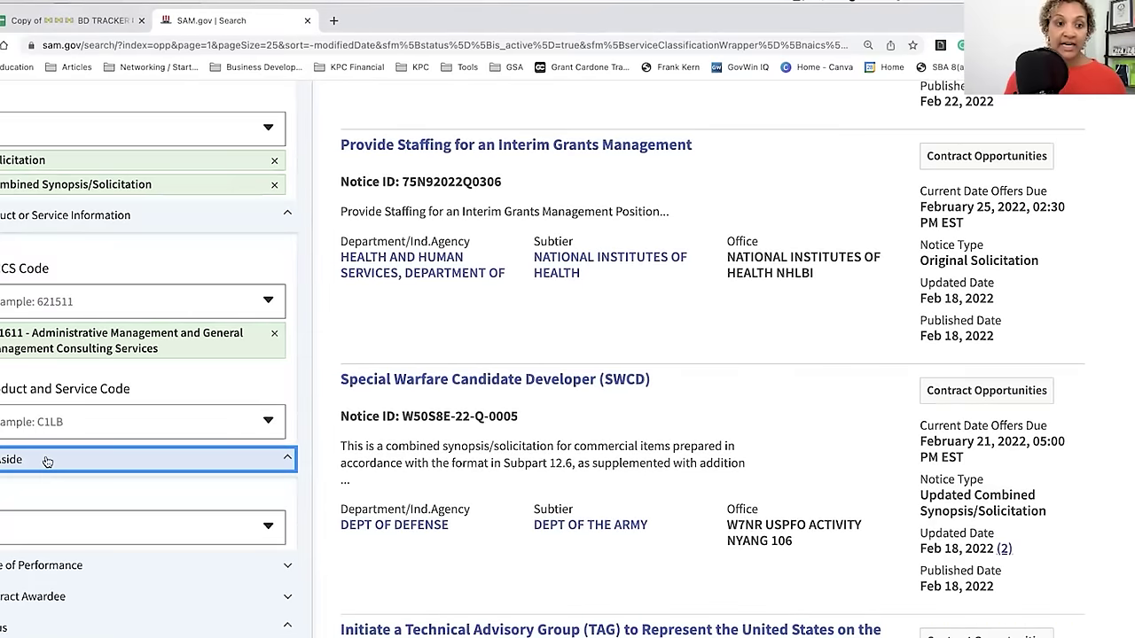
left_click(270, 537)
scroll(217, 575, "down", 3)
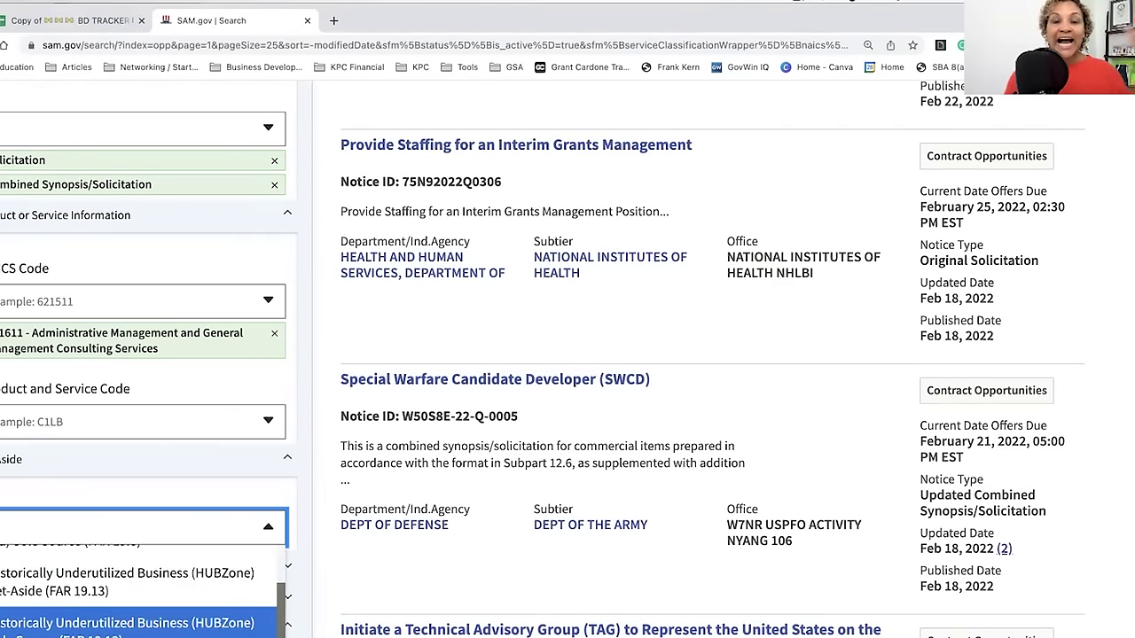
scroll(142, 594, "down", 4)
scroll(142, 594, "up", 2)
scroll(141, 594, "down", 2)
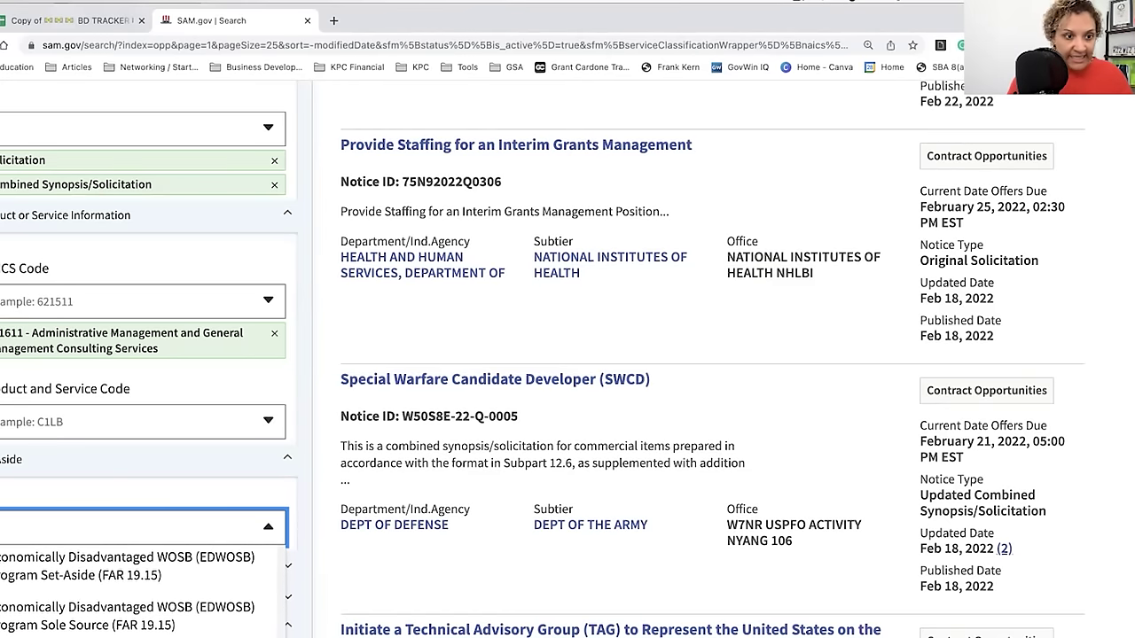
scroll(189, 606, "down", 5)
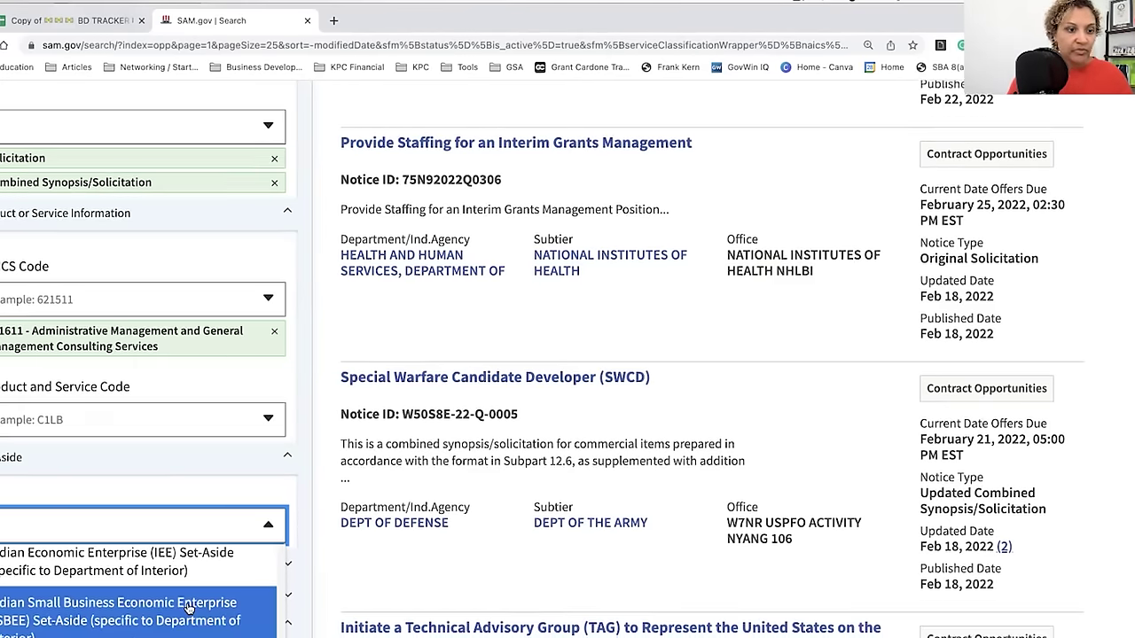
scroll(189, 605, "up", 4)
scroll(187, 603, "down", 2)
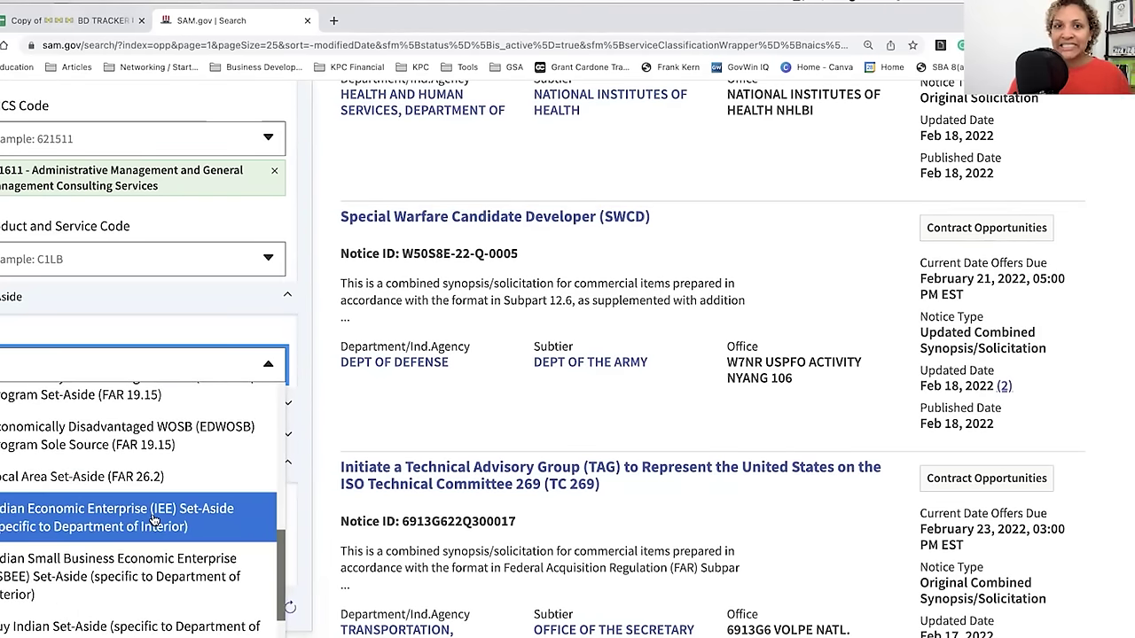
scroll(152, 521, "up", 6)
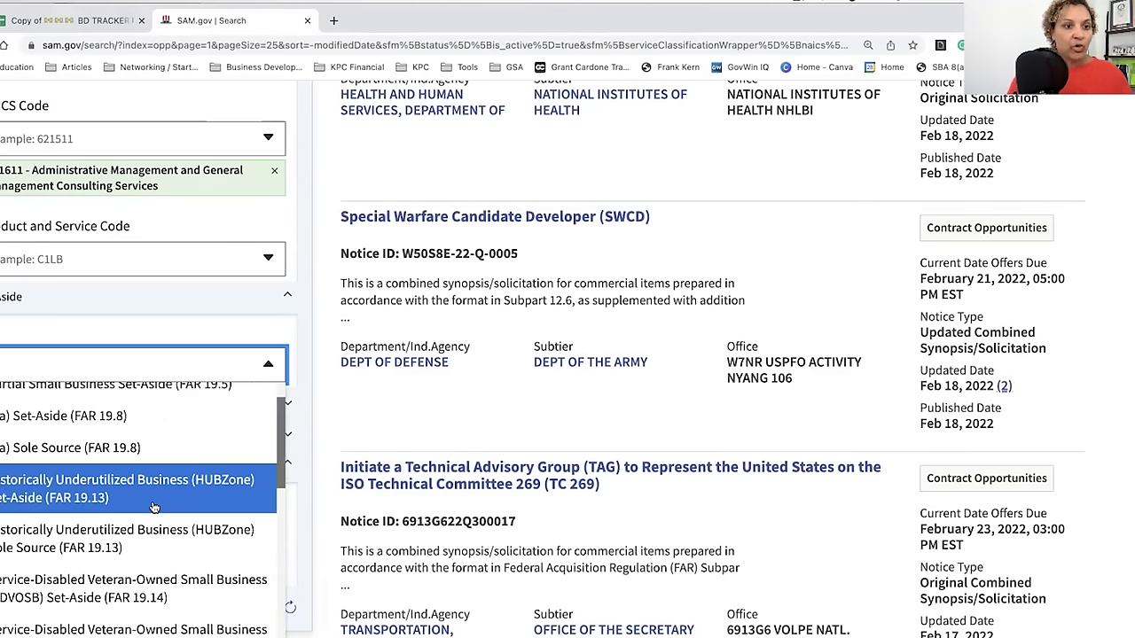
scroll(155, 504, "up", 3)
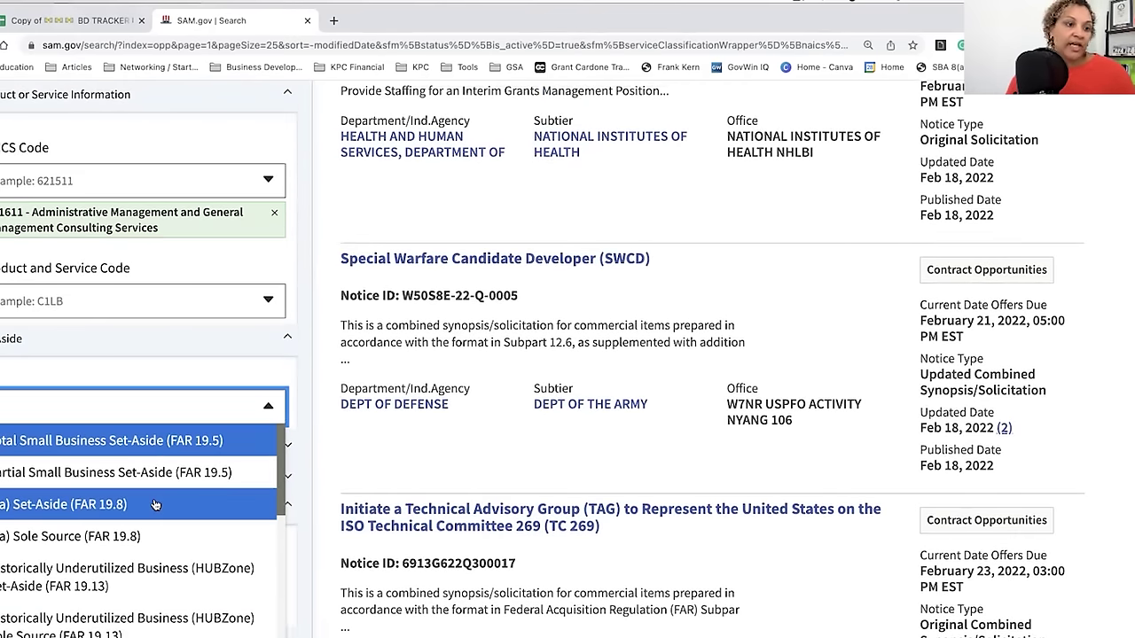
left_click(156, 440)
- Check the applied search filters and choose Updated Date as the sort order for the set-aside results
scroll(711, 421, "up", 4)
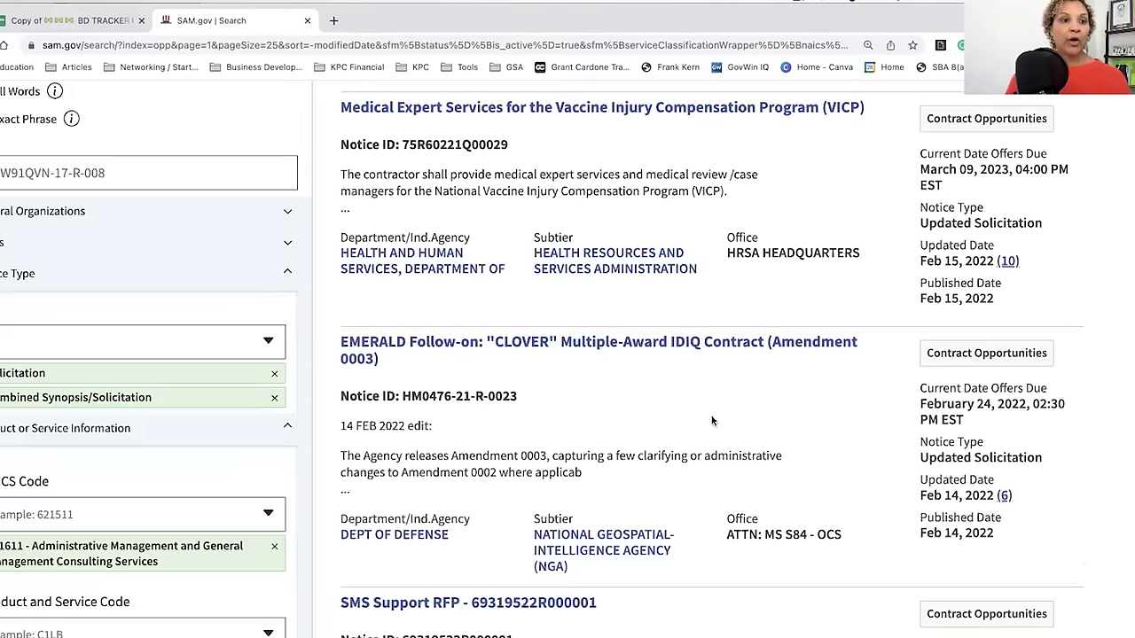
scroll(164, 621, "up", 1)
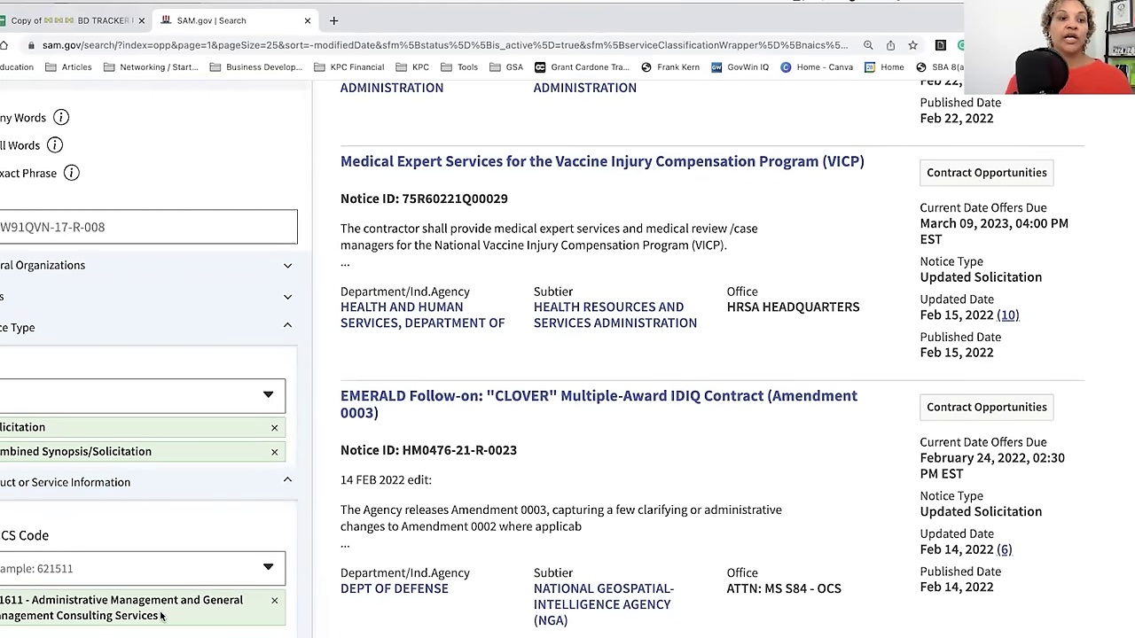
scroll(160, 617, "down", 2)
scroll(148, 579, "down", 2)
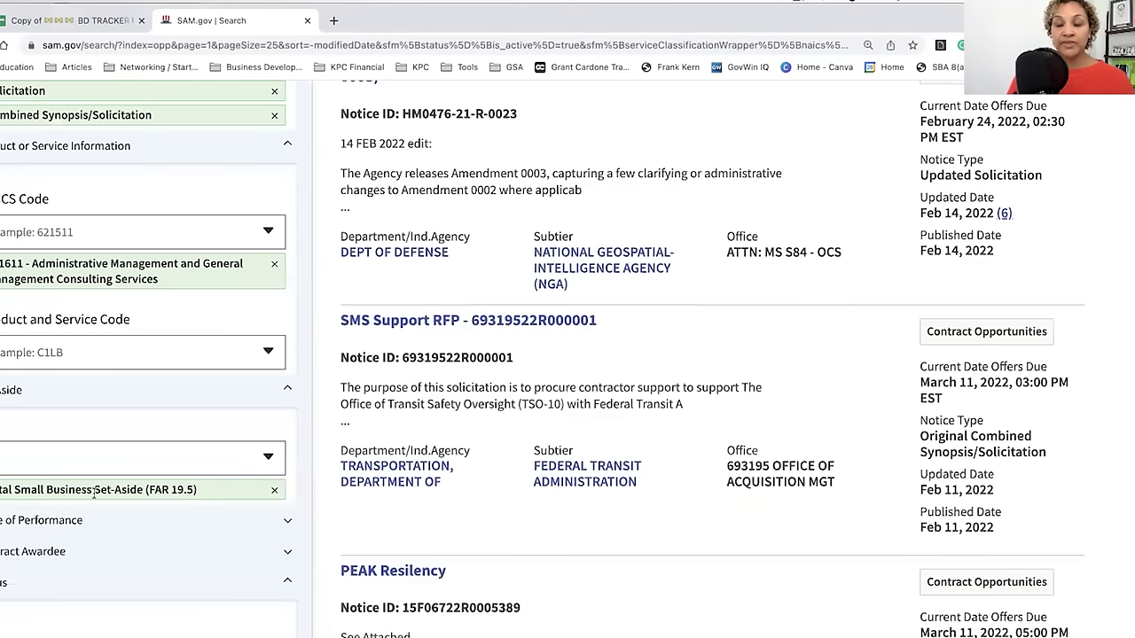
scroll(809, 432, "up", 1)
scroll(810, 432, "up", 4)
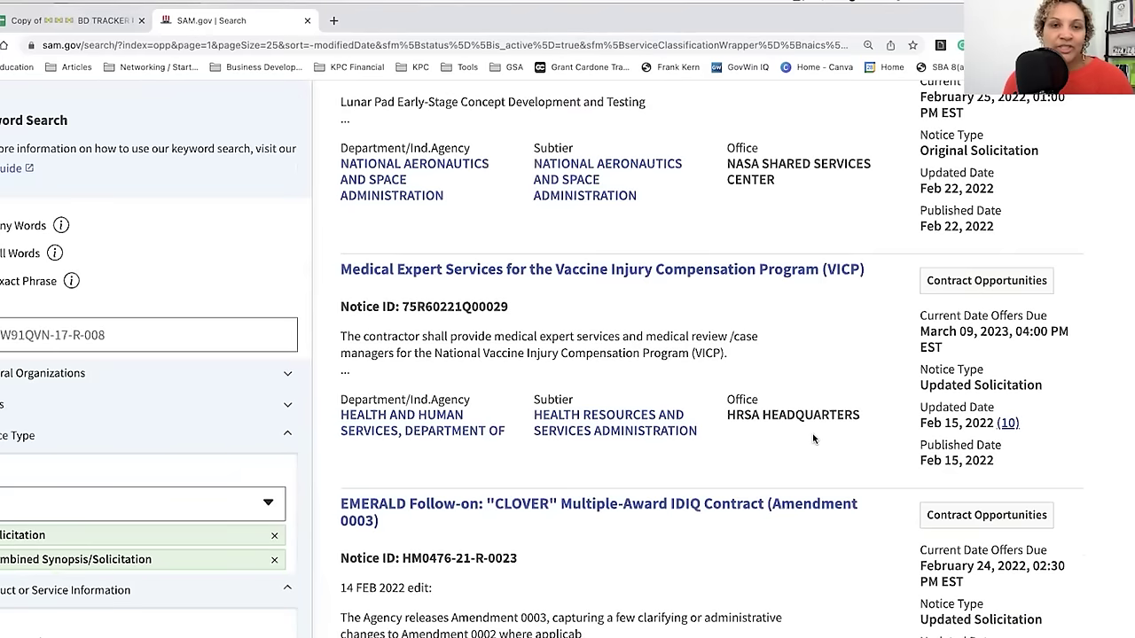
scroll(813, 438, "up", 2)
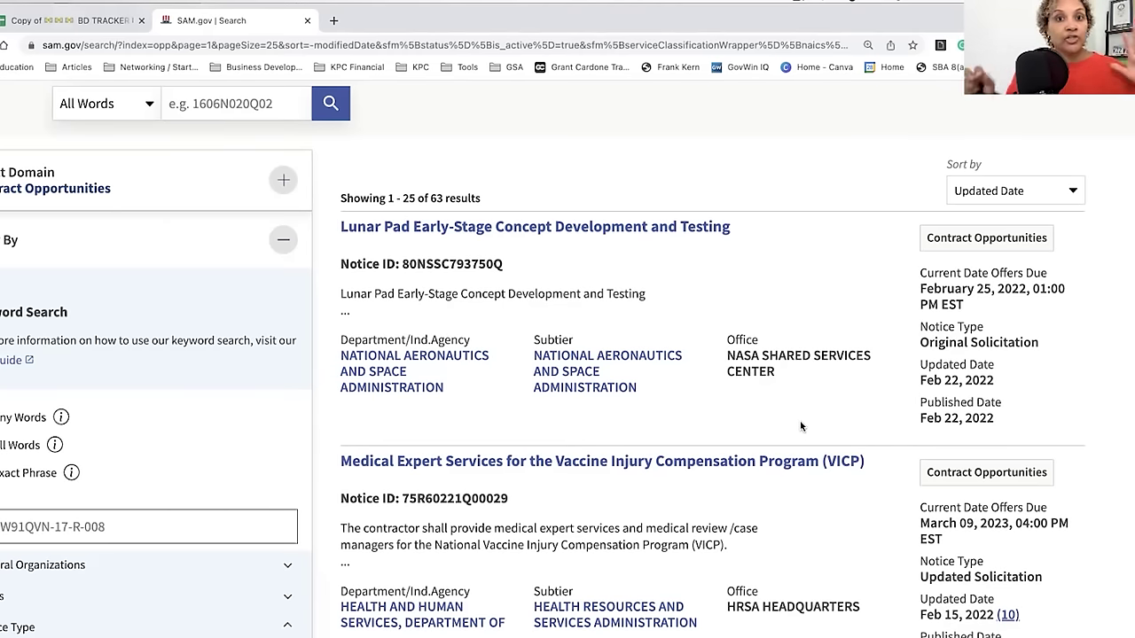
left_click(1043, 175)
left_click(993, 194)
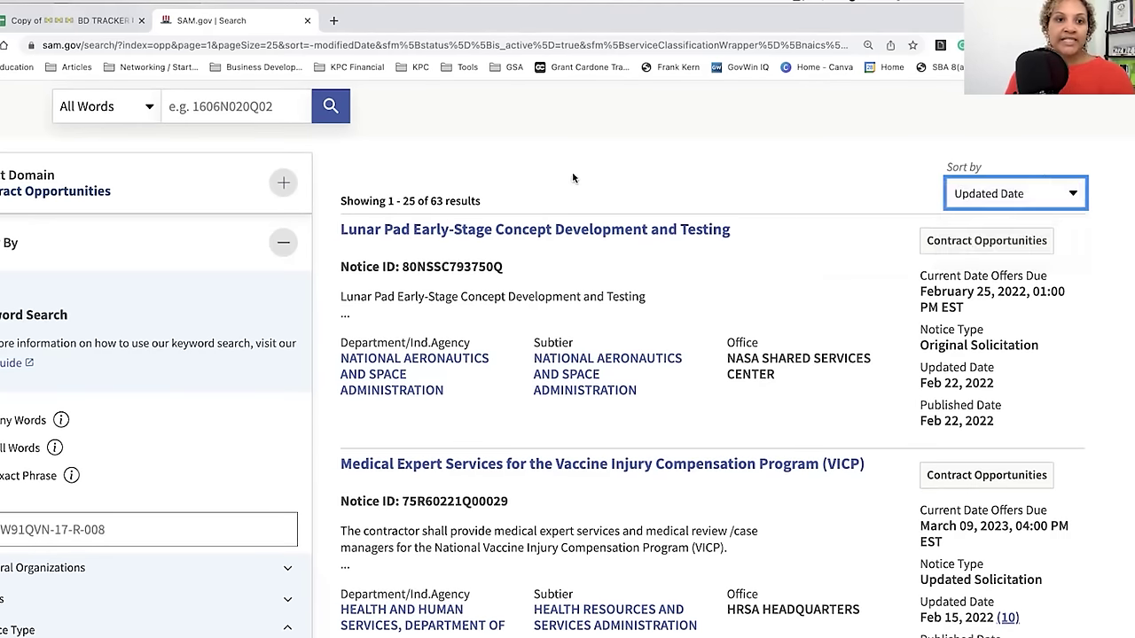
- Look through the small business set-aside results, comparing the titles, agencies, offer due dates and updated dates of the solicitations
scroll(812, 464, "down", 3)
scroll(811, 463, "up", 5)
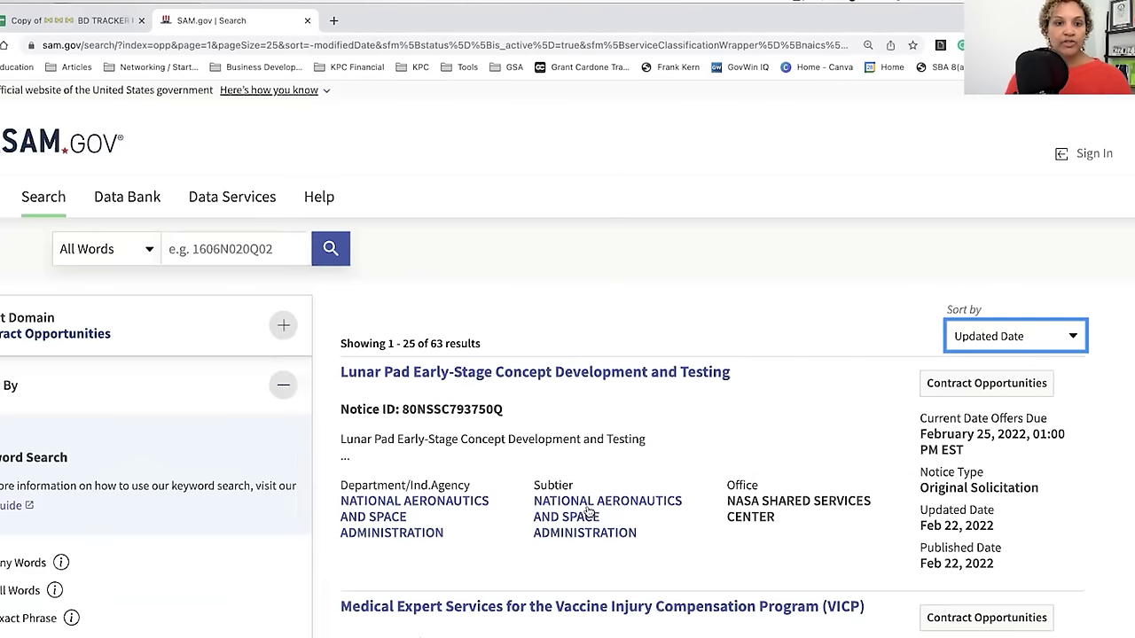
scroll(674, 486, "down", 4)
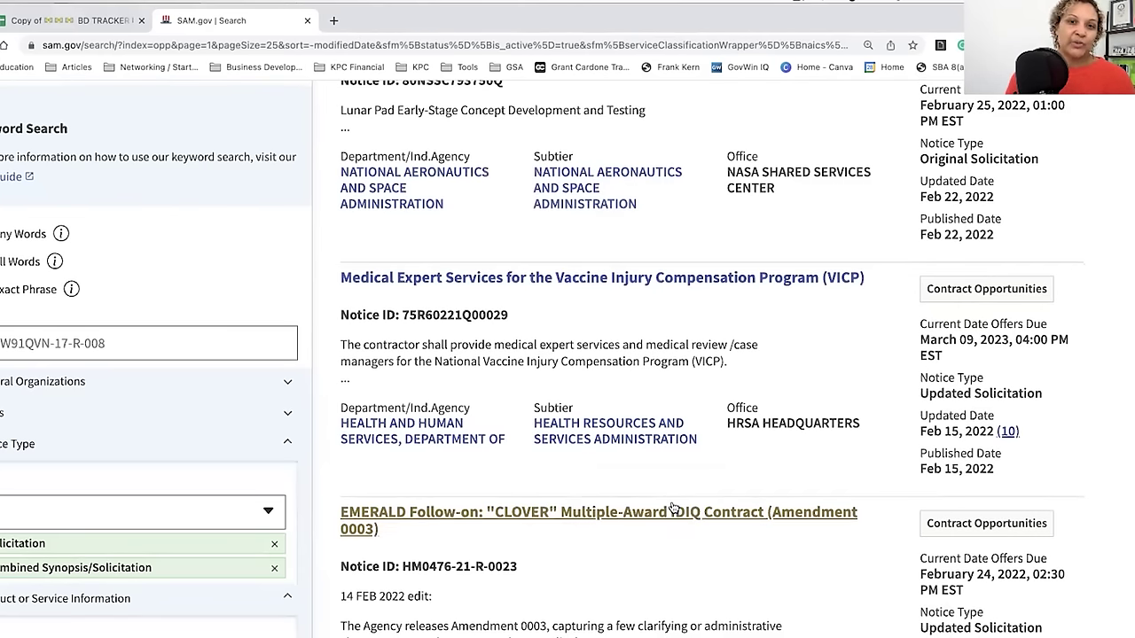
scroll(660, 501, "down", 1)
scroll(602, 510, "up", 2)
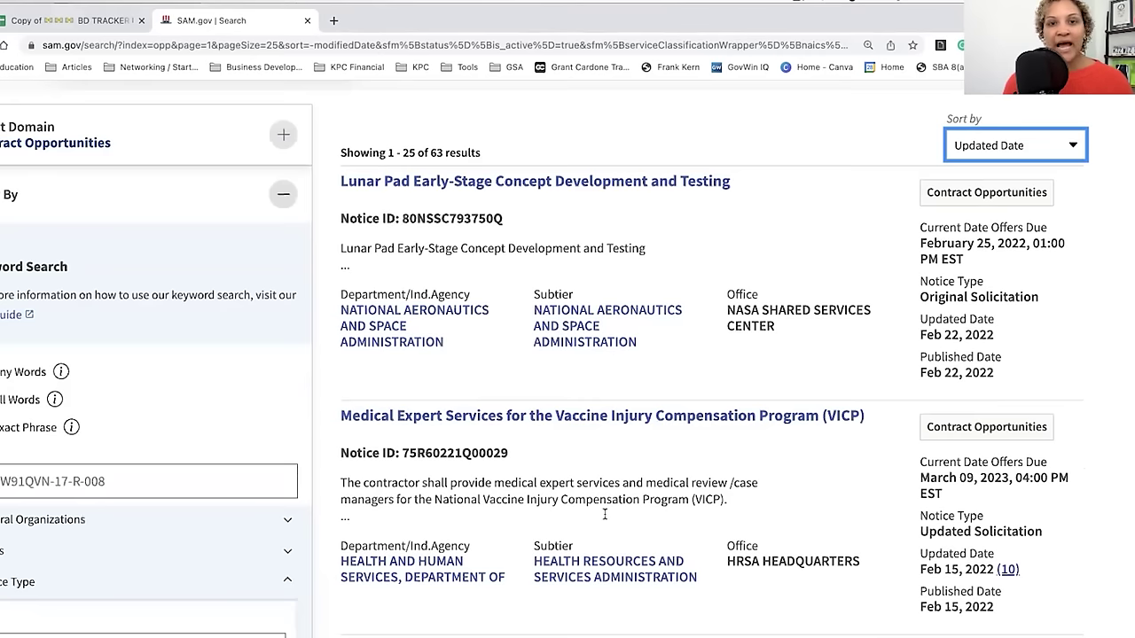
scroll(660, 527, "down", 1)
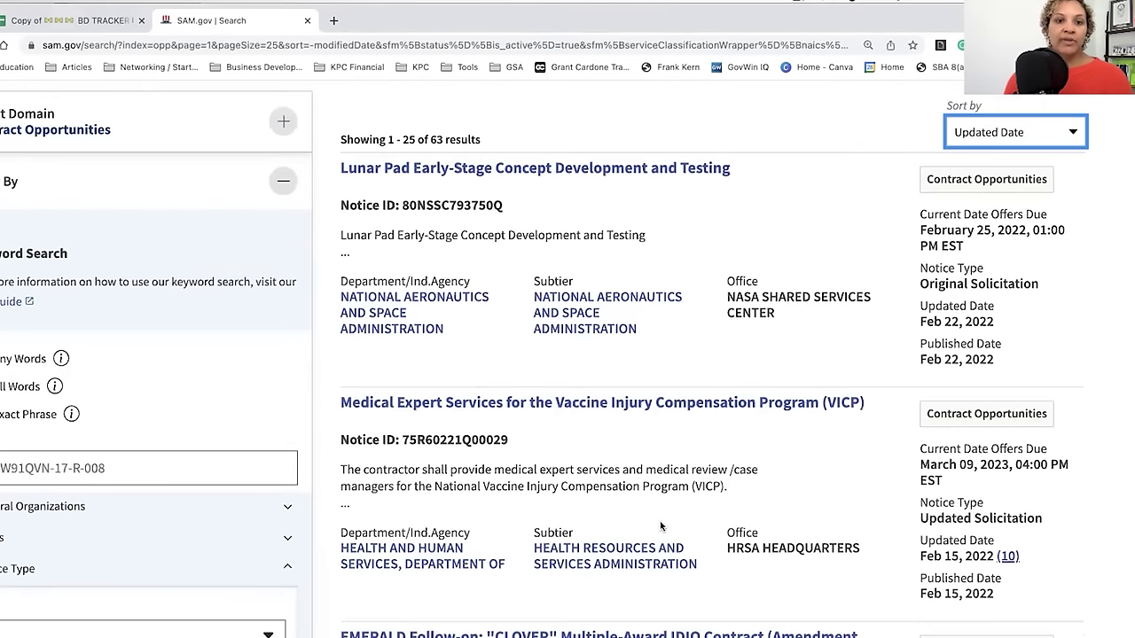
scroll(660, 526, "down", 2)
scroll(660, 561, "down", 2)
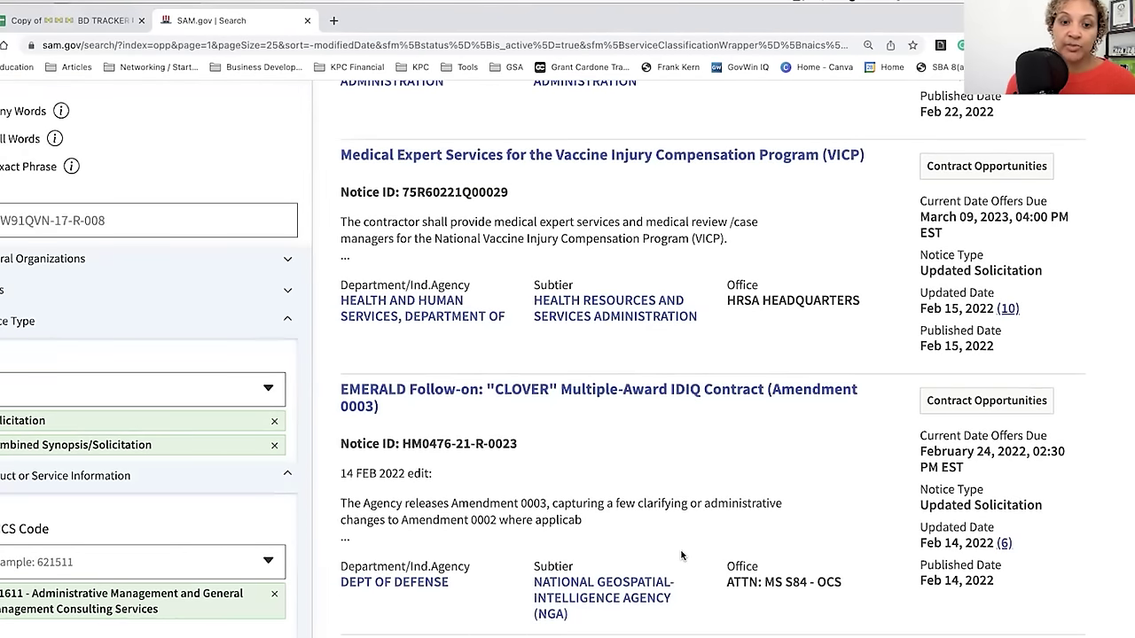
scroll(680, 555, "down", 1)
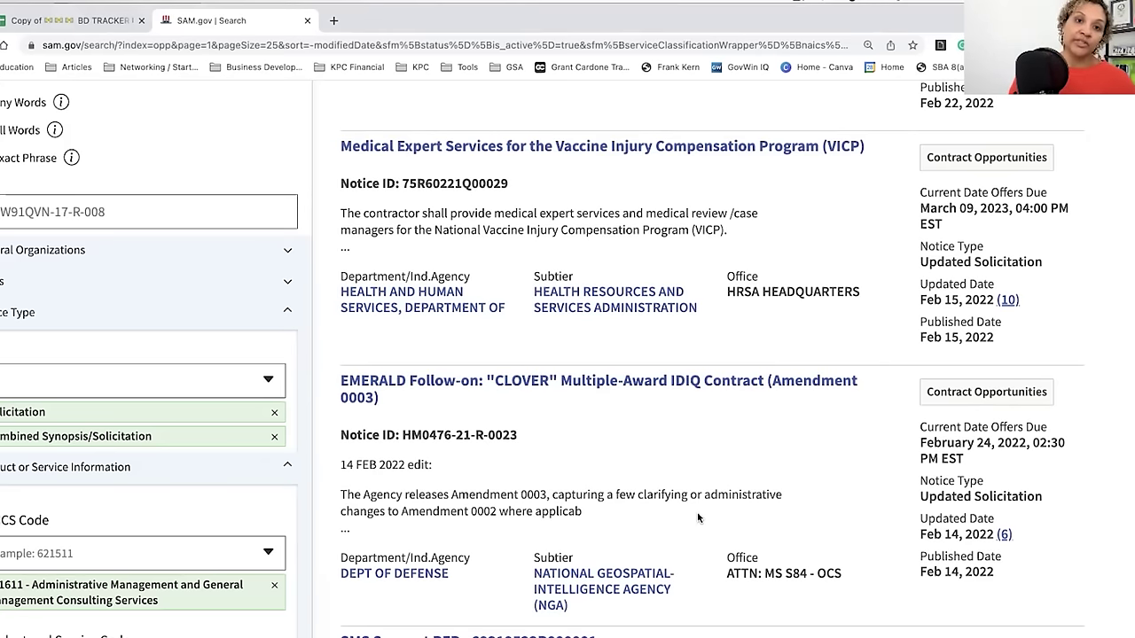
scroll(689, 525, "down", 1)
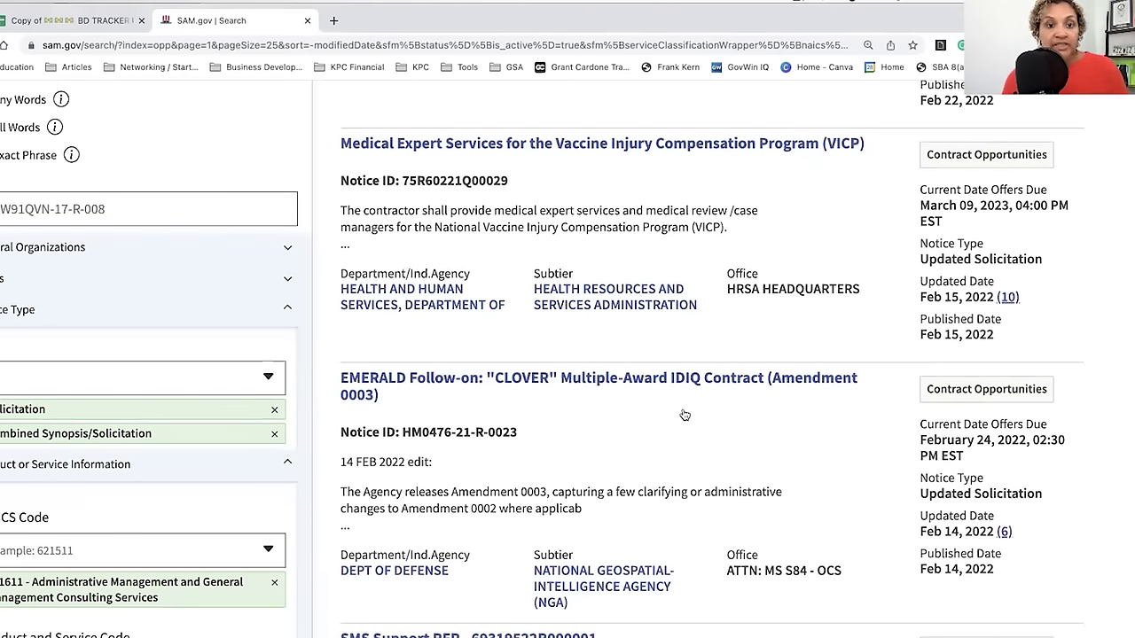
scroll(701, 493, "down", 3)
scroll(701, 490, "down", 1)
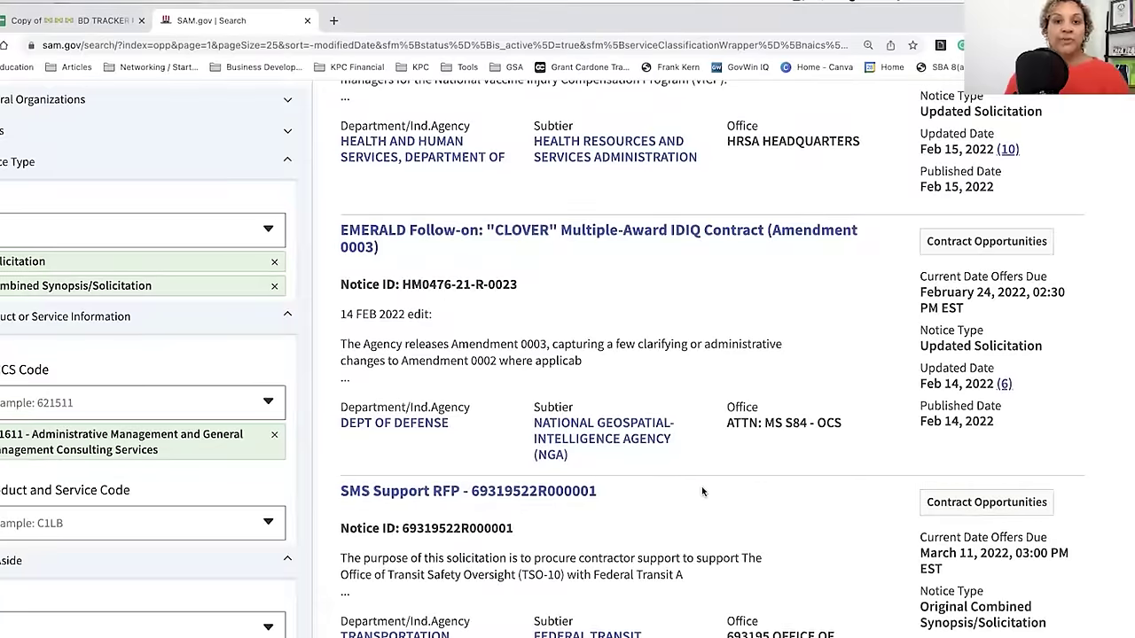
scroll(705, 488, "down", 4)
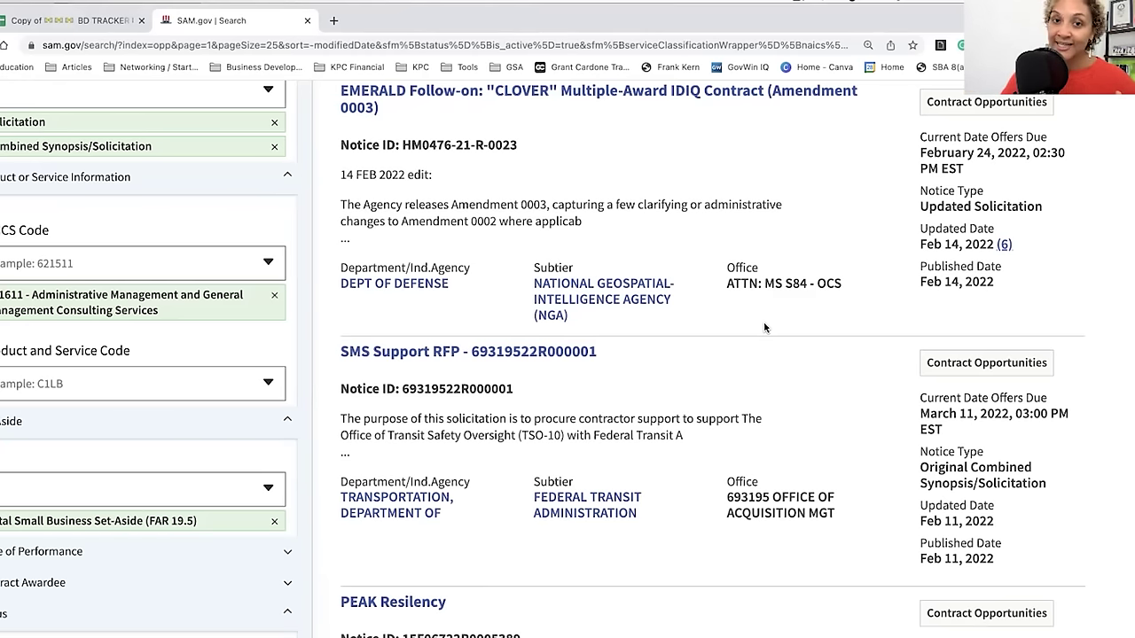
scroll(763, 327, "down", 3)
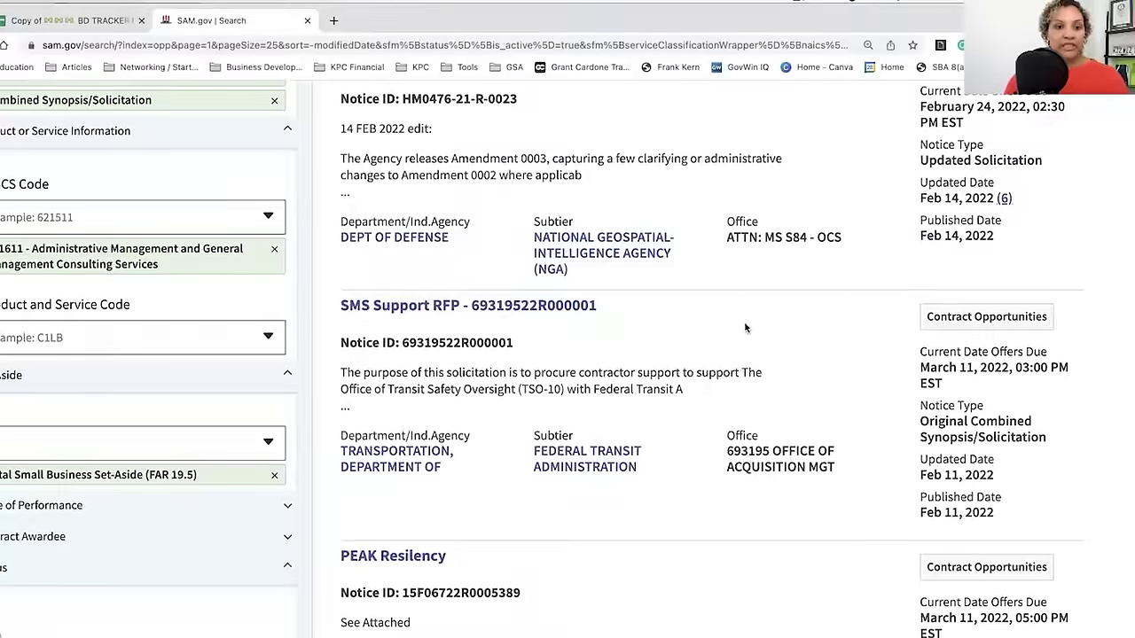
scroll(598, 505, "down", 7)
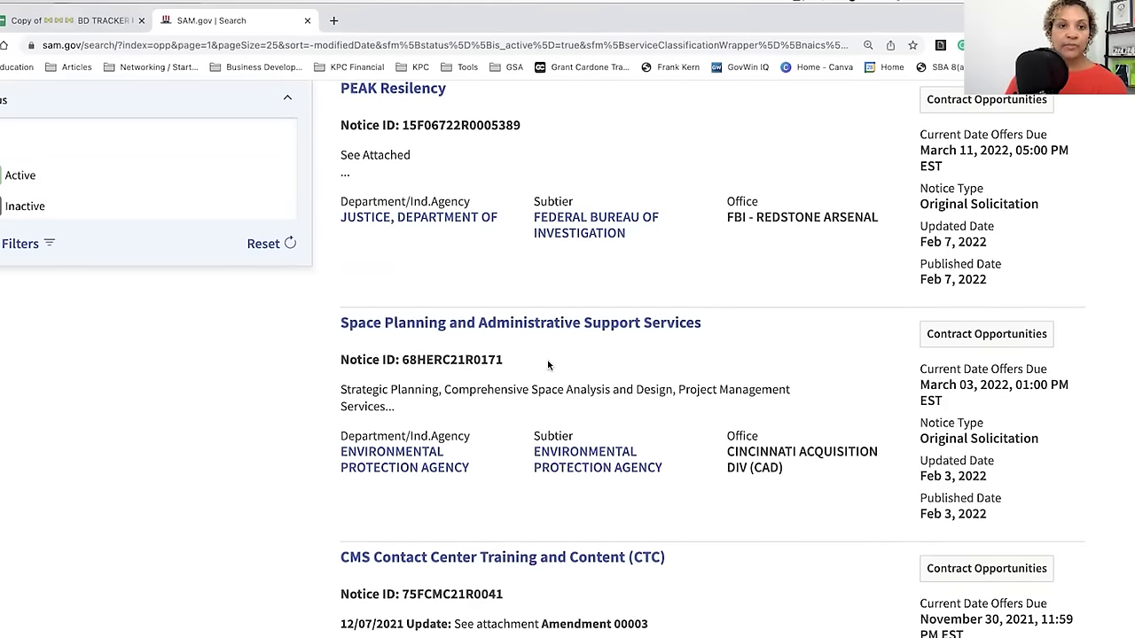
- Open the Space Planning and Administrative Support Services solicitation and look over its classification, description, attachments and contact sections
left_click(663, 324)
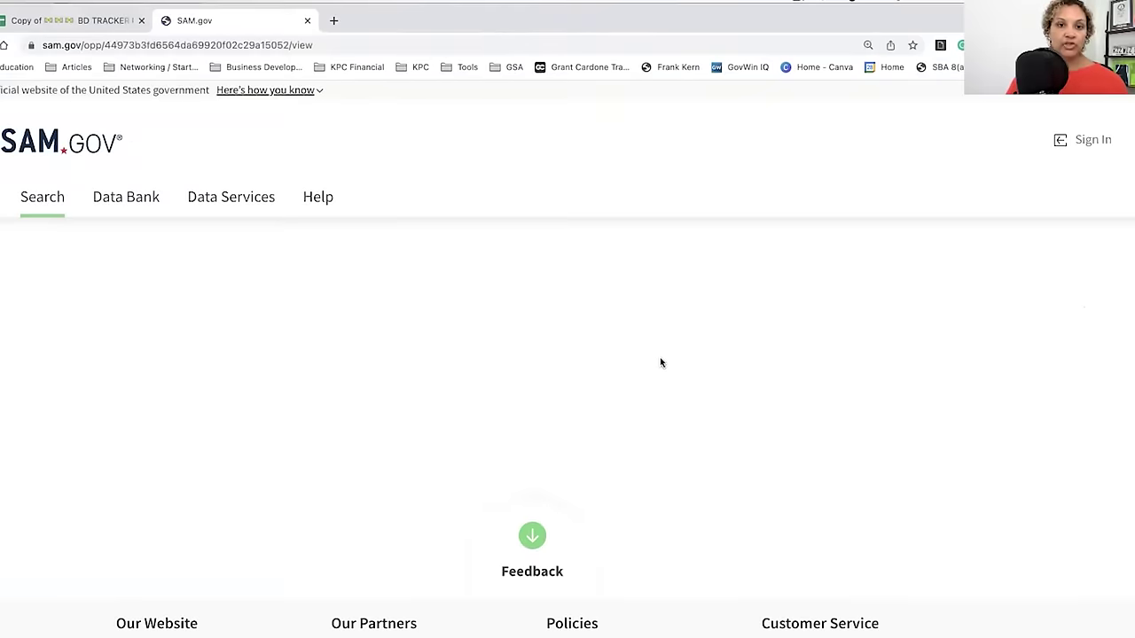
scroll(659, 491, "down", 15)
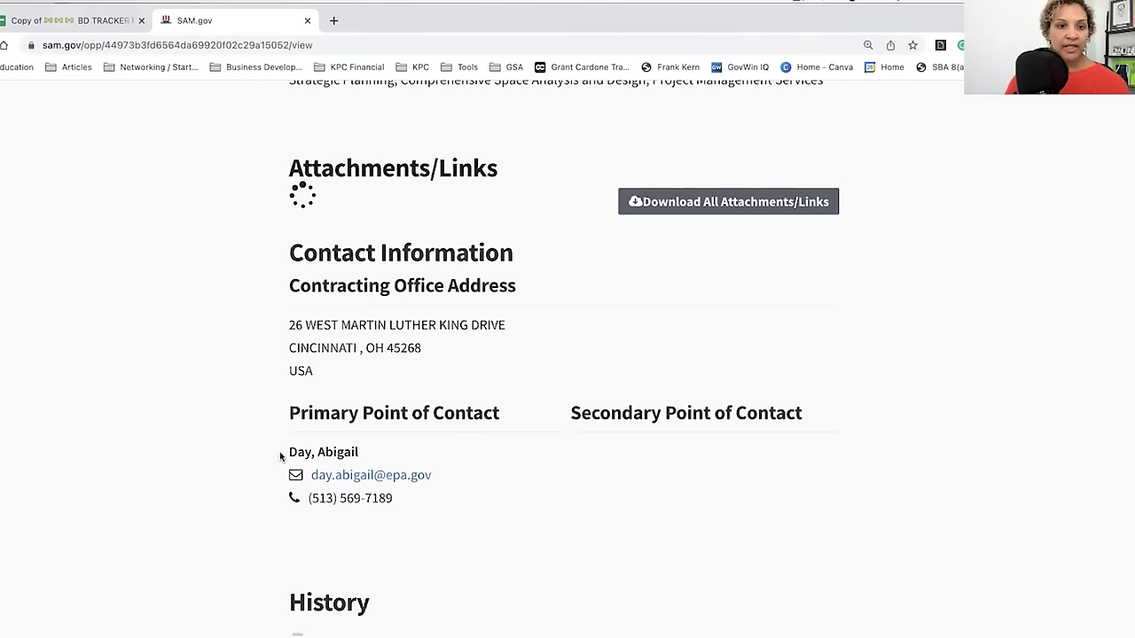
scroll(374, 469, "down", 1)
scroll(359, 577, "up", 4)
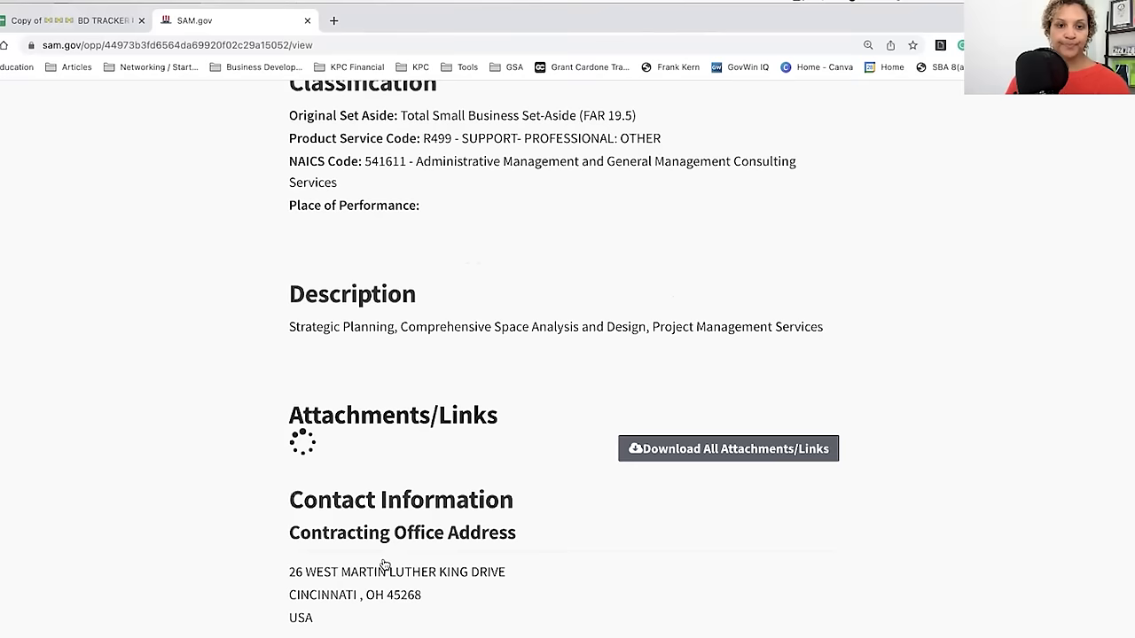
- Copy the solicitation's web address and open it in the other browser window, in place of the TAPS RFI notice
left_click(786, 43)
key("super+c")
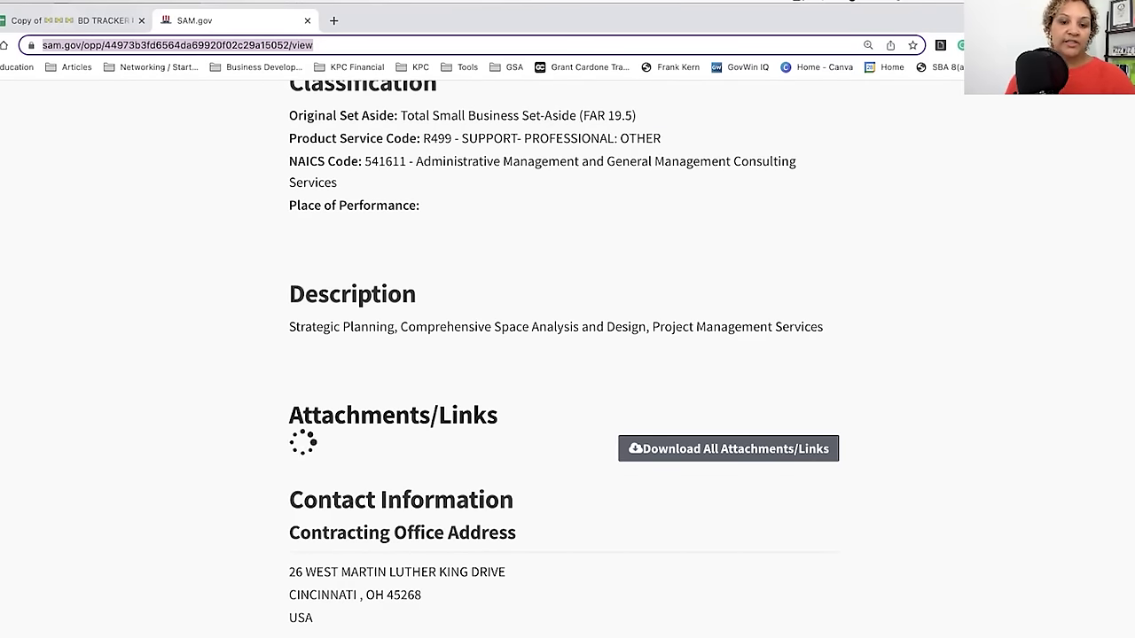
key("super+Tab")
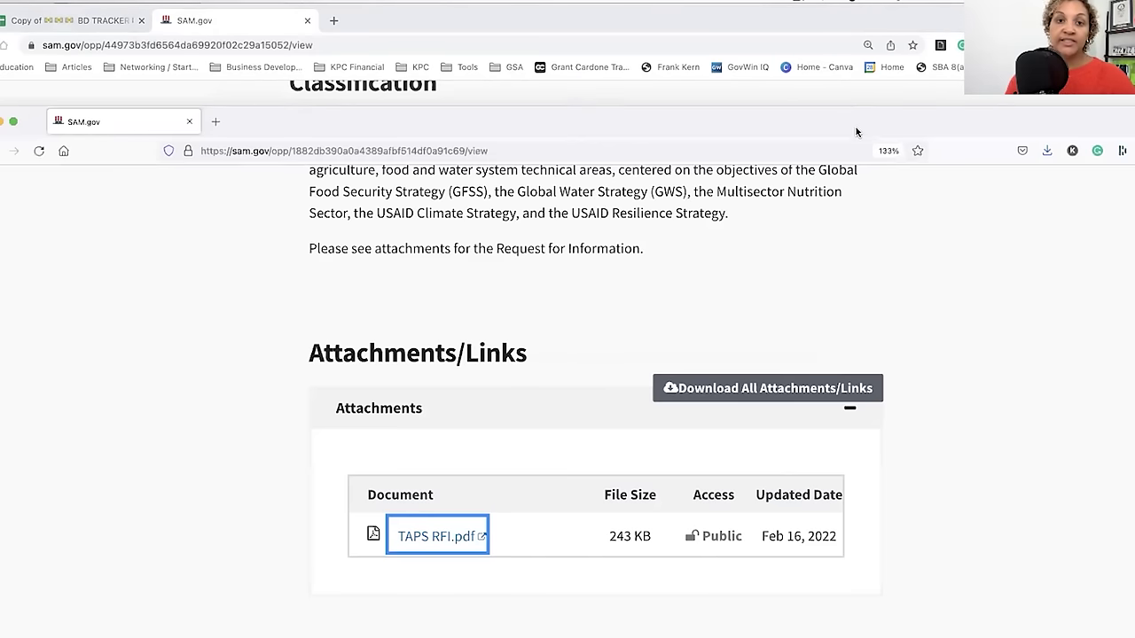
left_click_drag(850, 123, 859, 137)
left_click(360, 164)
key("super+v")
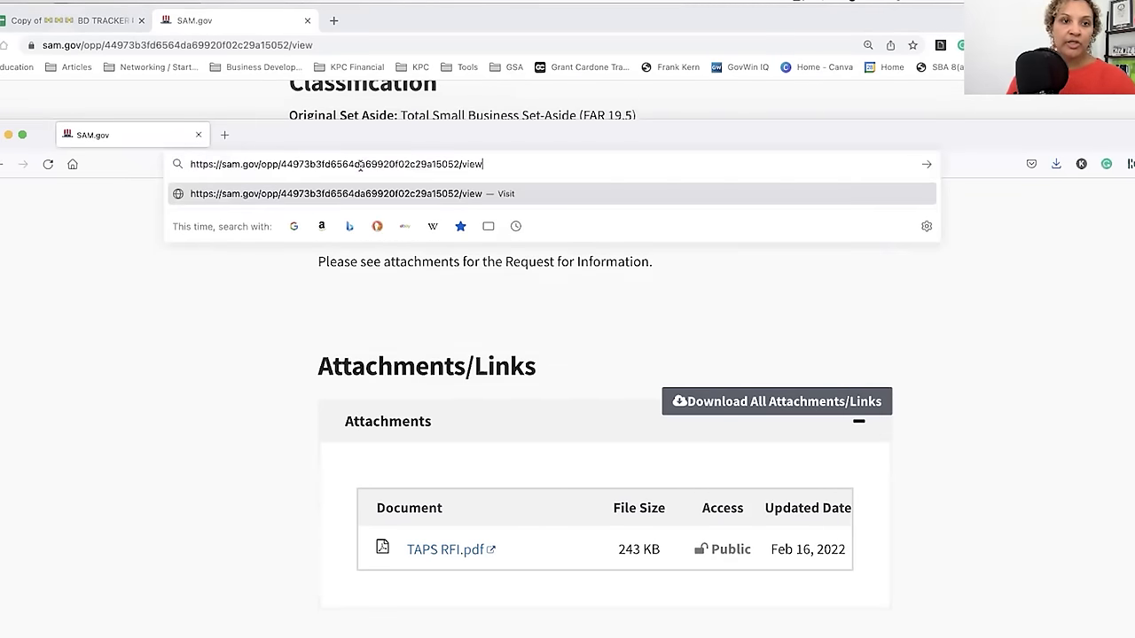
key("Return")
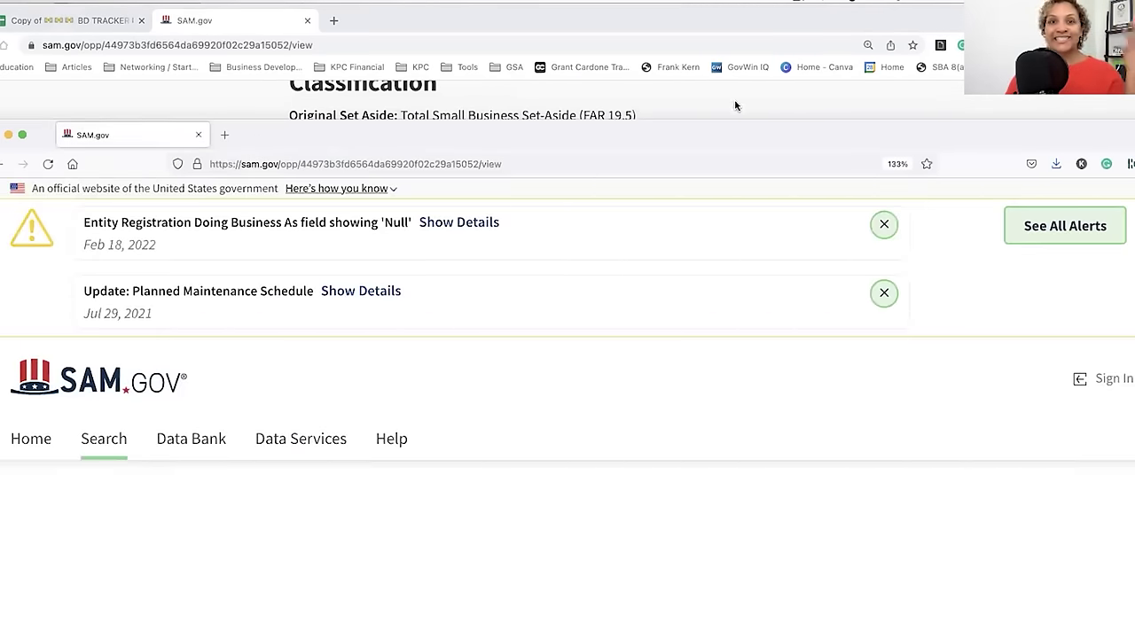
- Move the browser window higher on the screen and examine the solicitation's notice ID, agency details and general information dates
left_click_drag(731, 149, 728, 49)
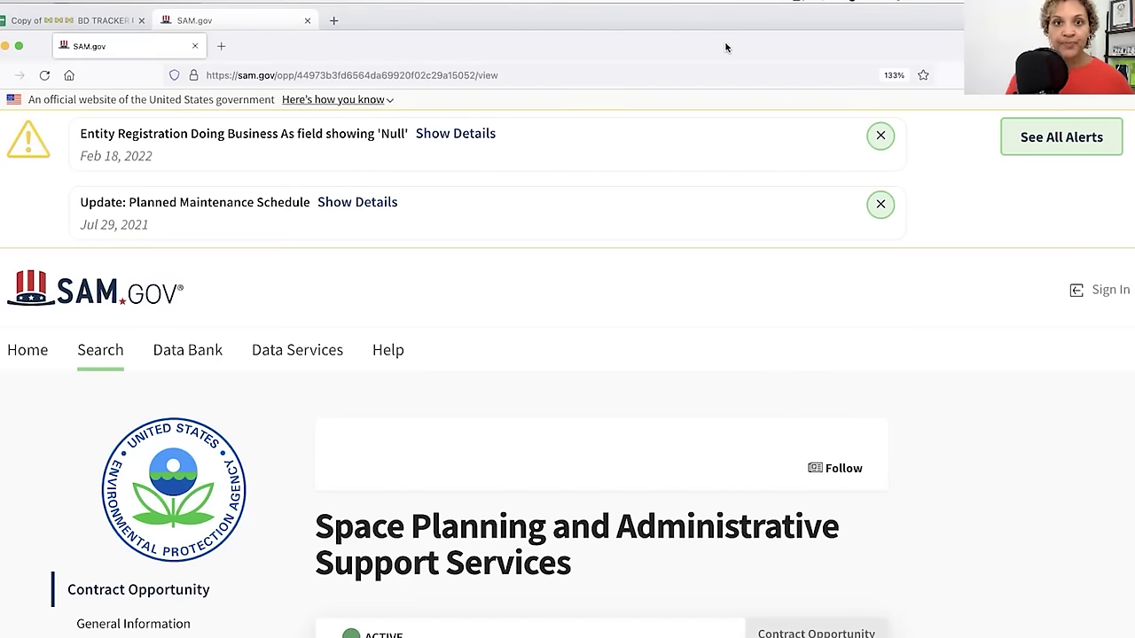
scroll(532, 302, "down", 5)
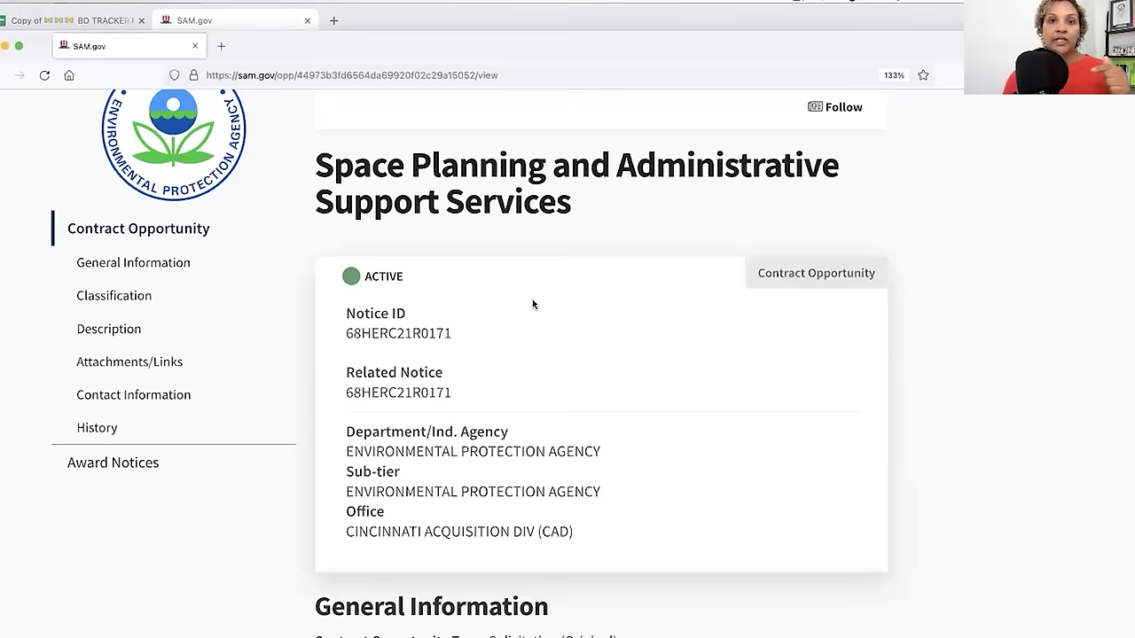
scroll(535, 302, "down", 1)
scroll(615, 444, "down", 3)
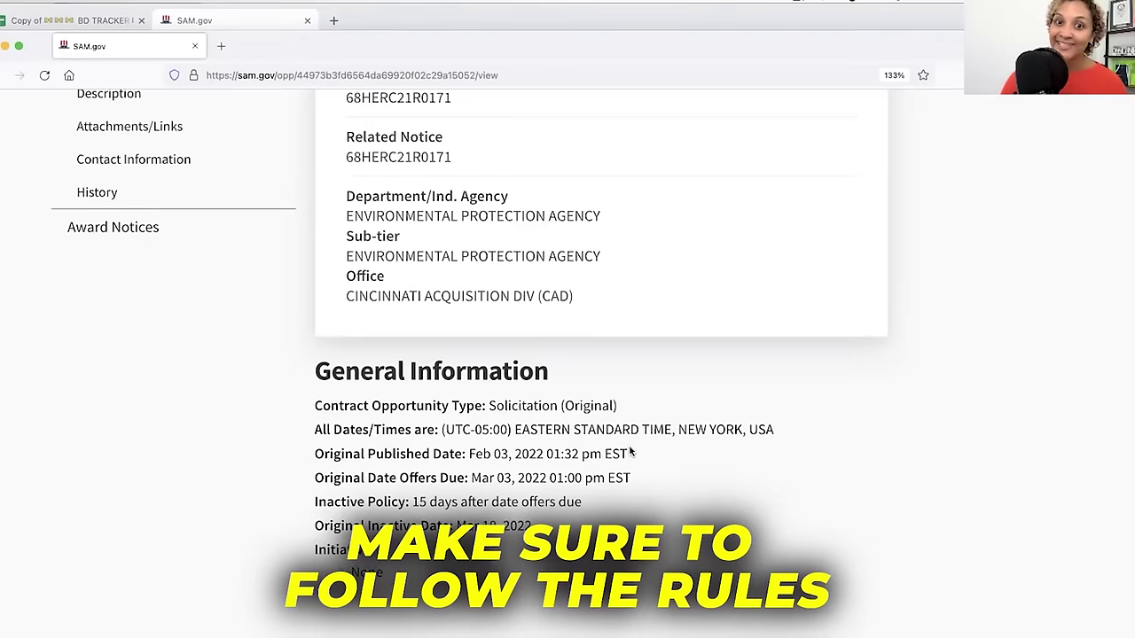
- Go through the notice's general information and classification to its attachments and links, and open the solicitation's FedConnect opportunity page
scroll(627, 501, "down", 6)
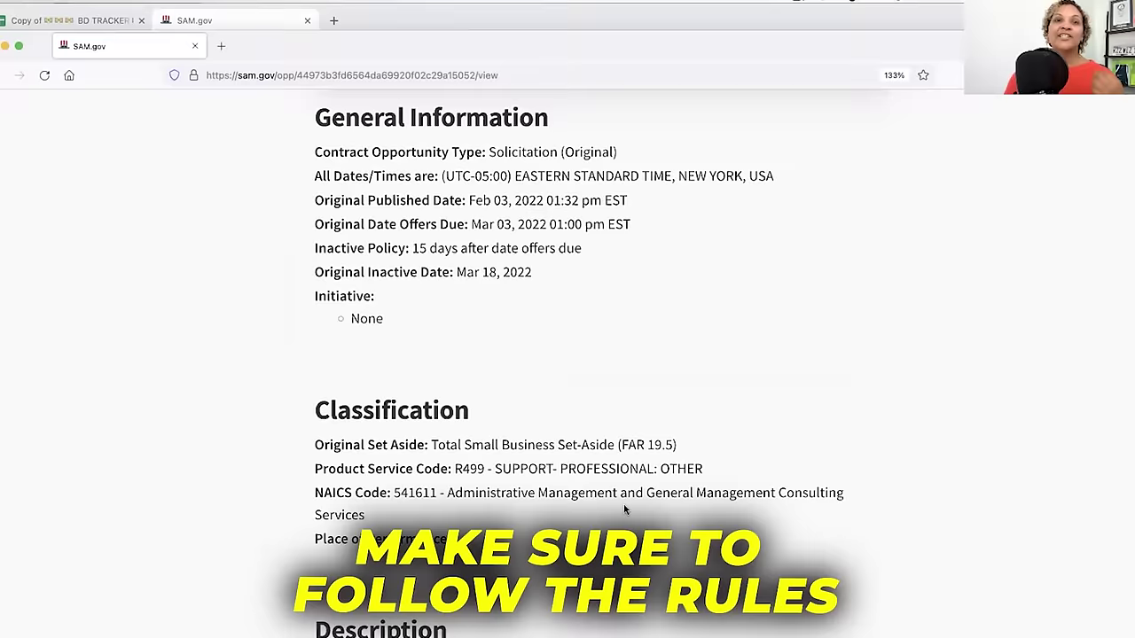
scroll(627, 505, "down", 4)
left_click(621, 494)
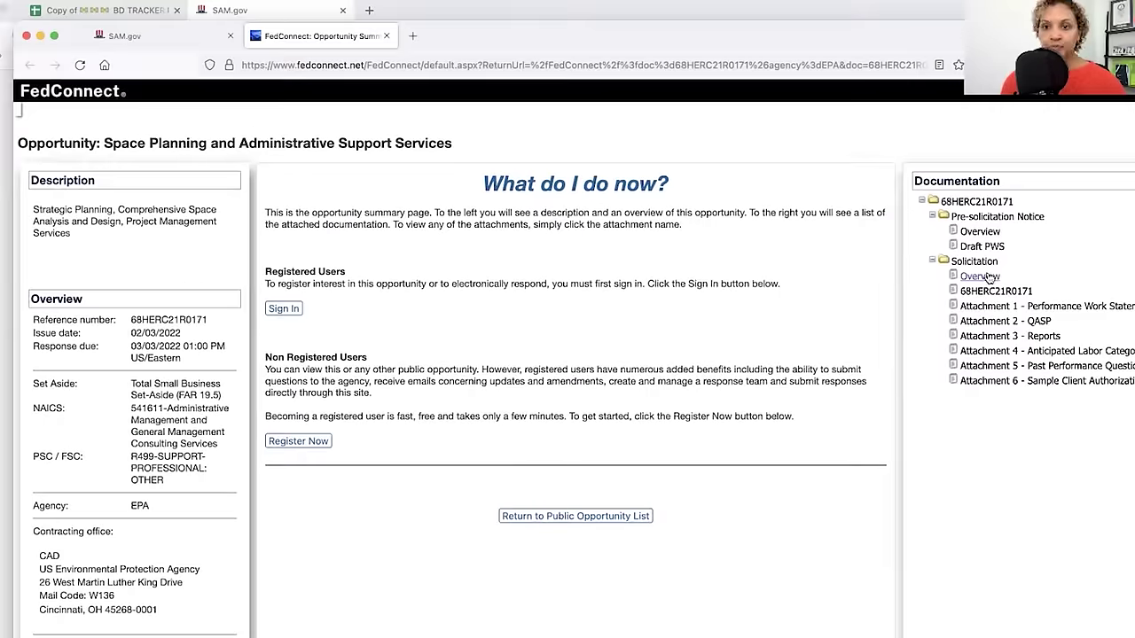
- Open the Overview under Solicitation, enlarge its window to read the opportunity and contracting office details, and close it
left_click(980, 277)
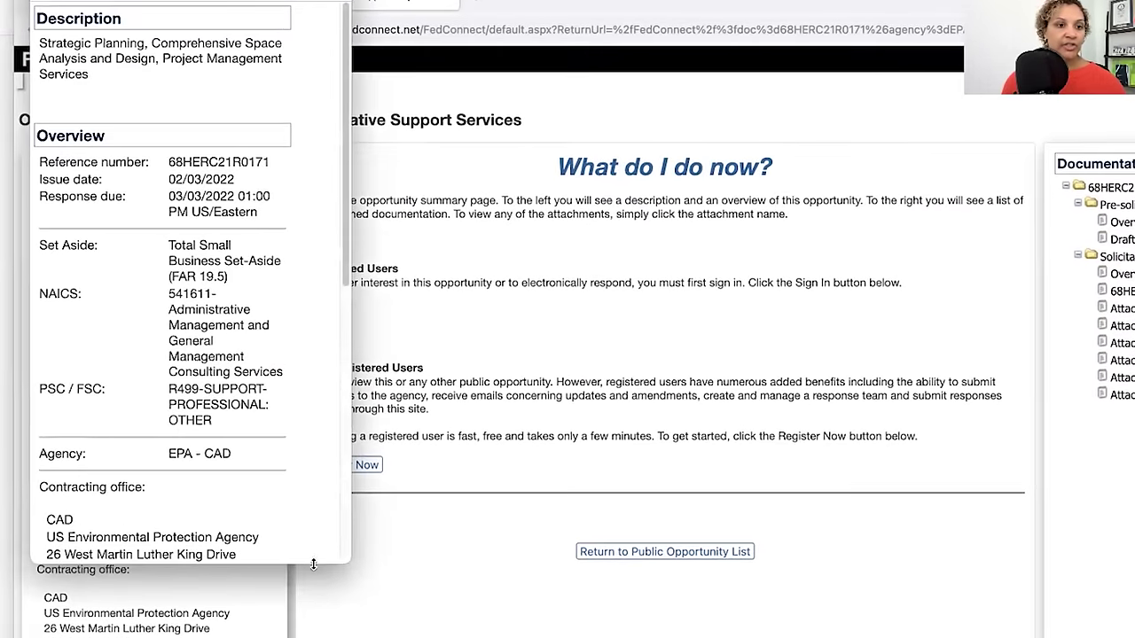
left_click_drag(353, 570, 527, 633)
scroll(352, 608, "down", 5)
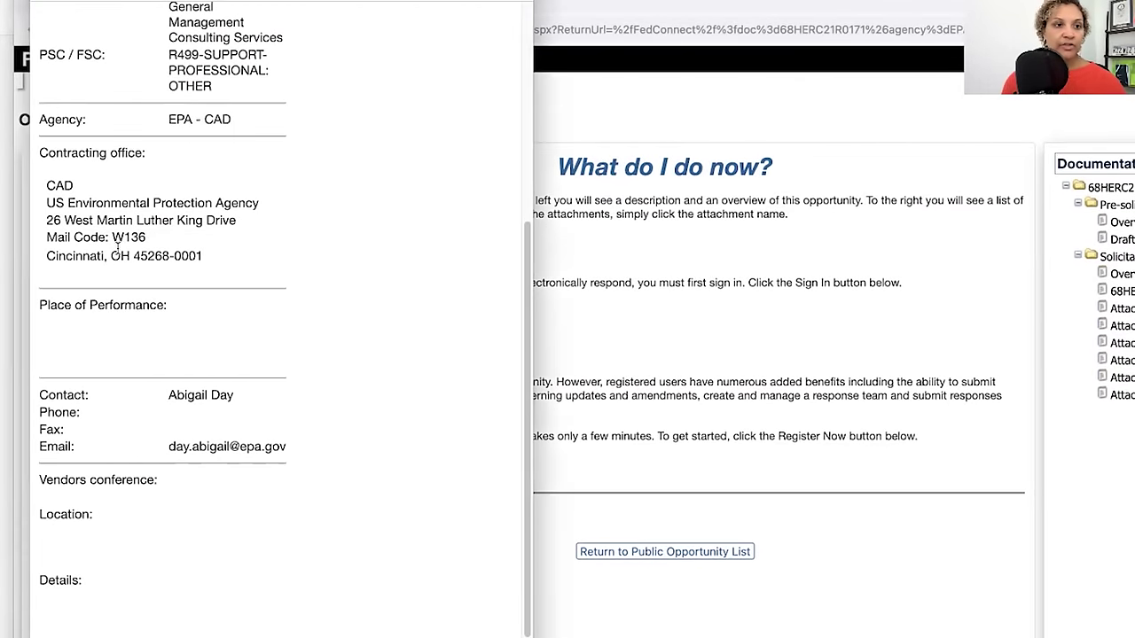
key("super+w")
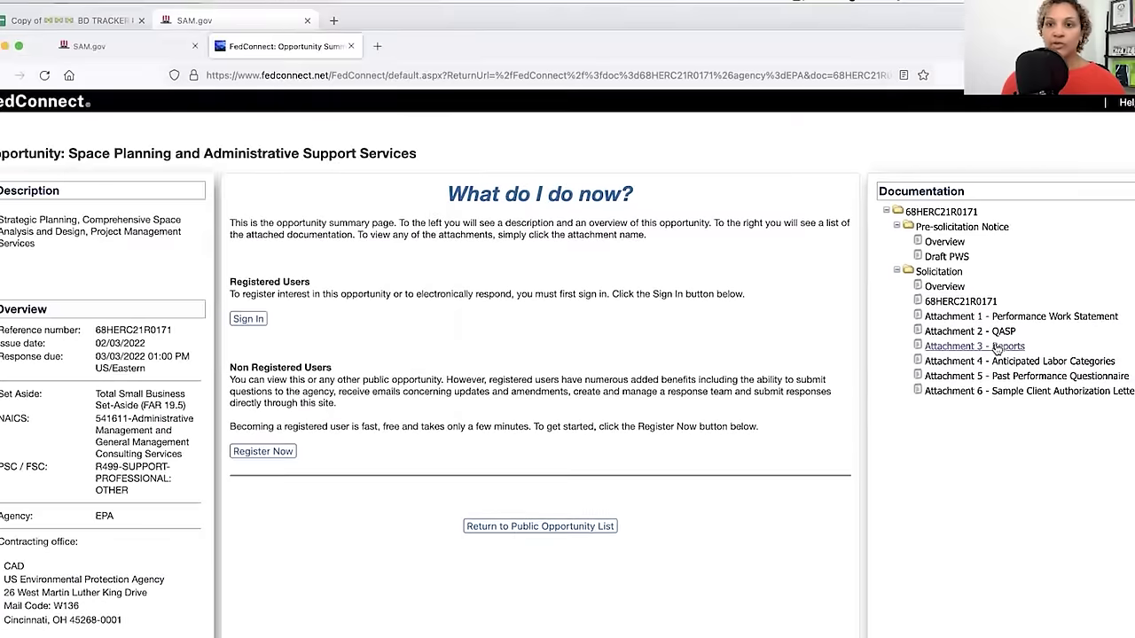
- Open the 68HERC21R0171 solicitation document from the FedConnect documentation list in Adobe Acrobat
left_click(948, 303)
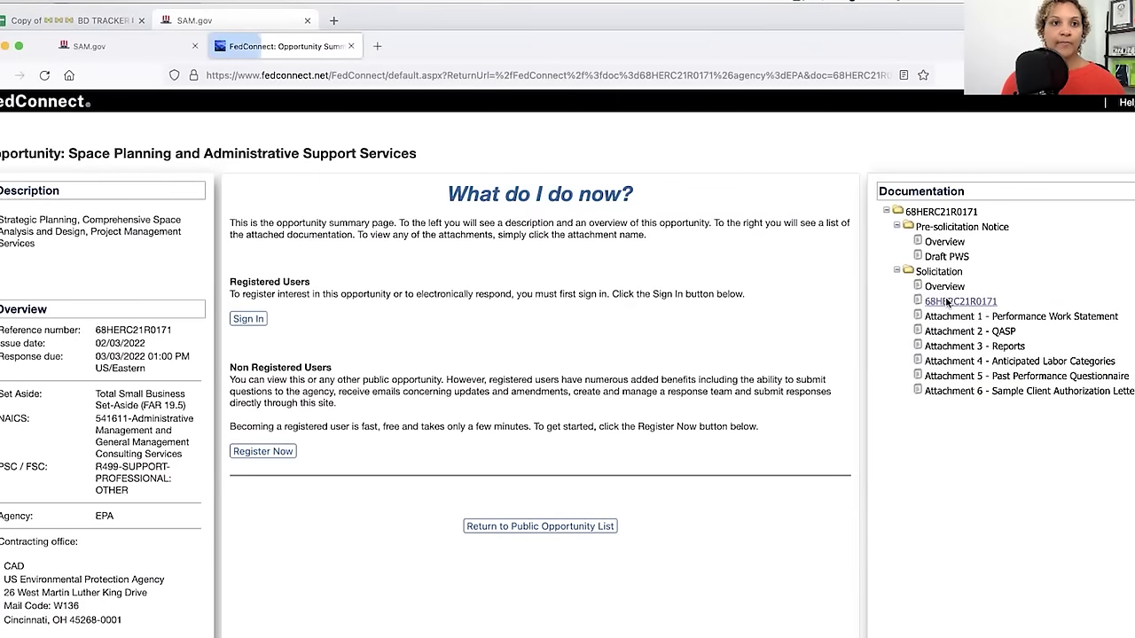
left_click(484, 444)
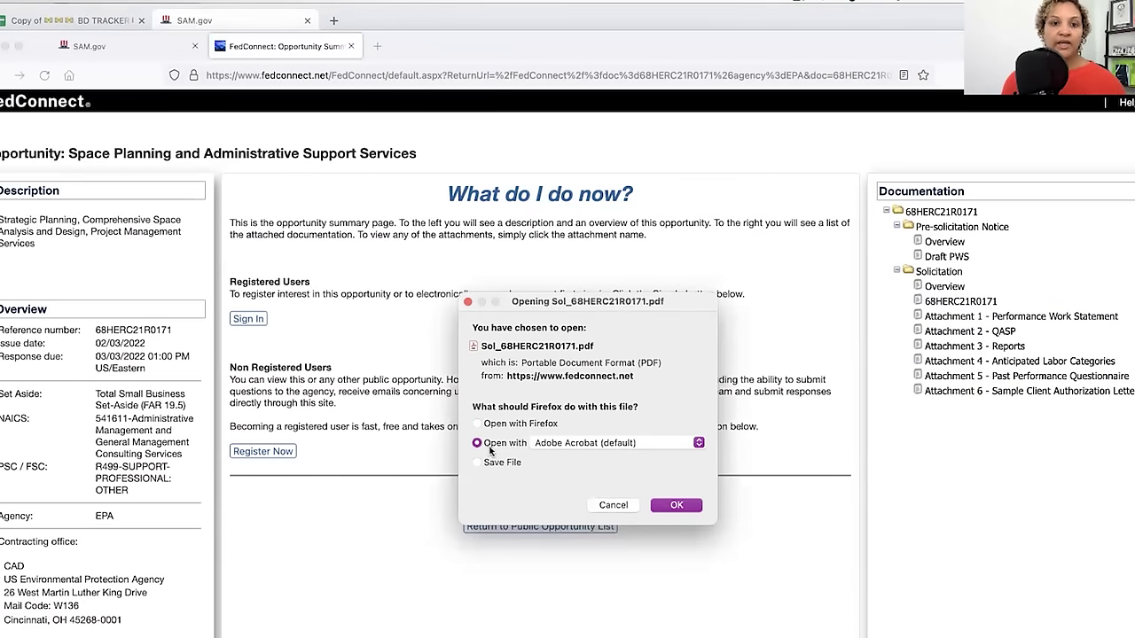
left_click(682, 506)
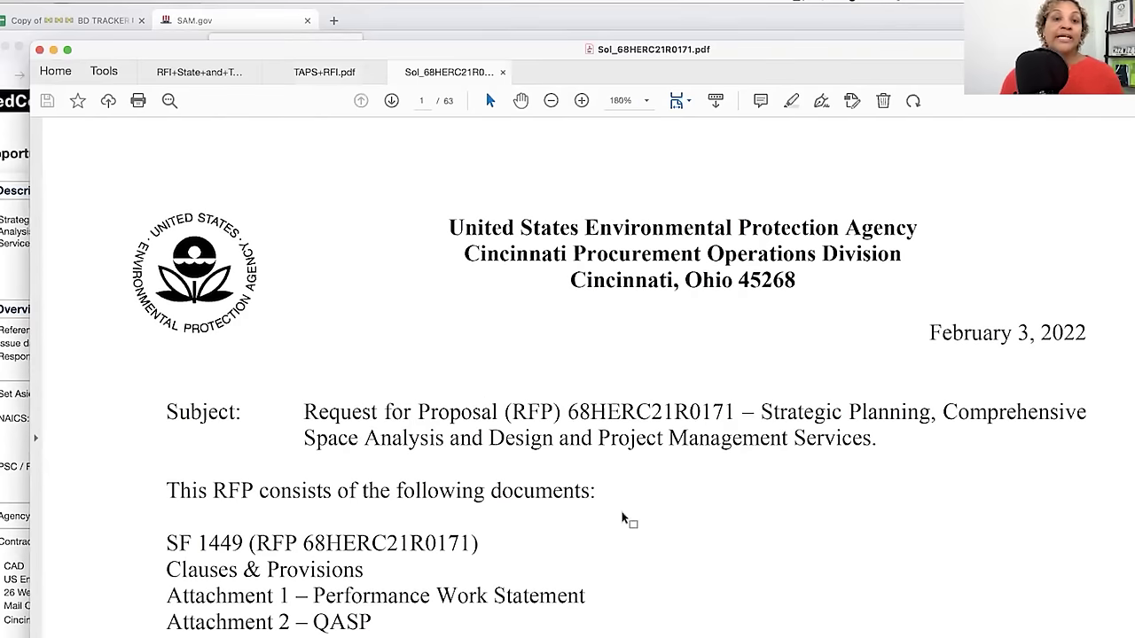
- Read the RFP cover letter's subject, document list and proposal submission instructions, shifting the PDF window slightly for a better view
scroll(635, 547, "down", 4)
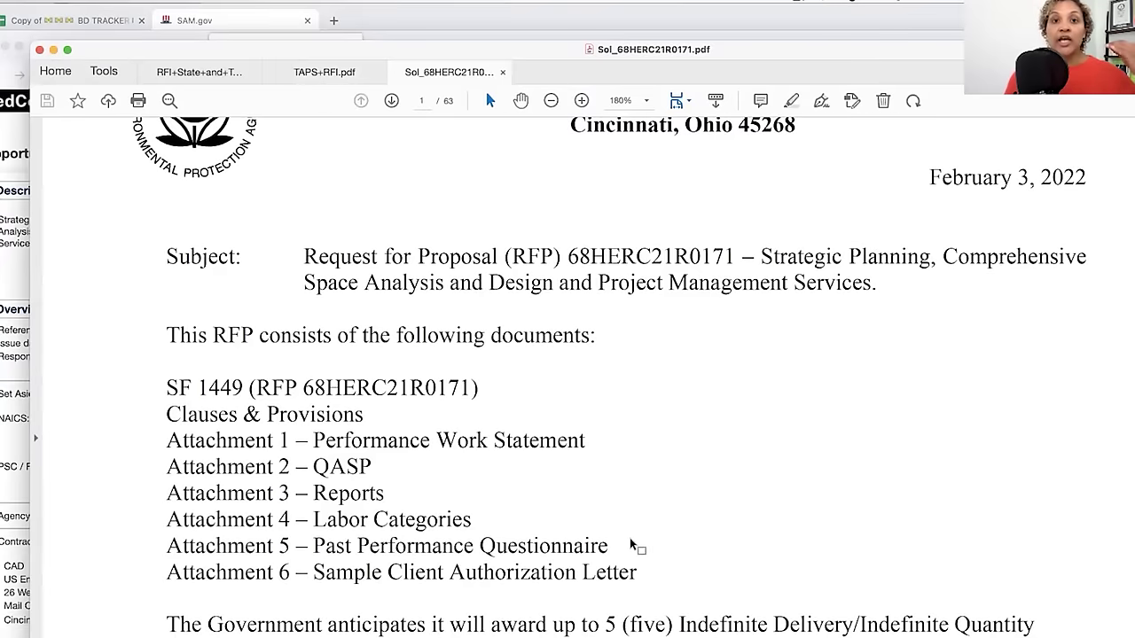
scroll(632, 541, "down", 5)
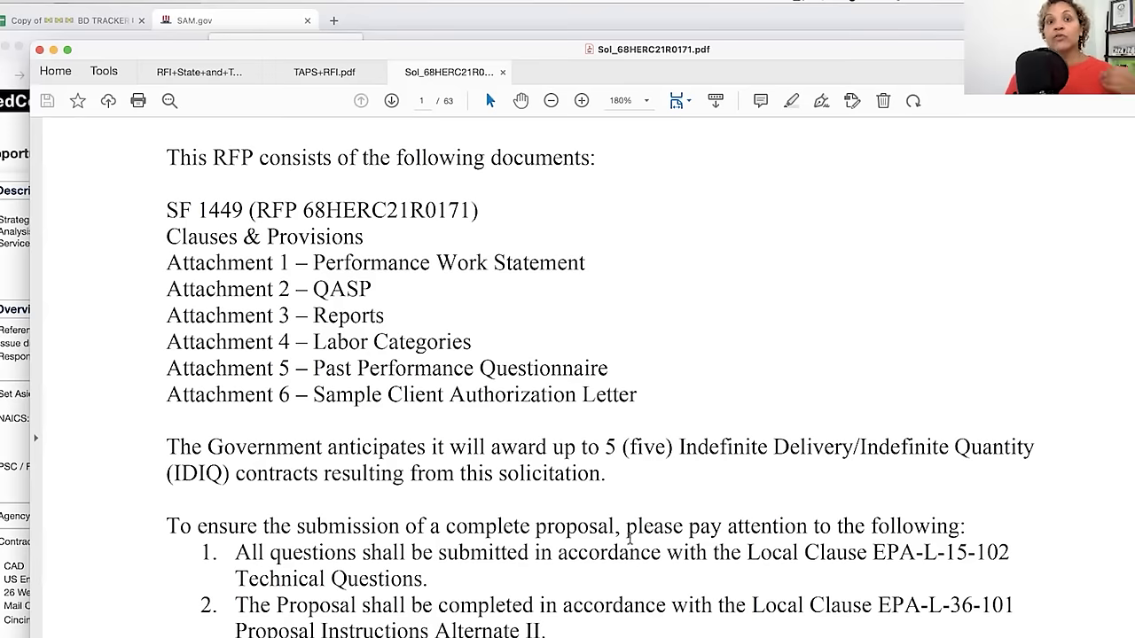
scroll(630, 538, "down", 4)
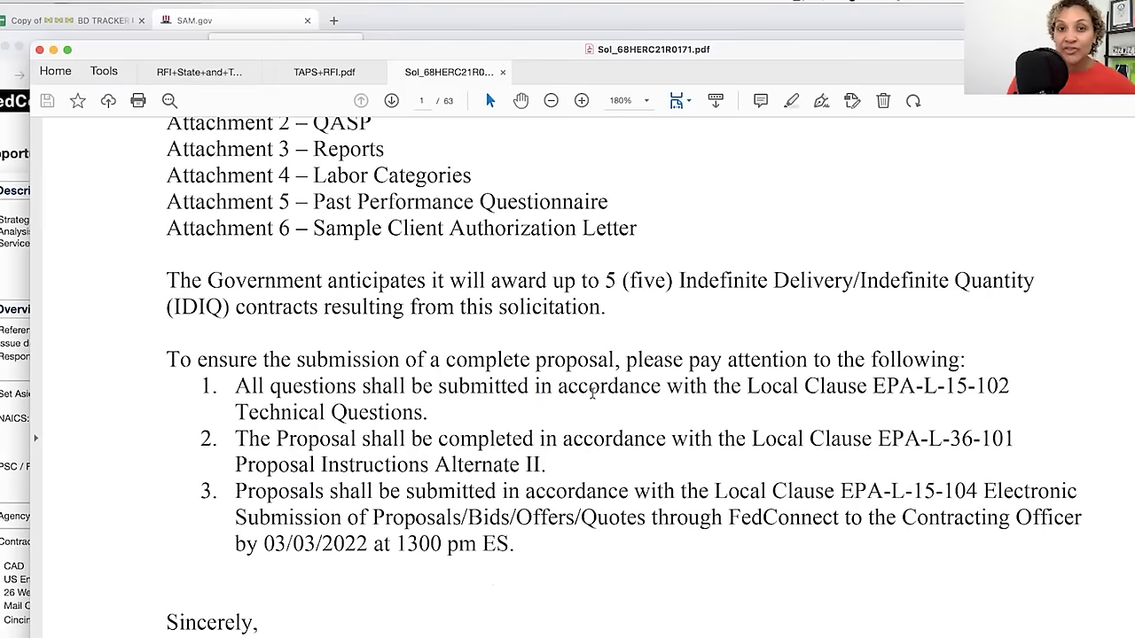
scroll(590, 391, "down", 2)
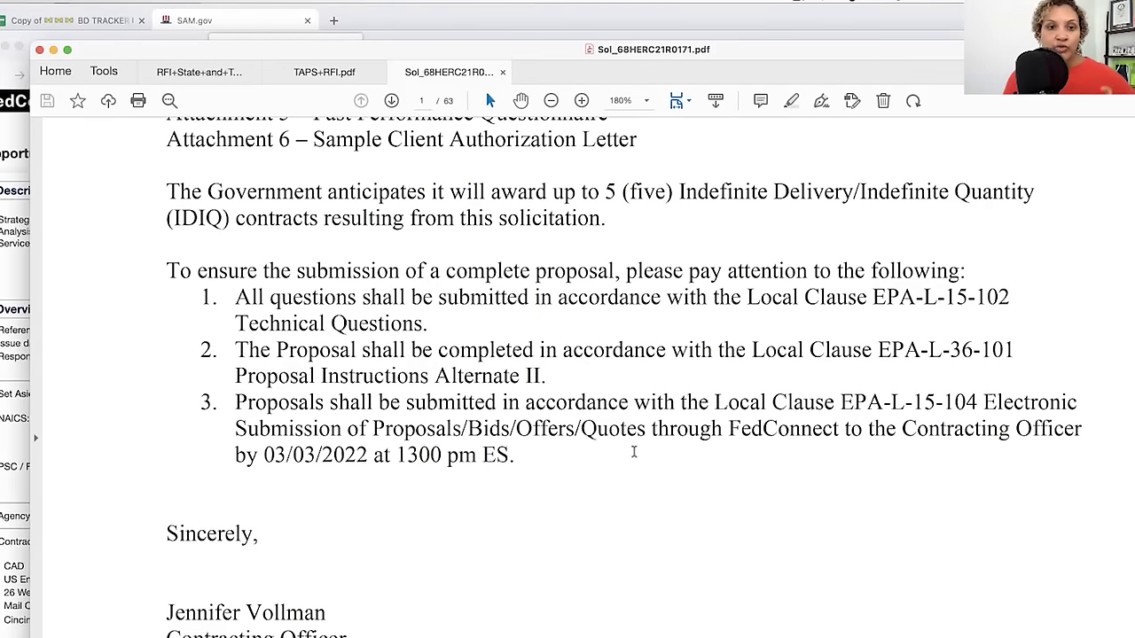
scroll(588, 610, "down", 4)
scroll(588, 611, "down", 4)
scroll(589, 610, "up", 7)
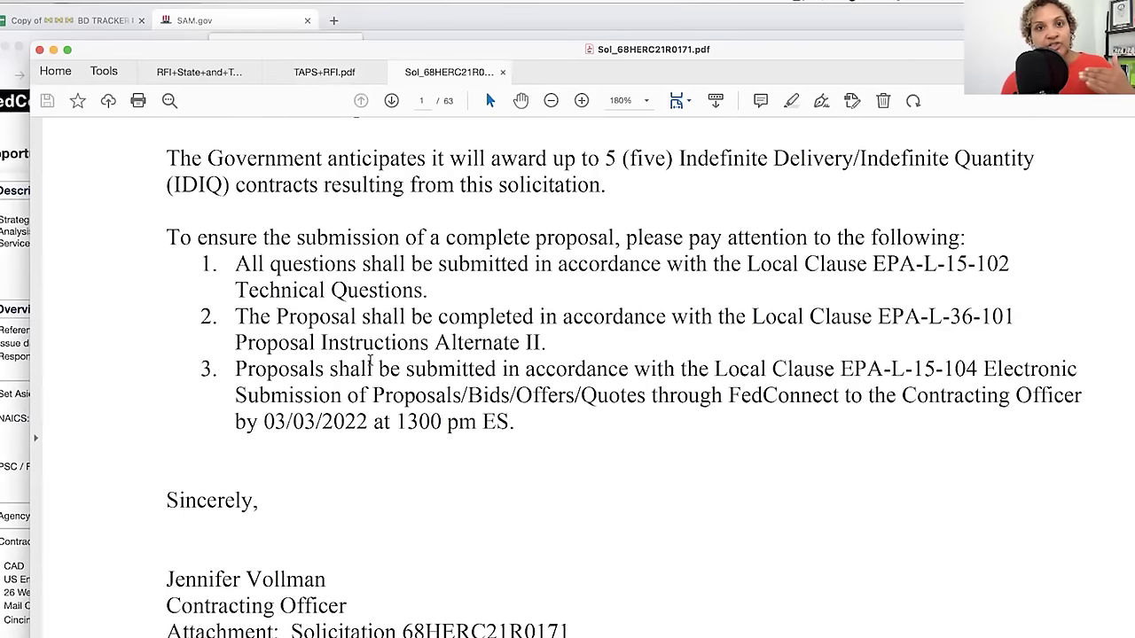
scroll(357, 405, "down", 3)
scroll(361, 406, "up", 13)
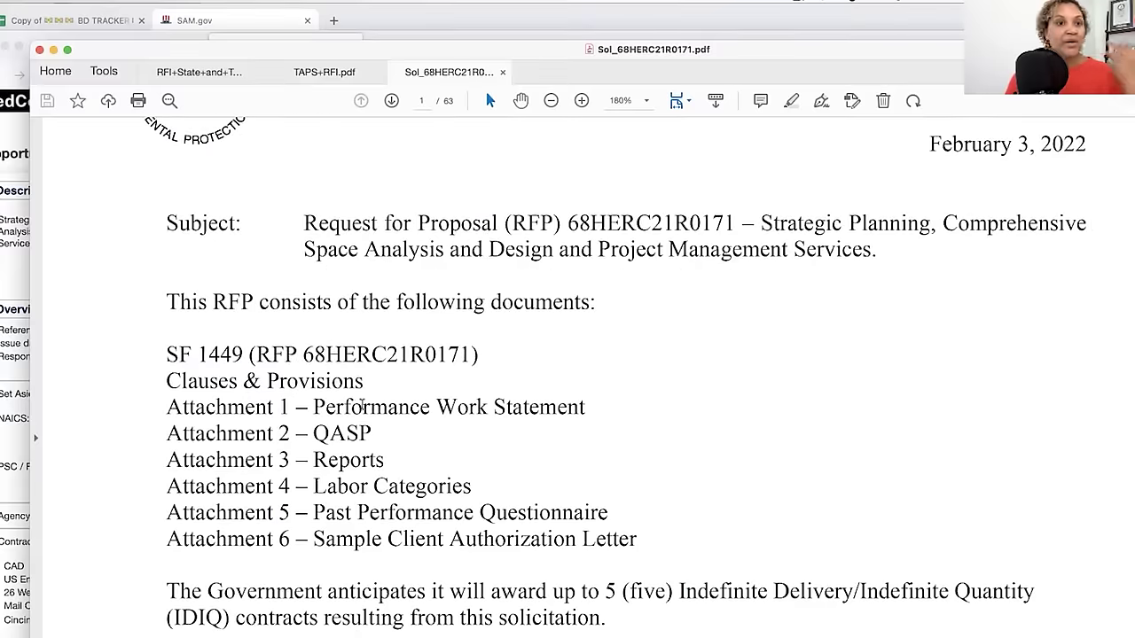
left_click_drag(840, 48, 774, 36)
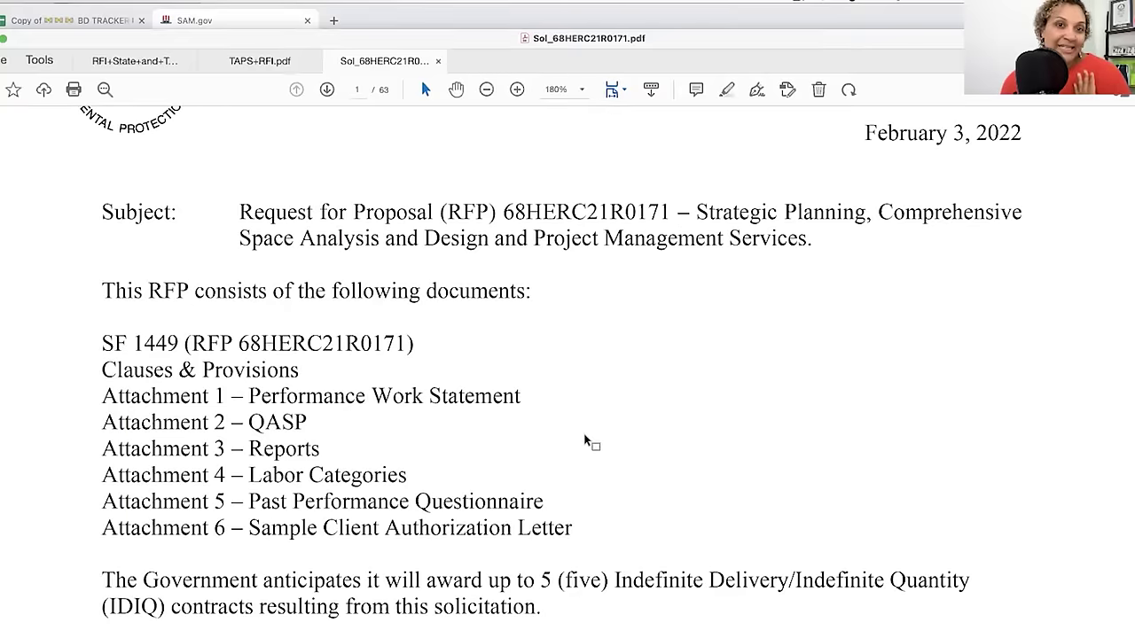
scroll(587, 443, "down", 4)
scroll(528, 587, "up", 8)
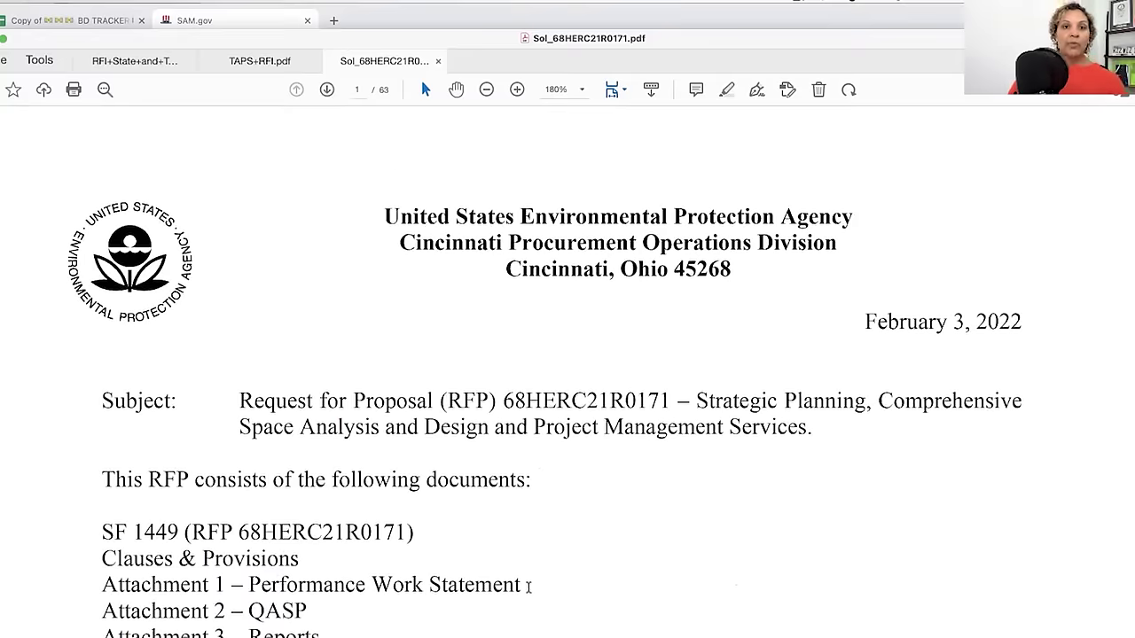
scroll(527, 608, "down", 10)
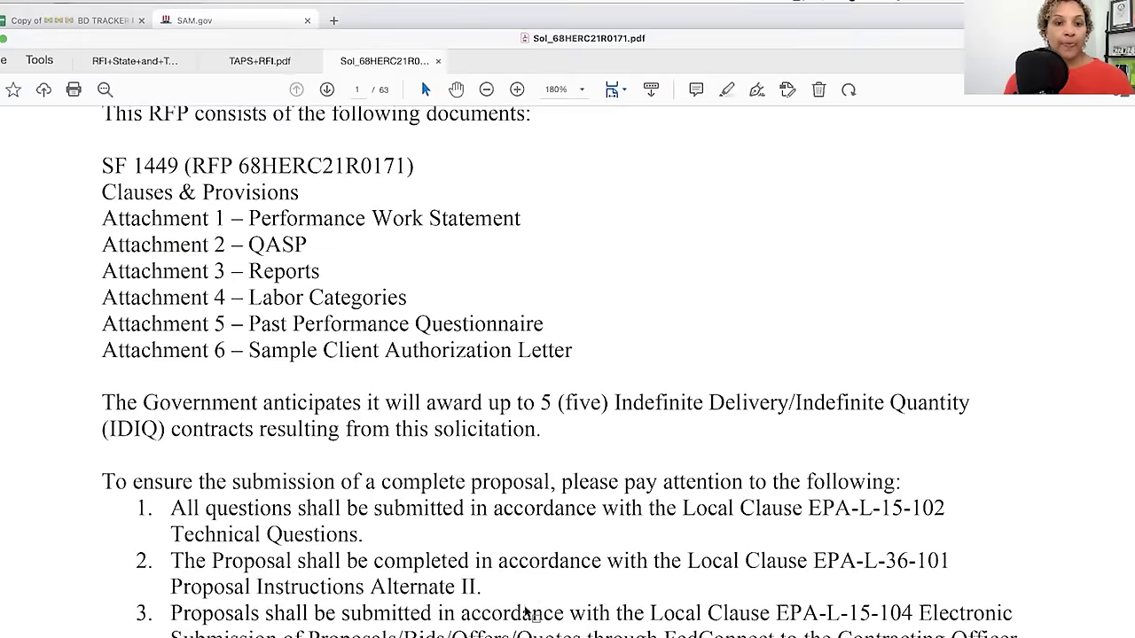
- Select passages of the cover letter while reading: the IDIQ award statement and the instructions on technical questions, proposal completion and electronic submission
left_click_drag(510, 303, 564, 336)
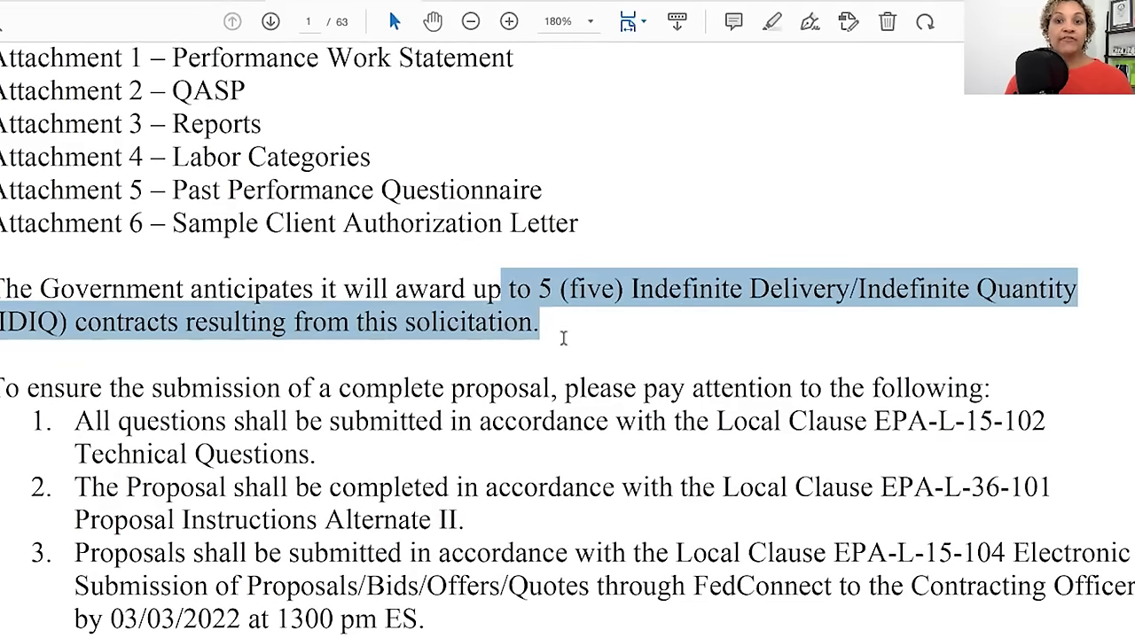
left_click(784, 299)
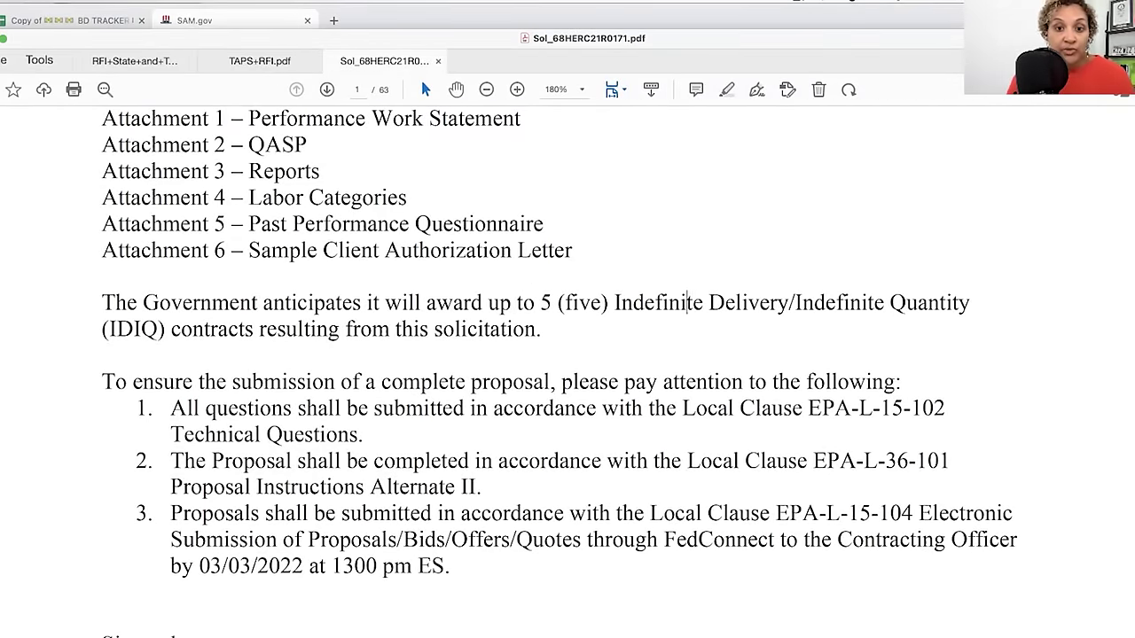
scroll(413, 625, "down", 3)
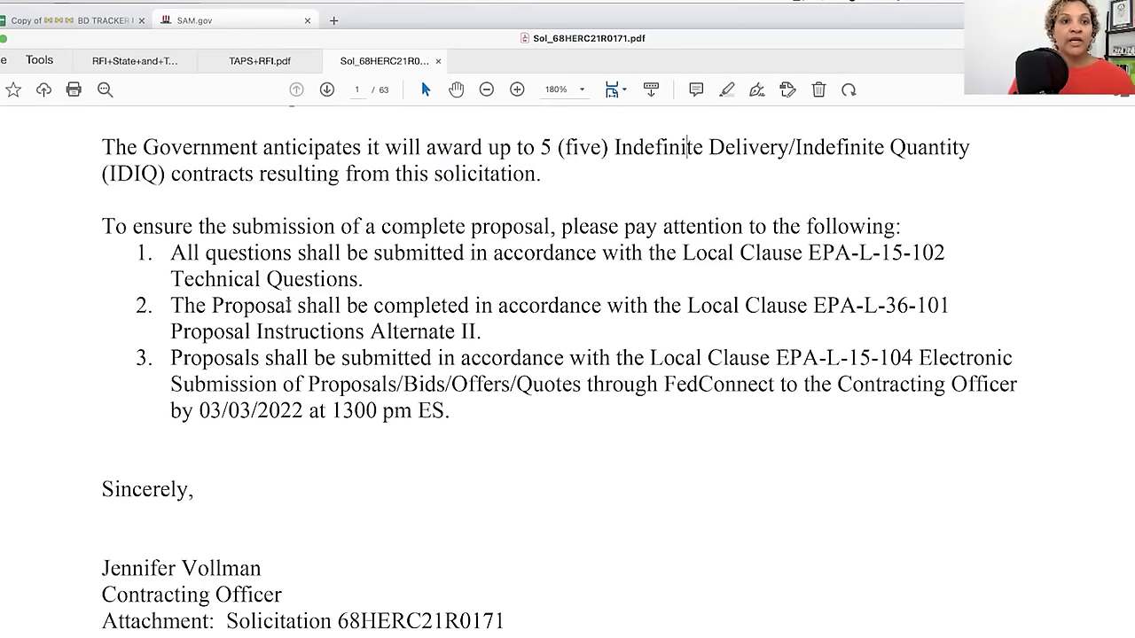
left_click_drag(363, 280, 174, 256)
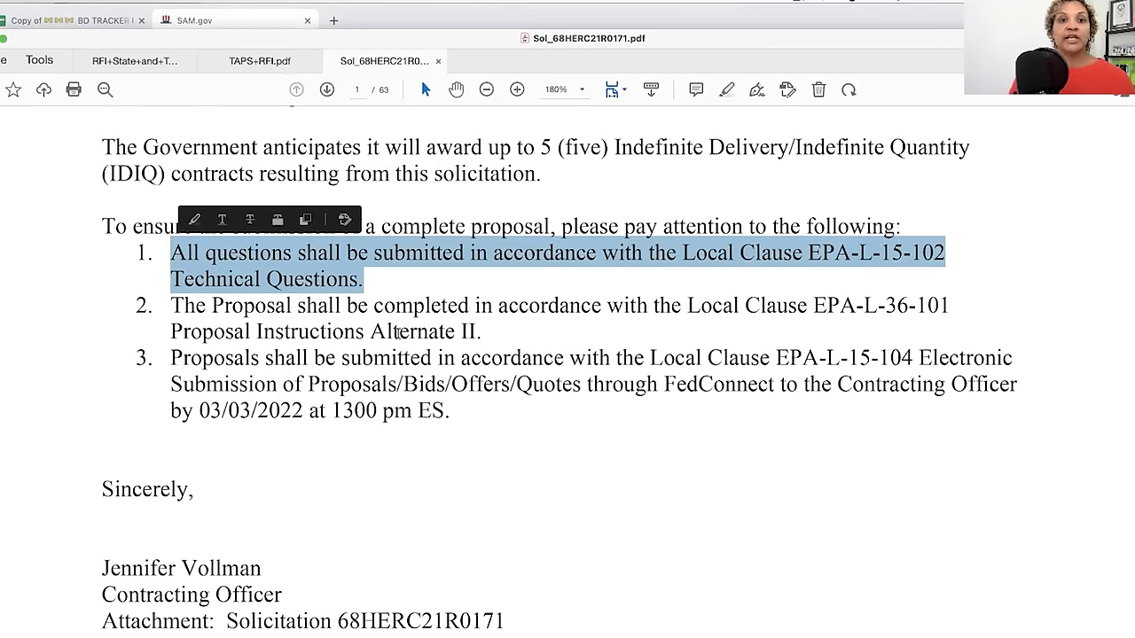
mouse_move(478, 339)
left_mouse_down()
mouse_move(257, 333)
mouse_move(460, 333)
left_mouse_up()
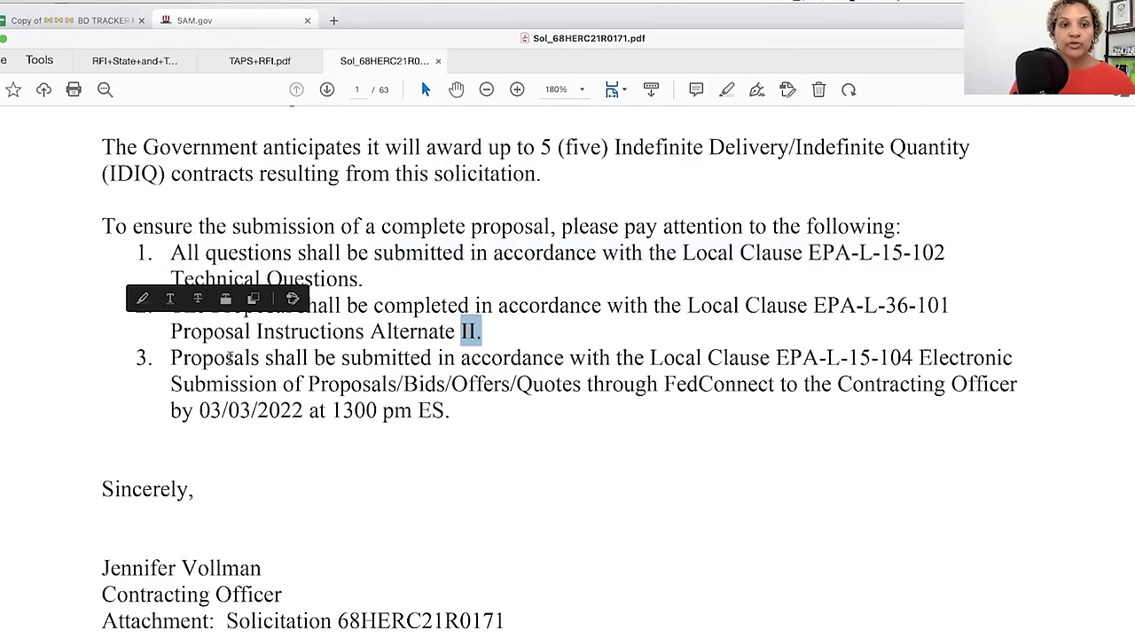
left_click_drag(450, 410, 265, 359)
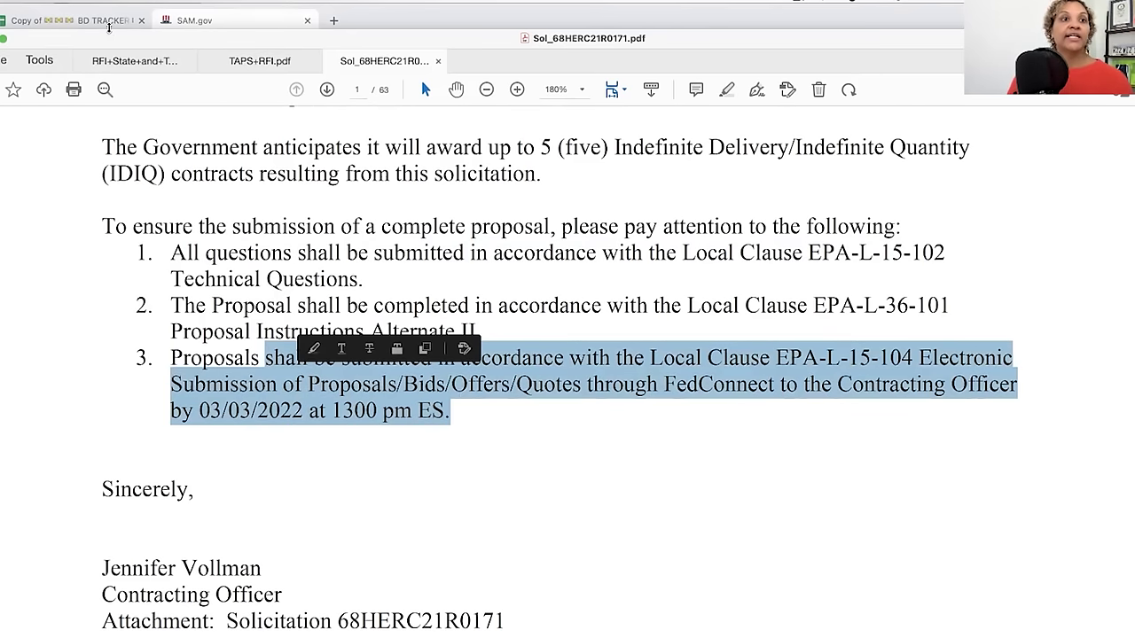
- Return to the FedConnect opportunity page and open Attachment 5 - Past Performance Questionnaire in Microsoft Word
left_click_drag(110, 36, 195, 31)
left_click(4, 354)
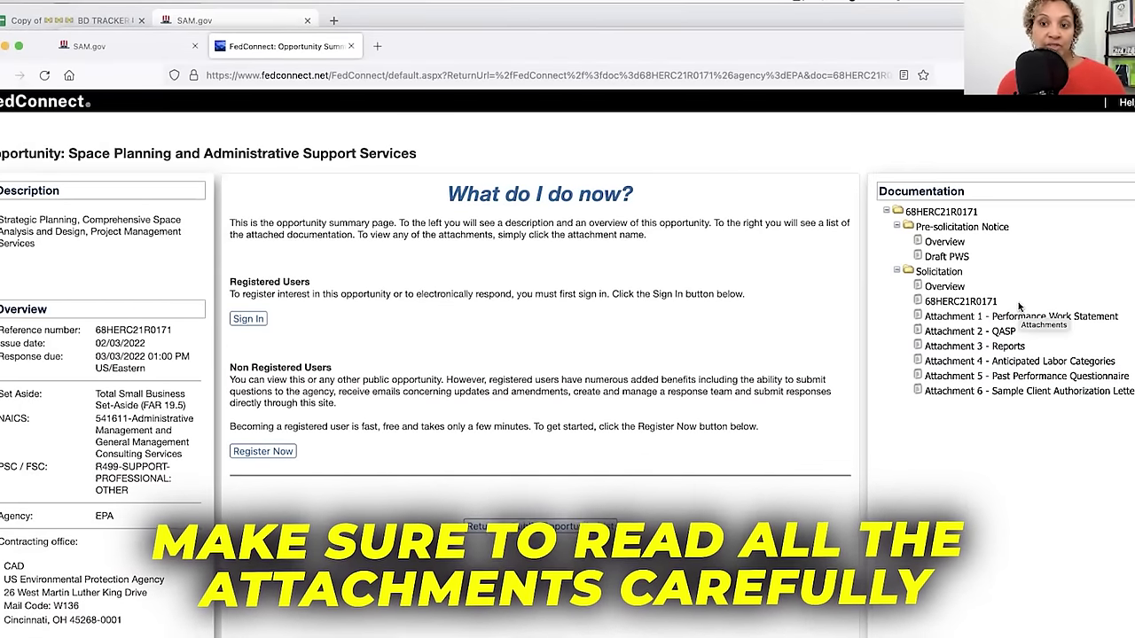
left_click(1022, 378)
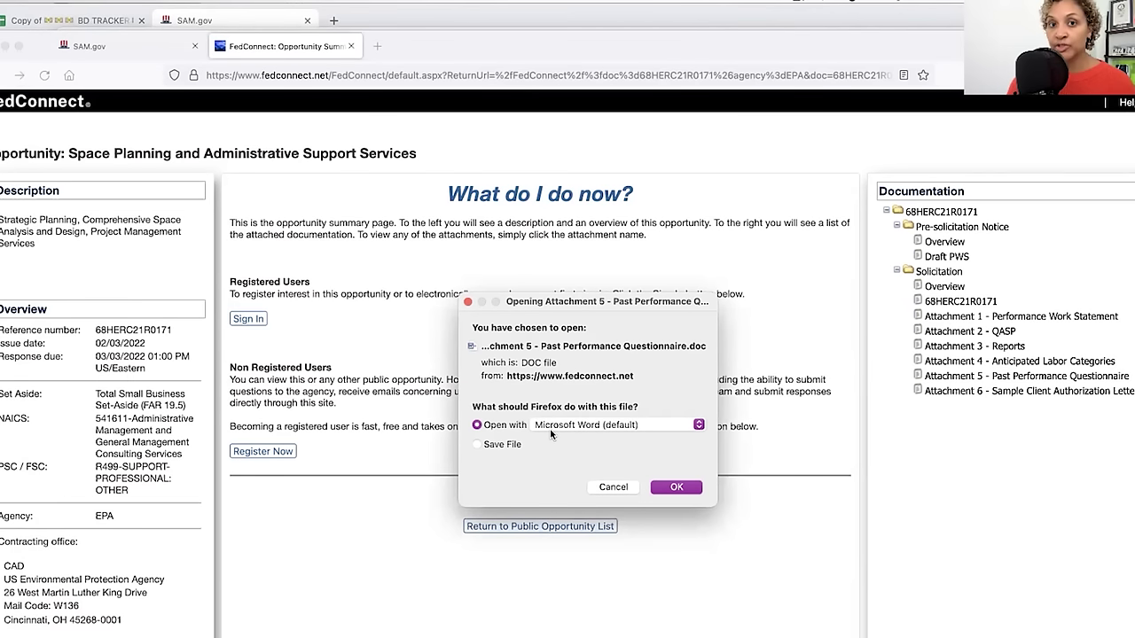
left_click(672, 488)
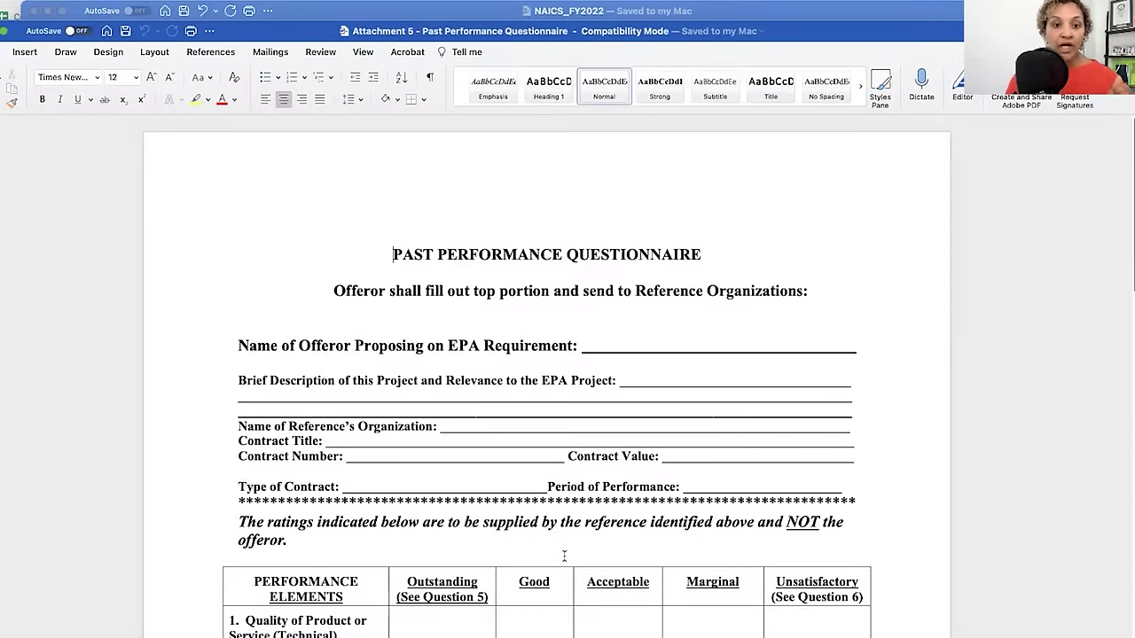
- Select the portion of the questionnaire that the offeror fills out, and look over the performance ratings table and remarks section
scroll(499, 496, "down", 2)
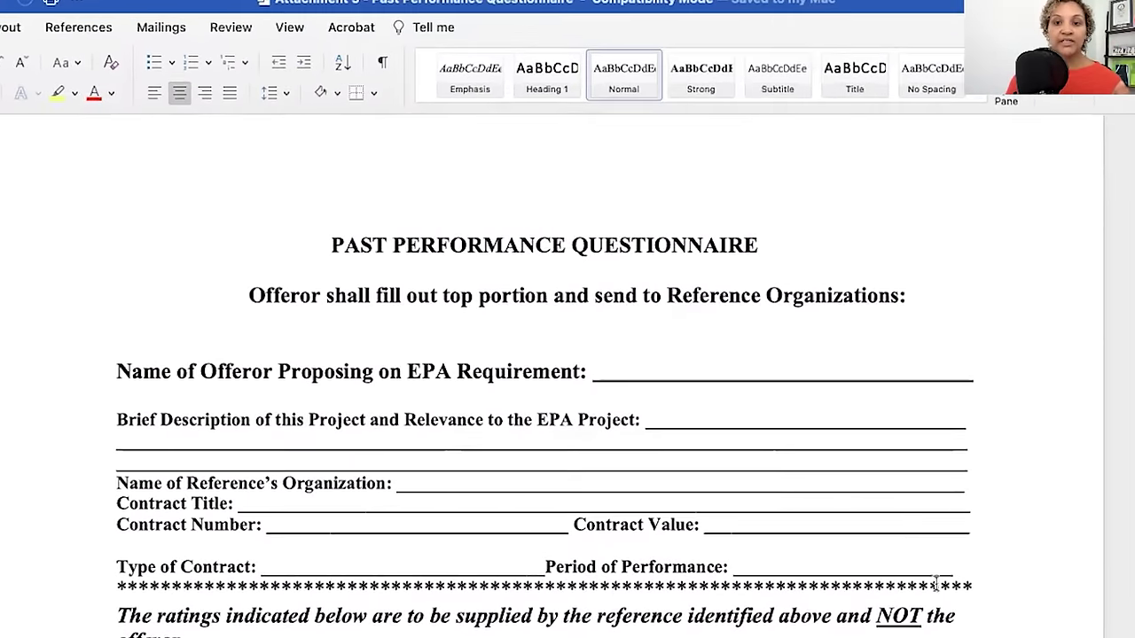
left_click_drag(904, 562, 103, 343)
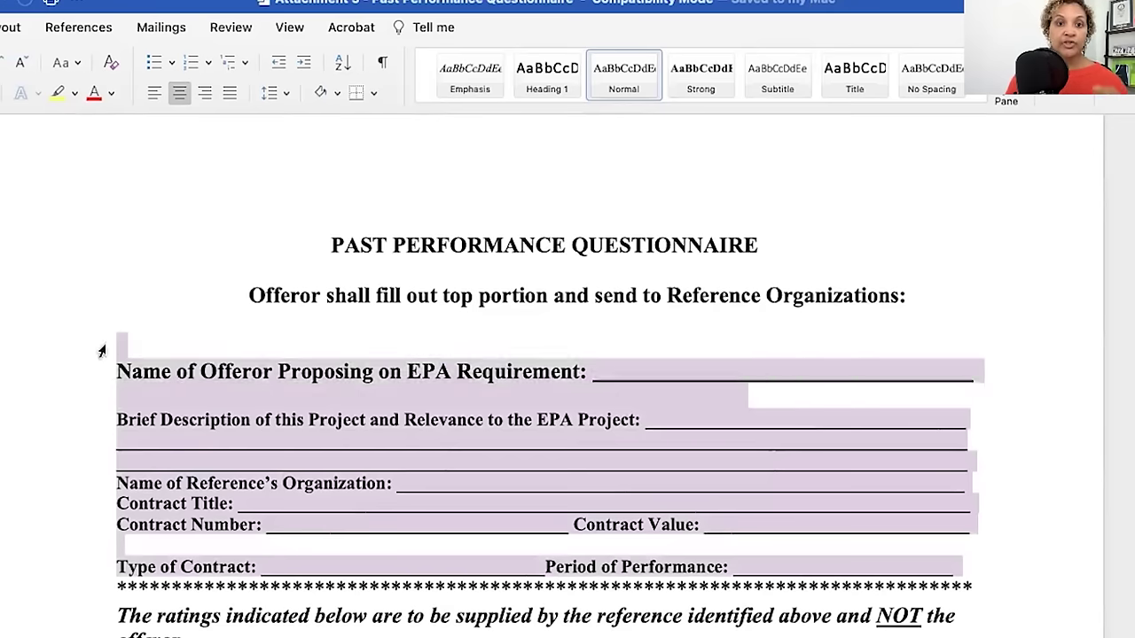
scroll(323, 539, "down", 10)
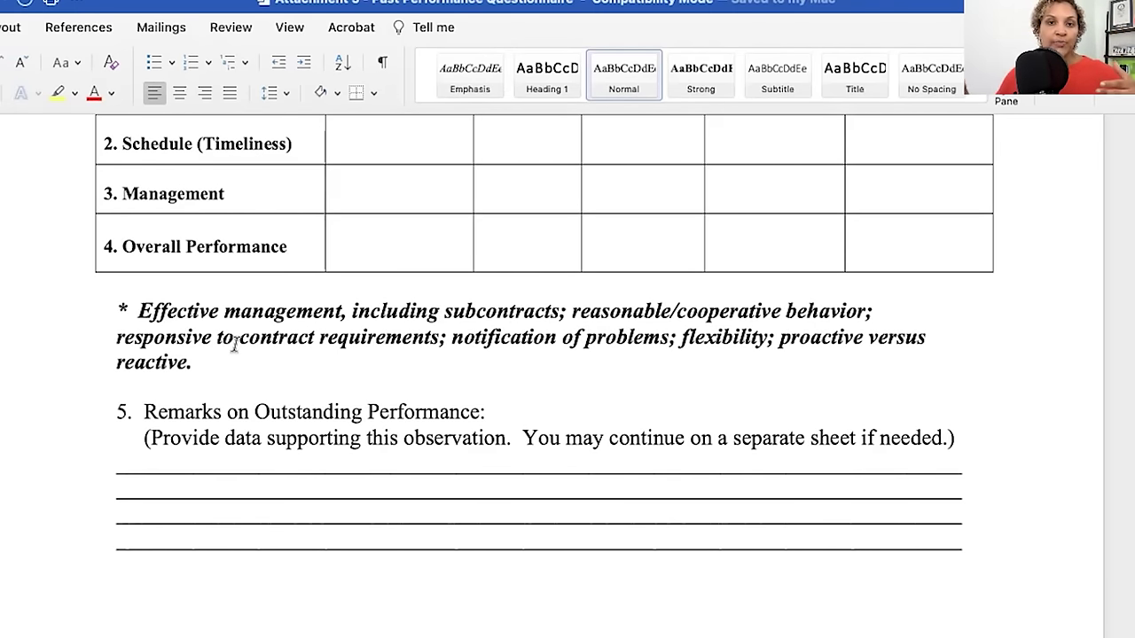
scroll(153, 330, "up", 5)
scroll(152, 329, "up", 4)
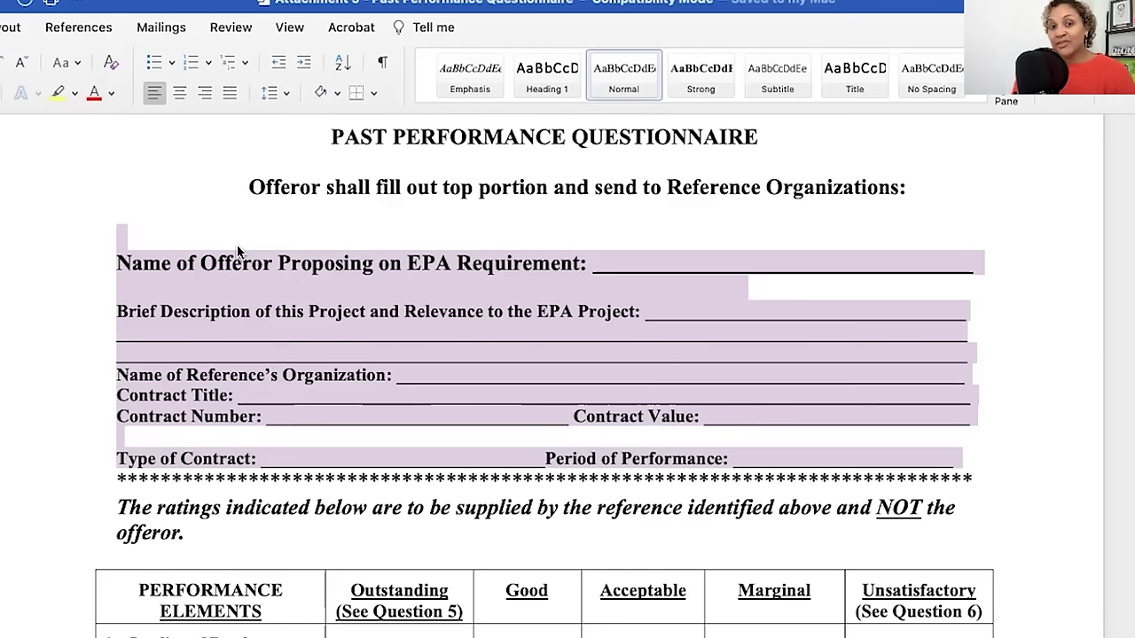
- Review the rest of the questionnaire down to the evaluator details, selecting the closing paragraph on submitting it directly to the EPA
scroll(506, 425, "down", 15)
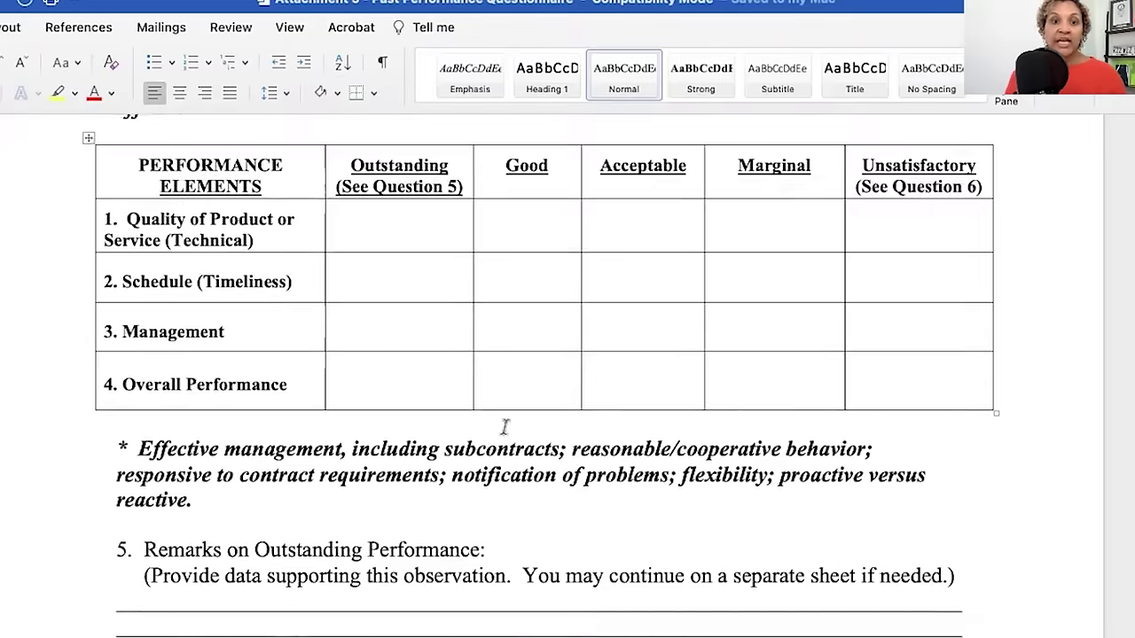
scroll(510, 431, "down", 15)
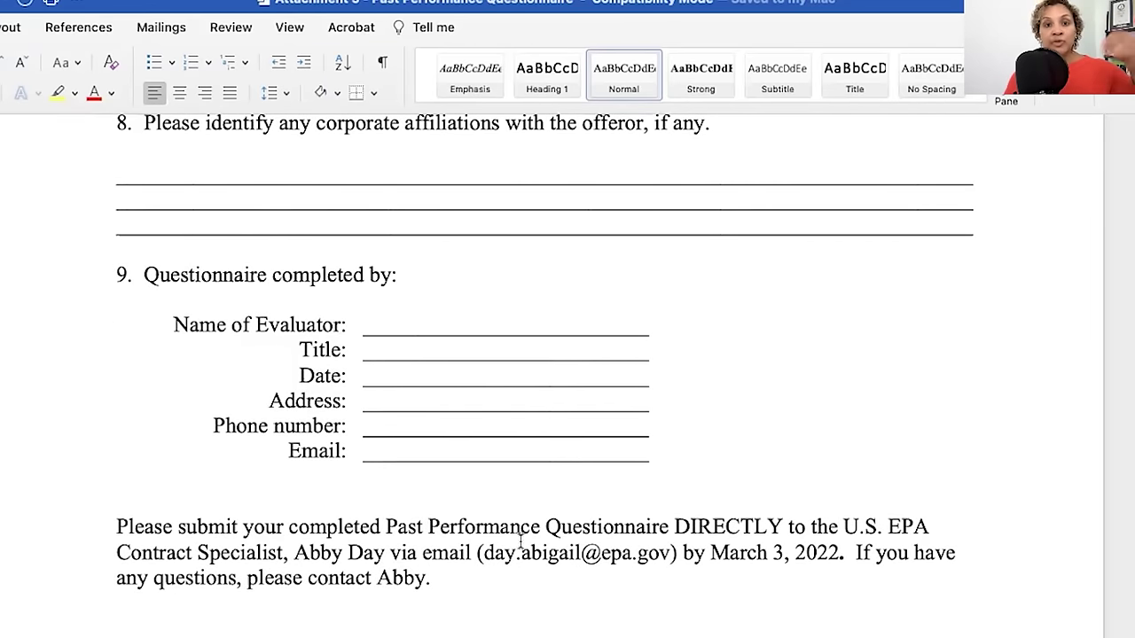
left_click_drag(443, 581, 121, 501)
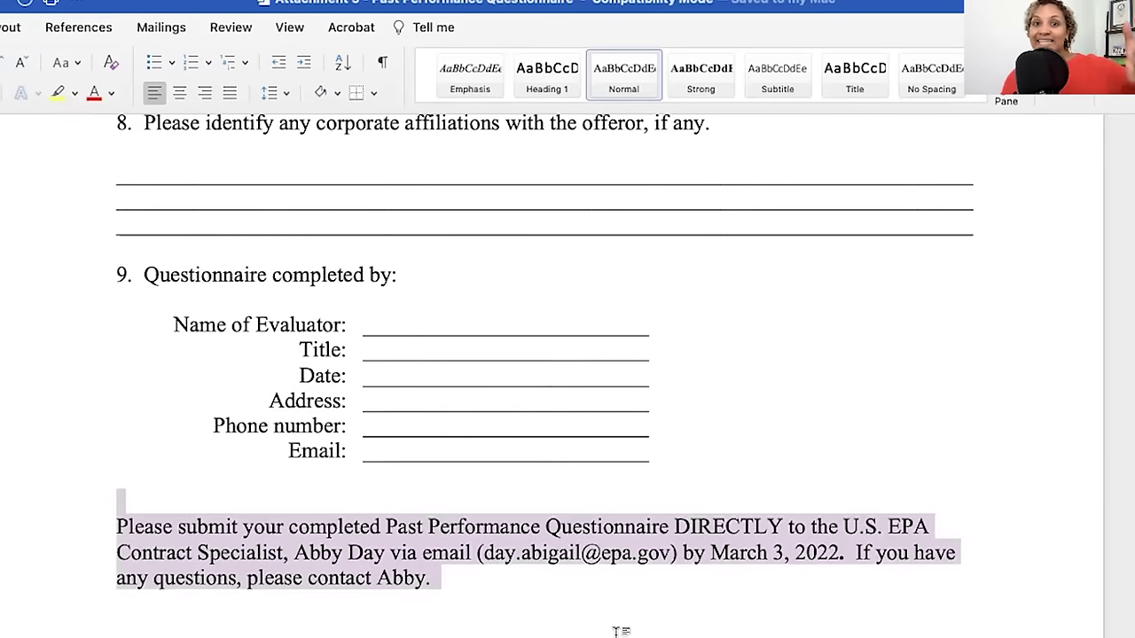
left_click(544, 595)
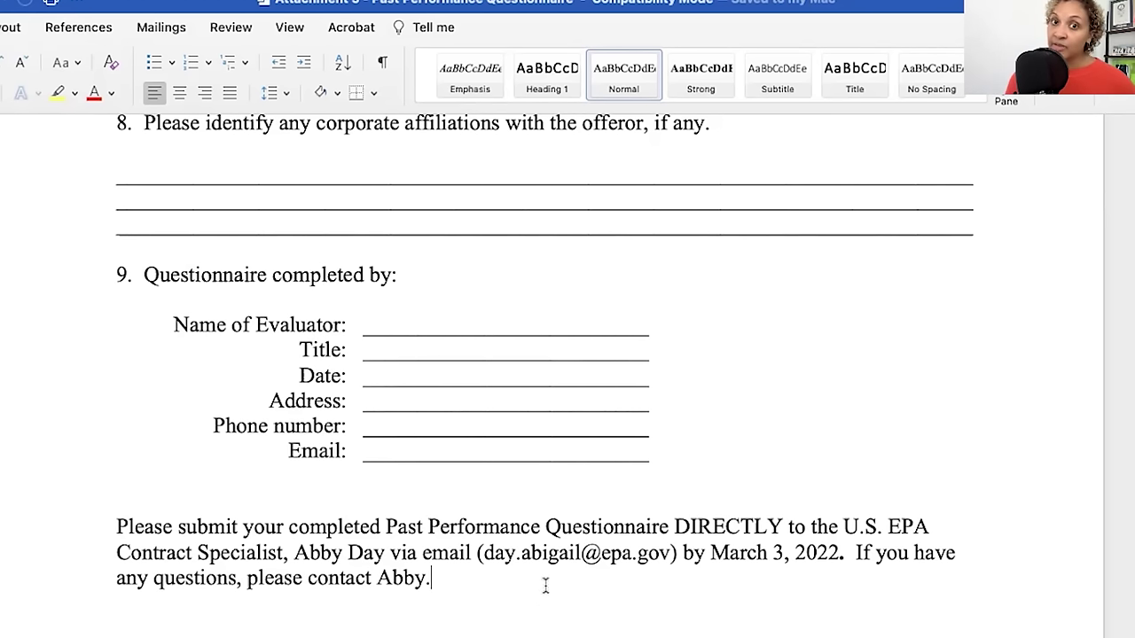
scroll(549, 497, "up", 8)
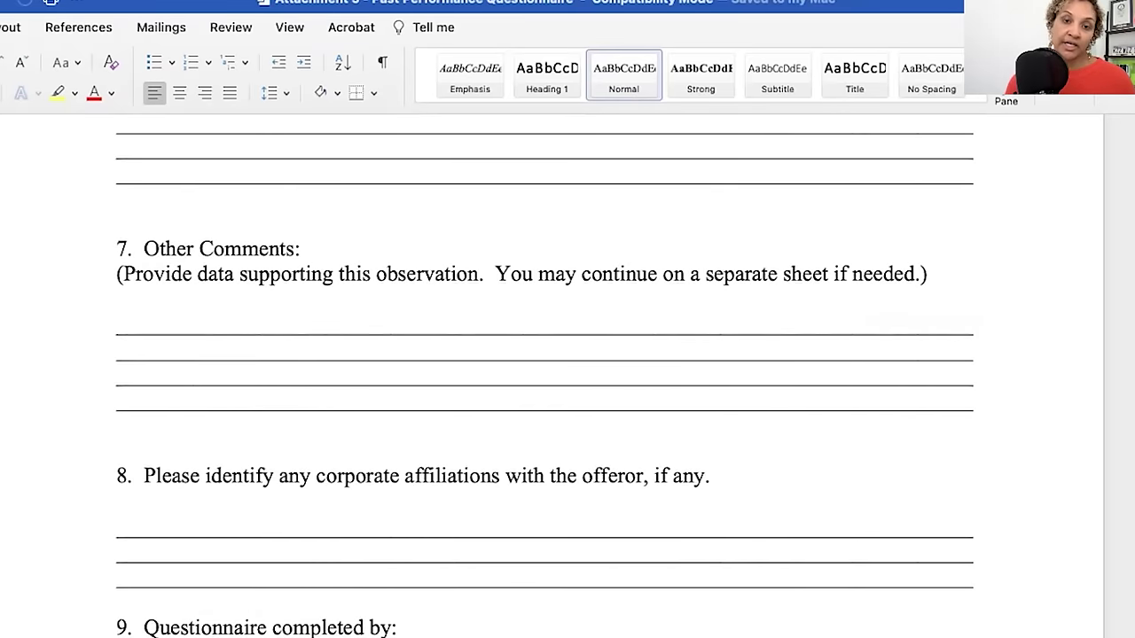
- Finish viewing the questionnaire, return from the EPA Space Planning notice to the SAM.gov search results, and look over the first listings
scroll(636, 630, "down", 8)
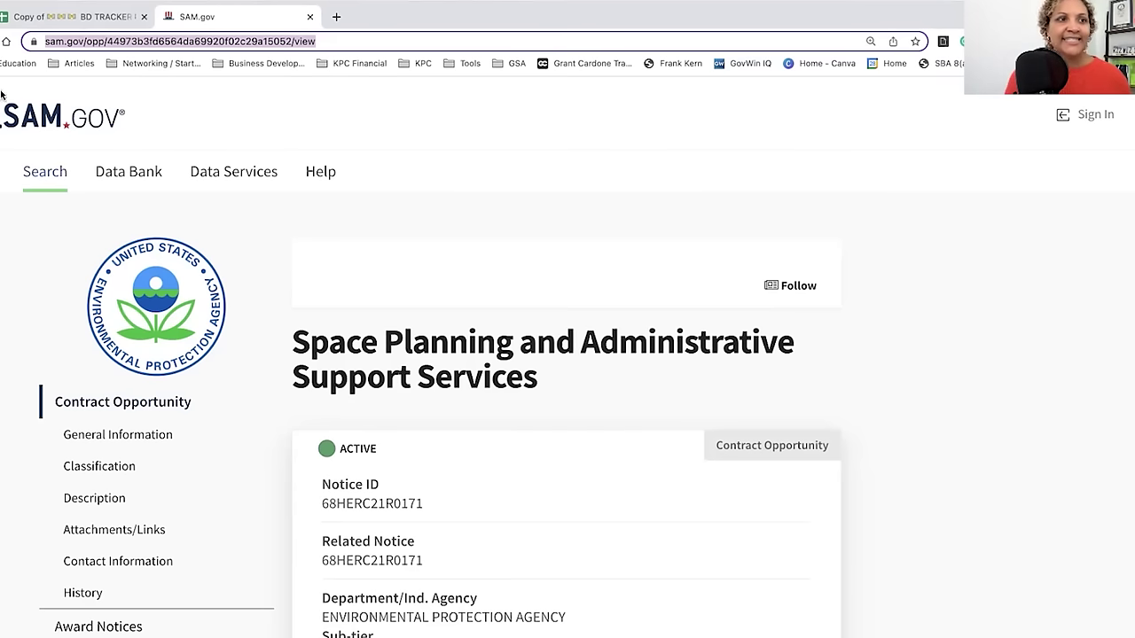
key("alt+Left")
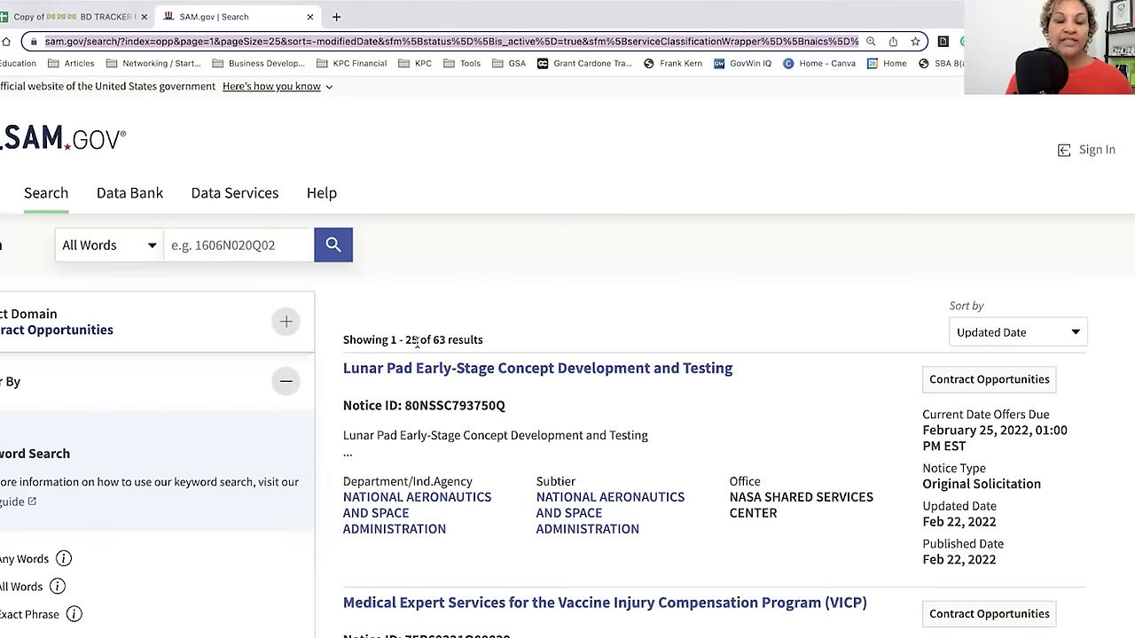
scroll(489, 482, "down", 1)
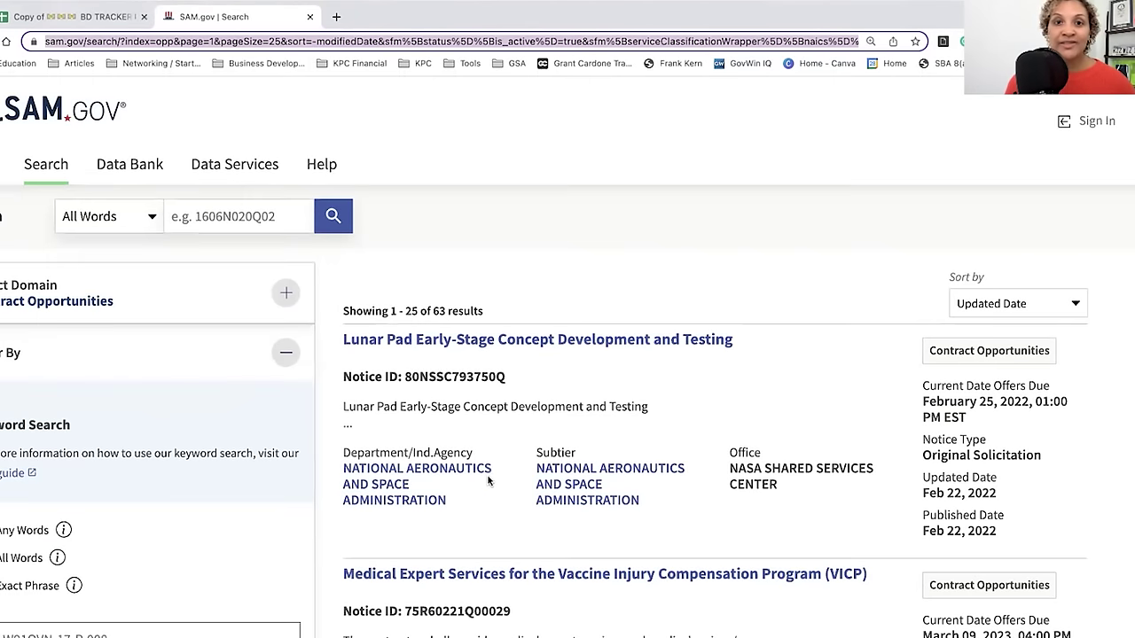
scroll(489, 547, "down", 2)
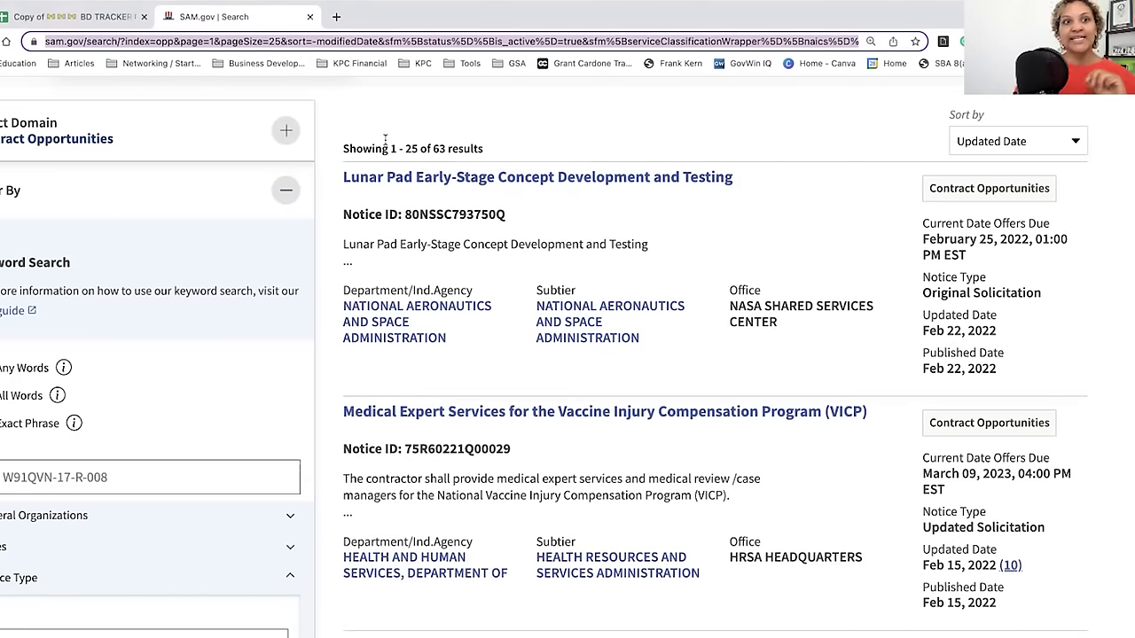
- Look over the BD TRACKER spreadsheet's column headings, check back with the SAM.gov search results, and return to the tracker in Google Sheets
left_click(88, 20)
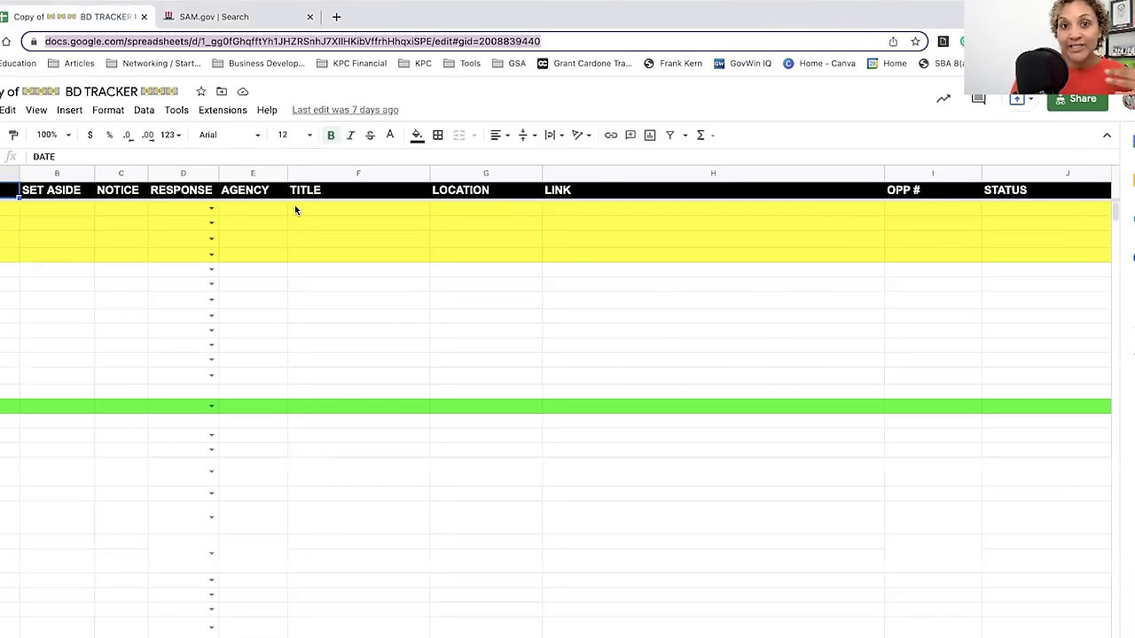
left_click(211, 17)
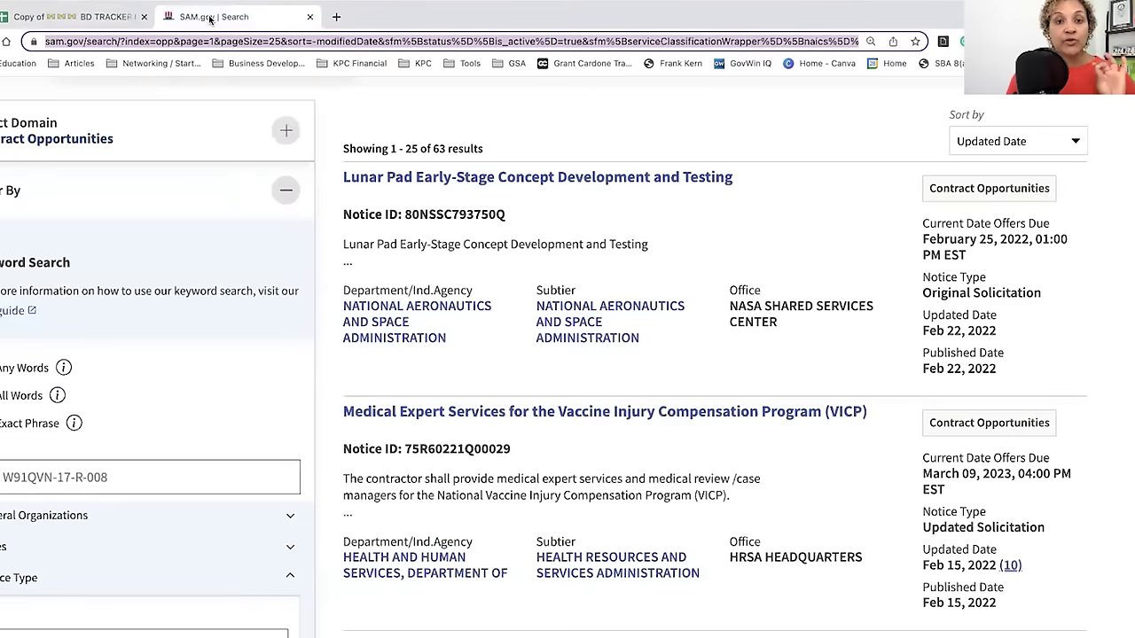
scroll(807, 276, "up", 3)
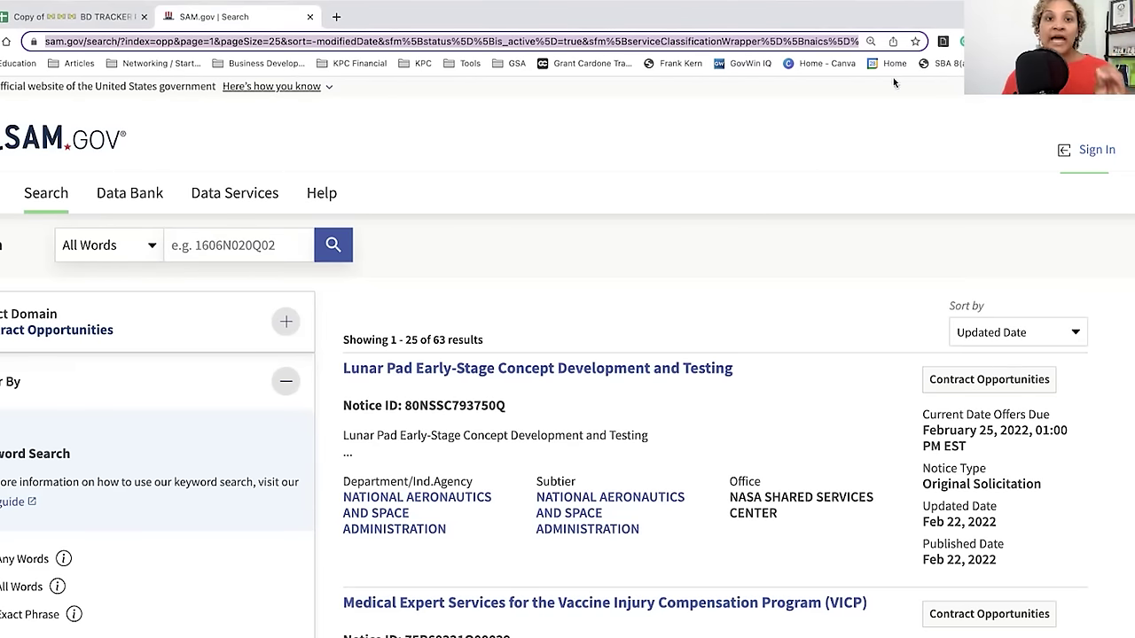
left_click(77, 19)
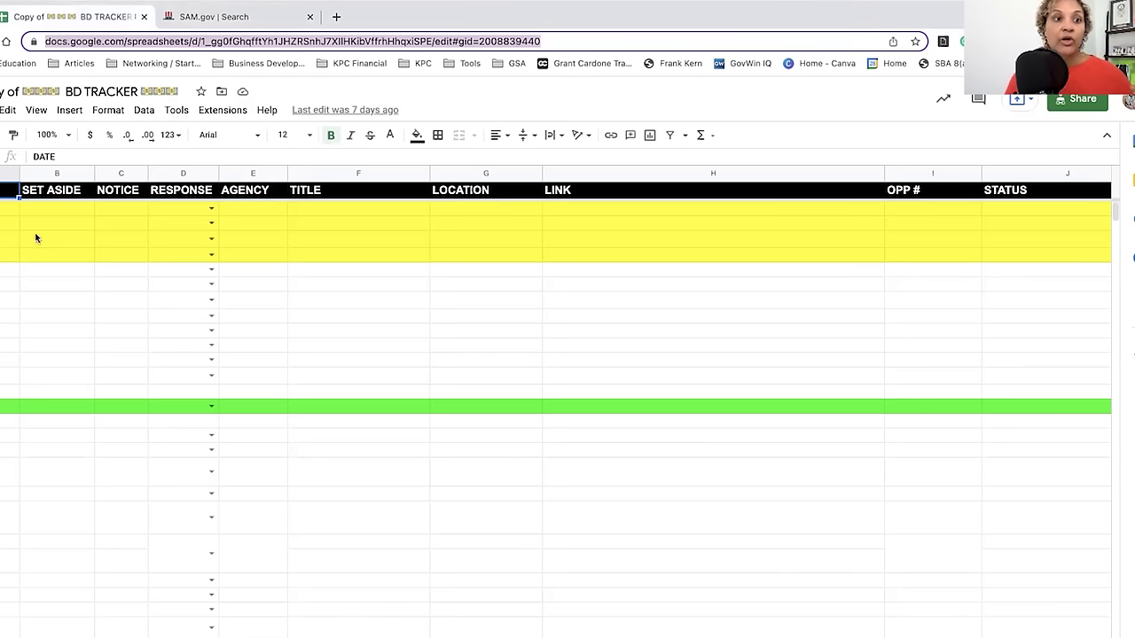